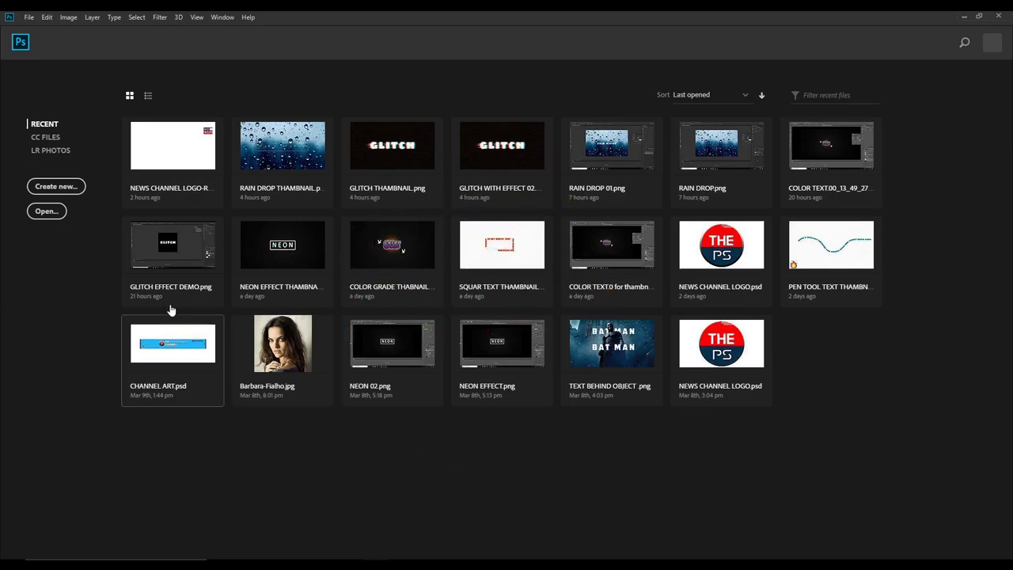
Start a new document named END CREDIT at 1920 × 6000 px and 72 pixels/inch
left_click(67, 186)
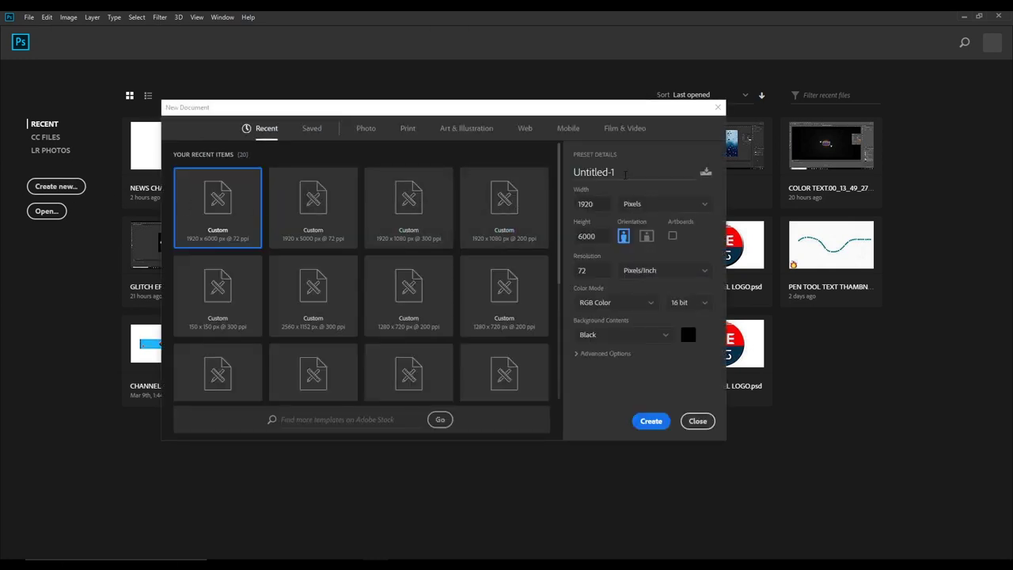
left_click_drag(626, 175, 575, 179)
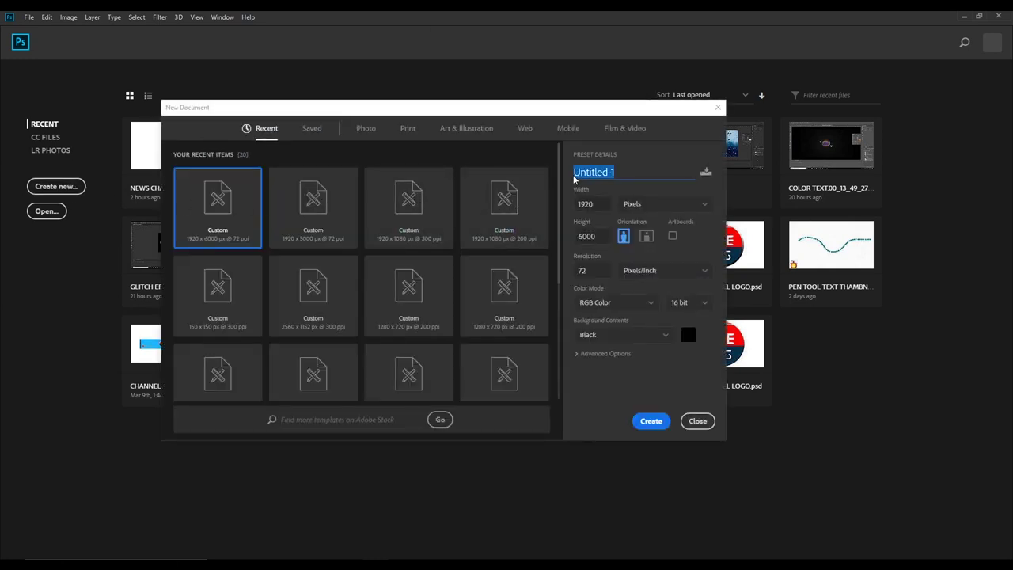
type("END CREDIT")
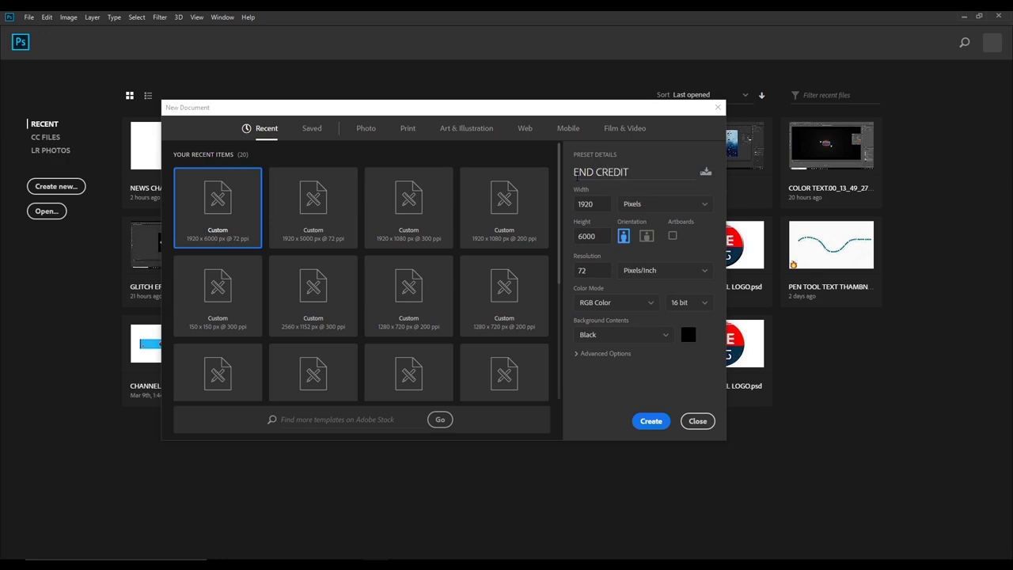
mouse_move(601, 210)
left_mouse_down()
mouse_move(575, 211)
mouse_move(579, 241)
left_mouse_up()
left_click(655, 210)
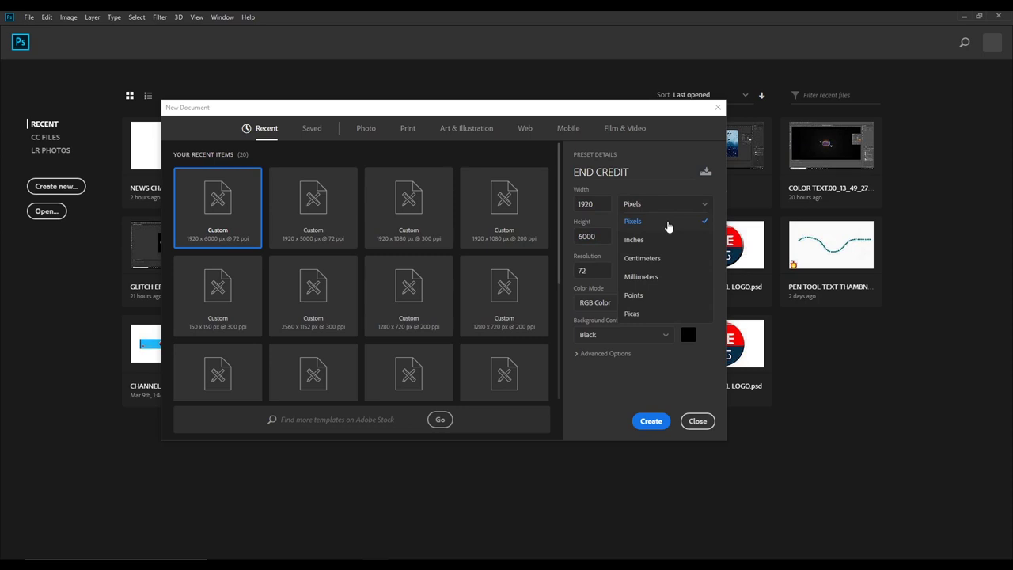
key("Escape")
left_click_drag(595, 273, 576, 272)
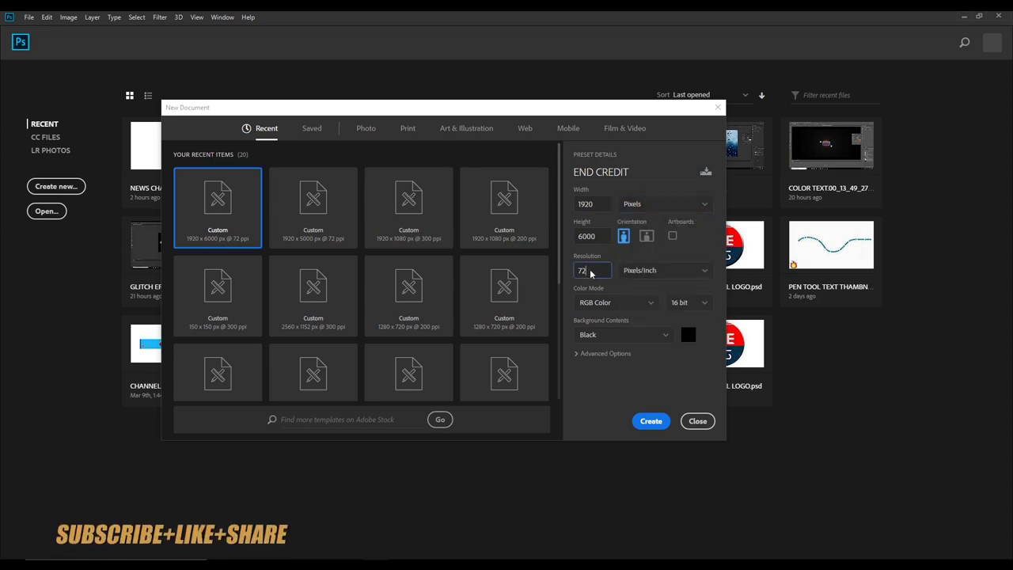
left_click(667, 274)
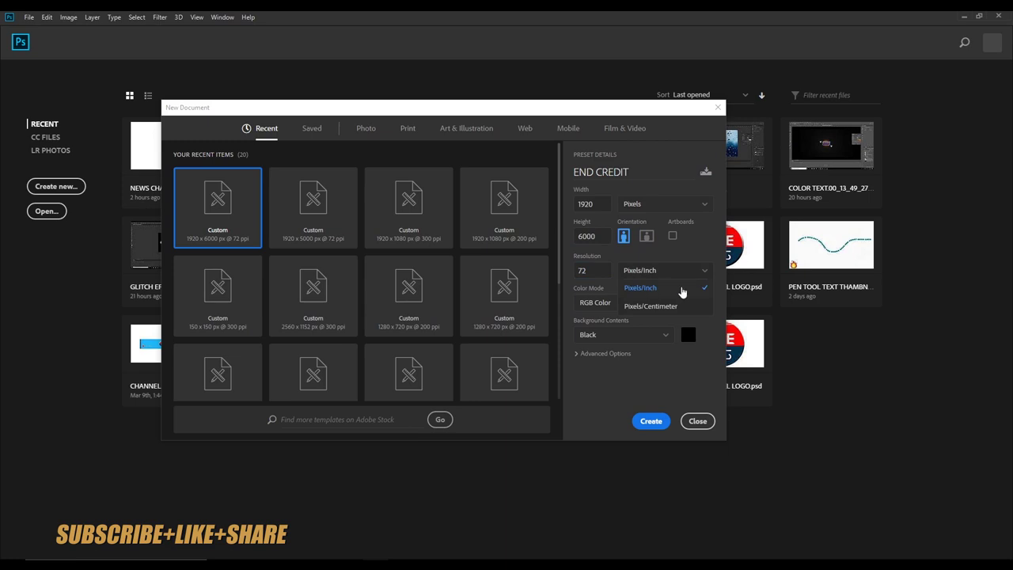
left_click(683, 293)
Set RGB Color, 16 bit and a Black background, then create the document
left_click(619, 304)
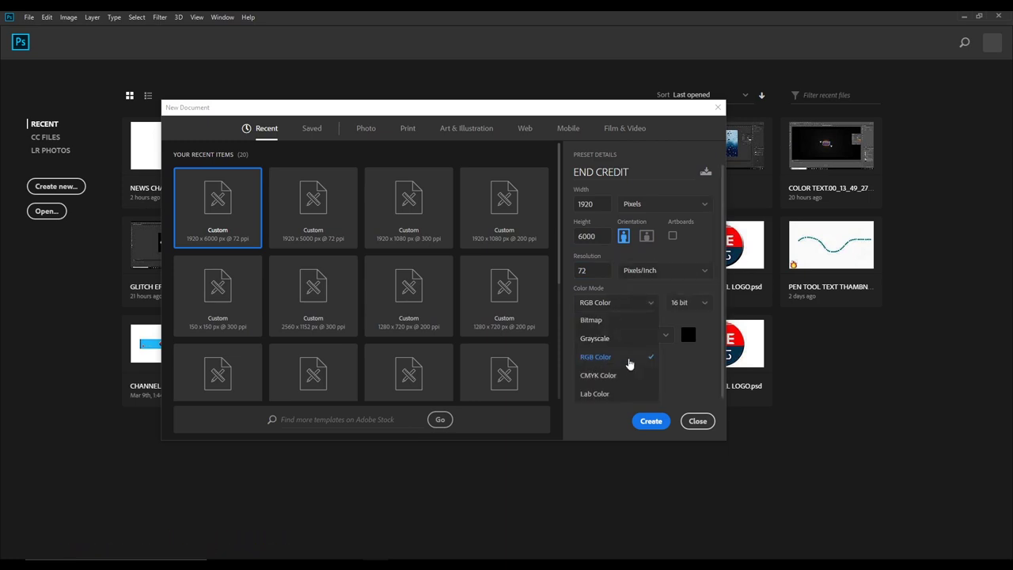
left_click(629, 357)
left_click(687, 303)
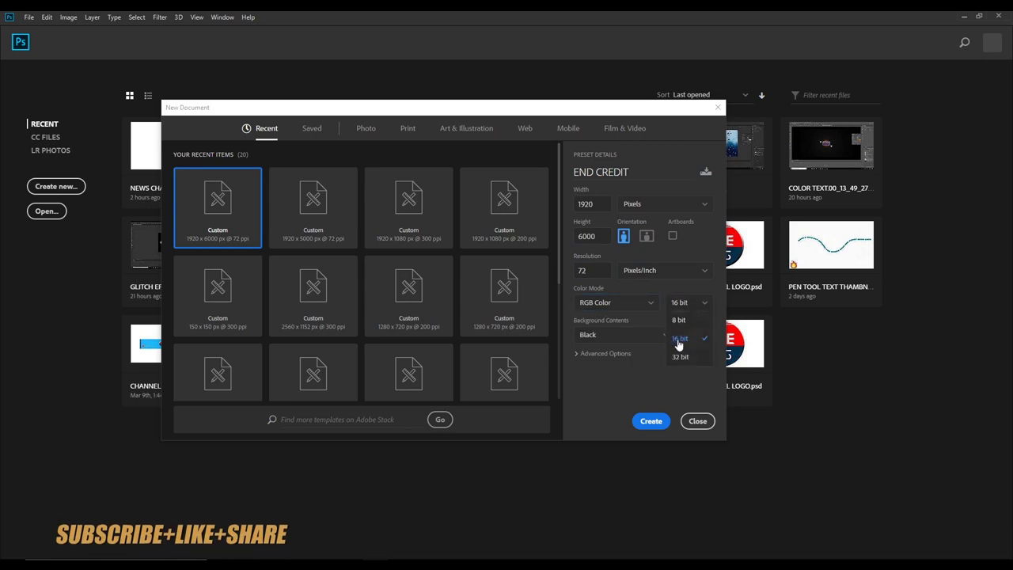
left_click(697, 340)
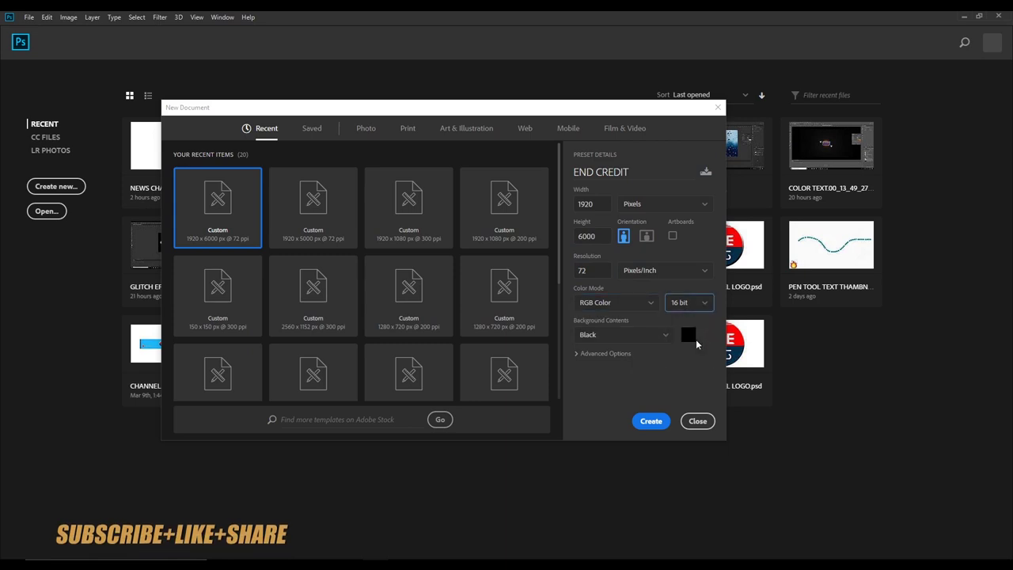
left_click(619, 337)
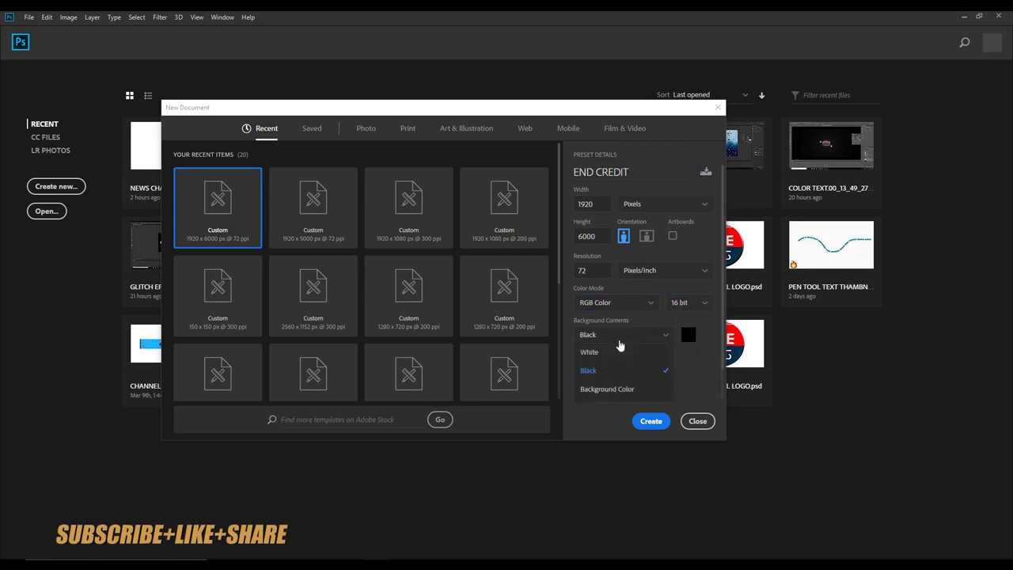
left_click(643, 376)
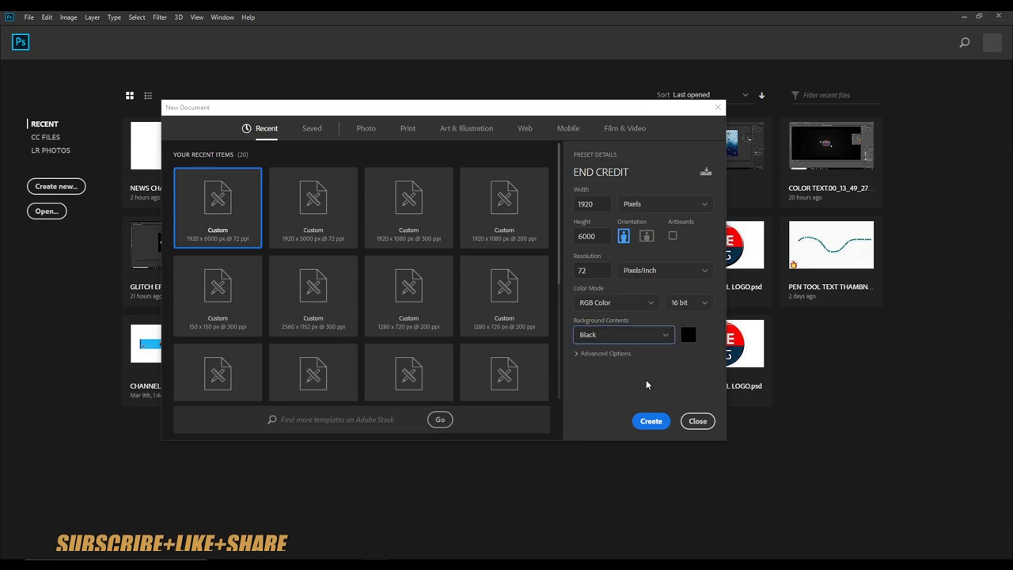
left_click(651, 425)
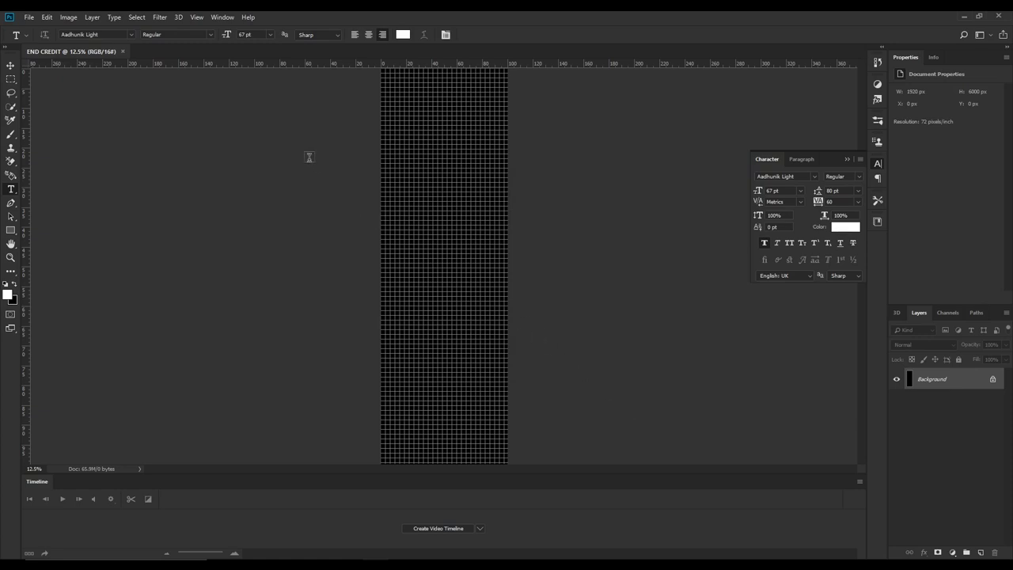
Turn off View > Extras to hide the grid, zooming out slightly
left_click(198, 18)
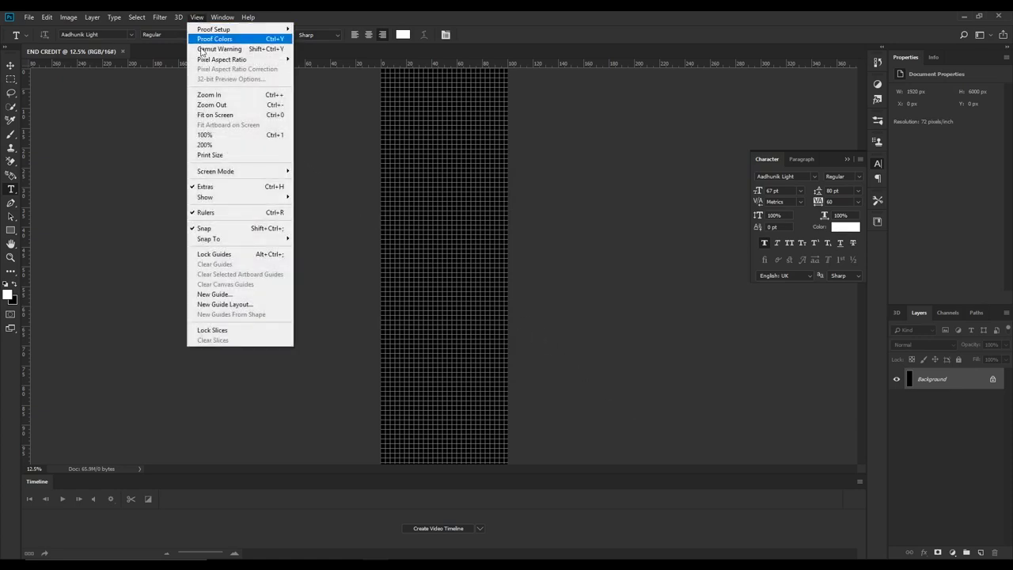
left_click(226, 189)
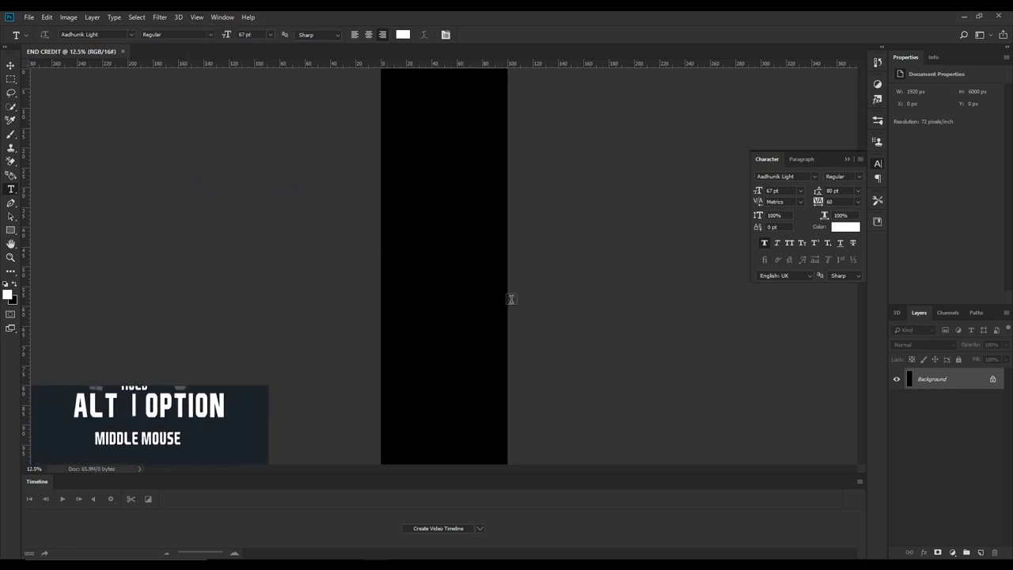
scroll(514, 299, "down", 1)
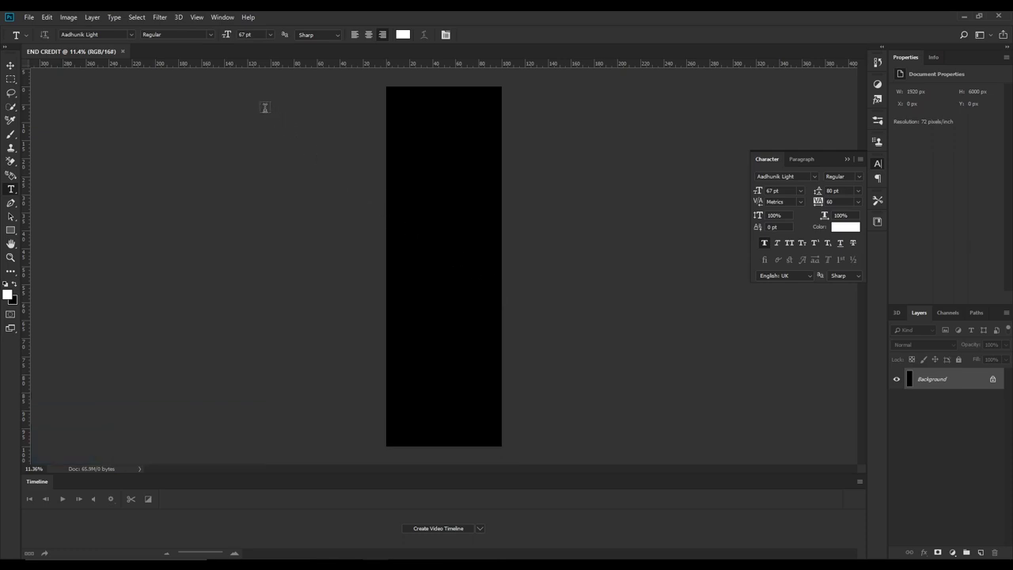
left_click(198, 17)
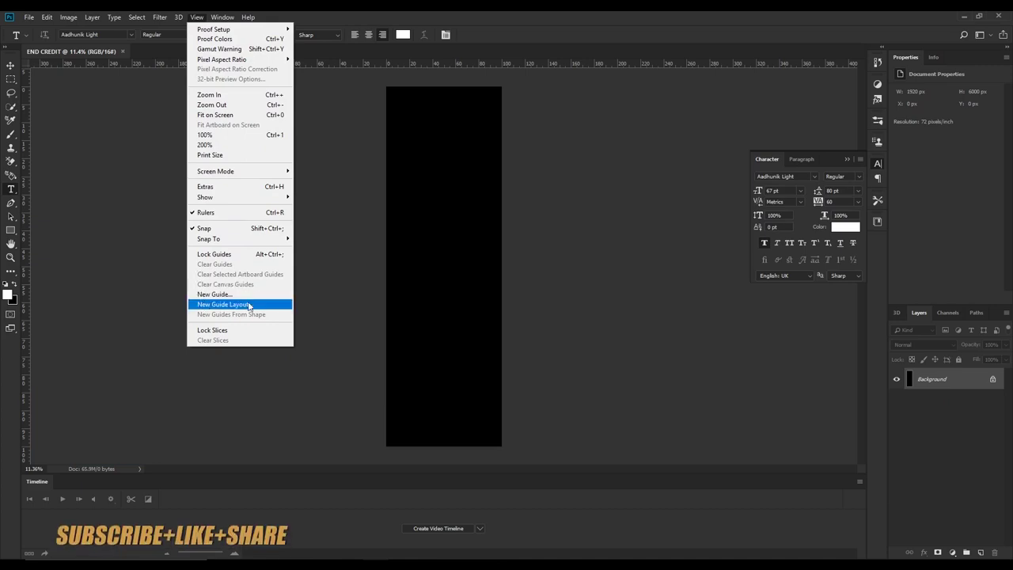
Add a Custom guide layout: 2 columns, 2 rows, 1% top/bottom and 2% left/right margins
left_click(284, 308)
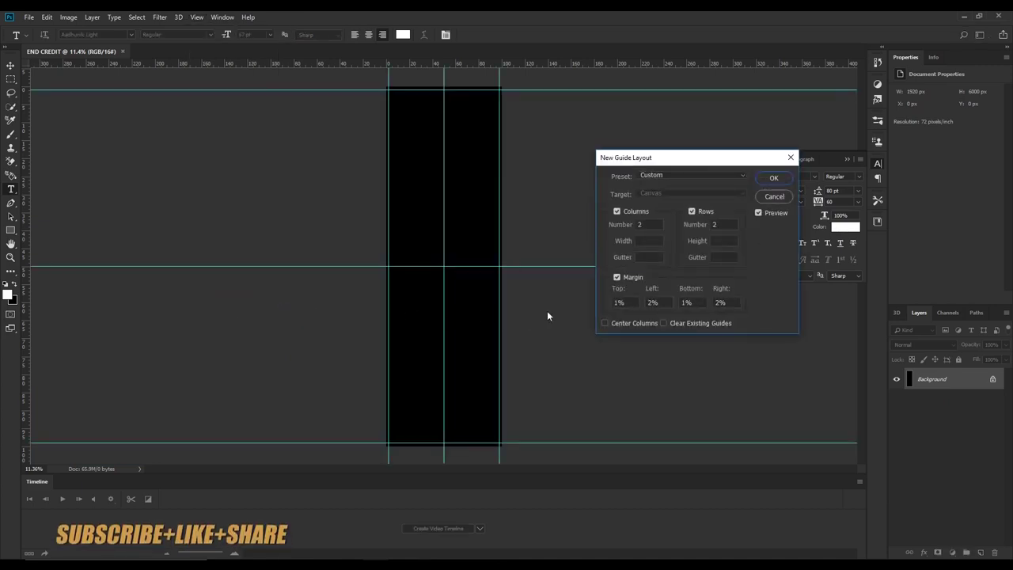
left_click(696, 175)
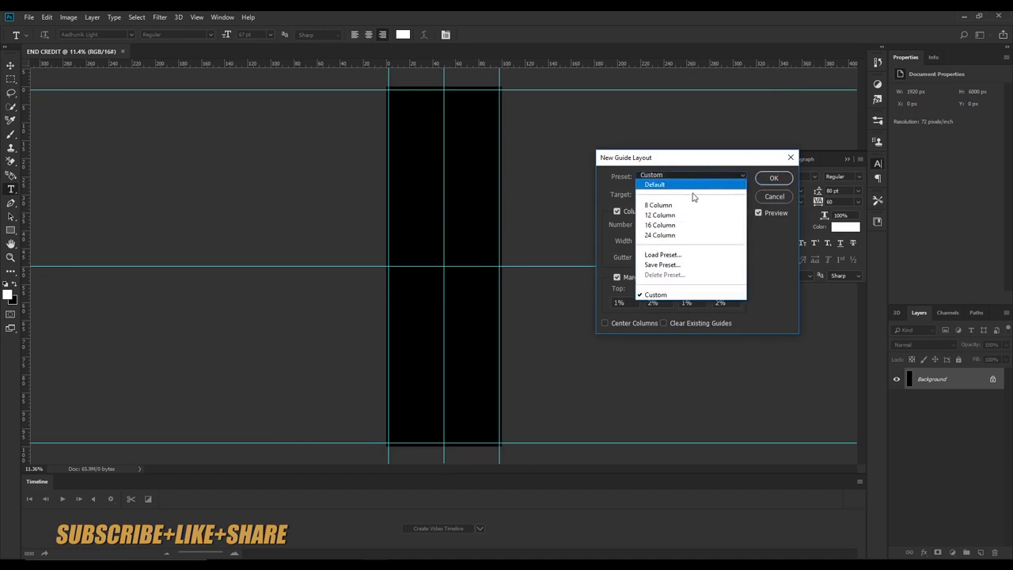
left_click(714, 294)
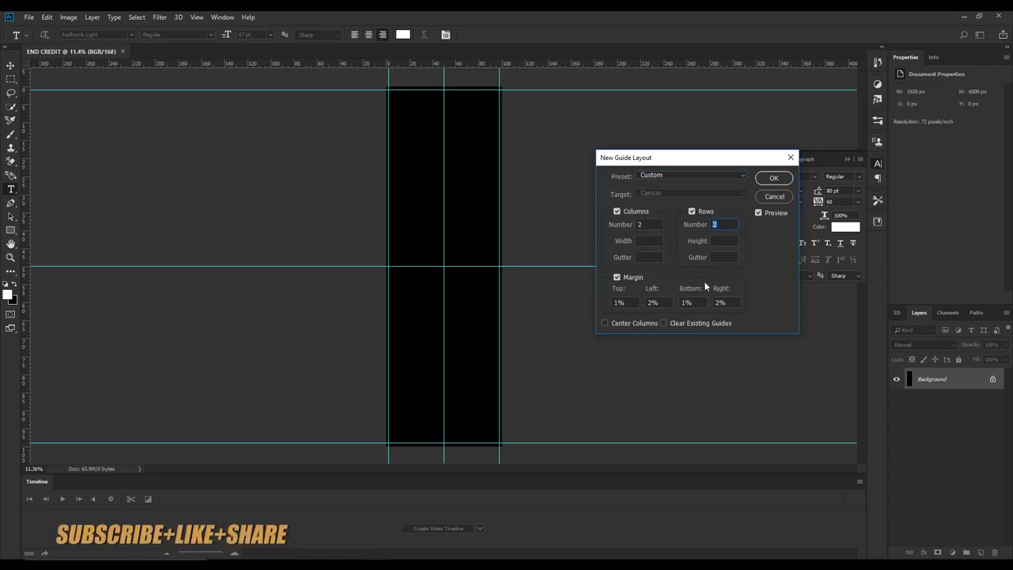
double_click(620, 302)
key("Tab")
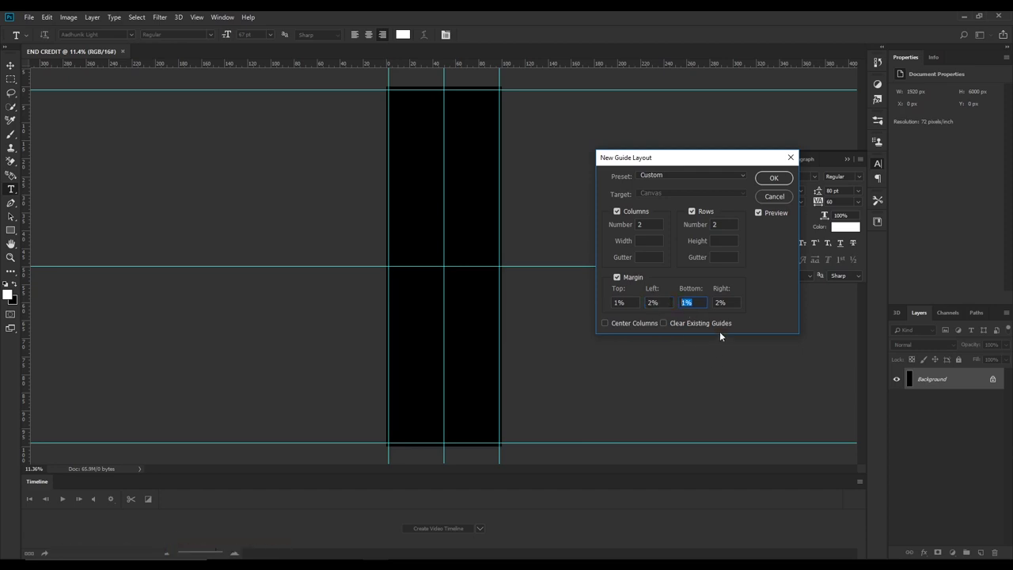
key("Tab")
left_click(775, 178)
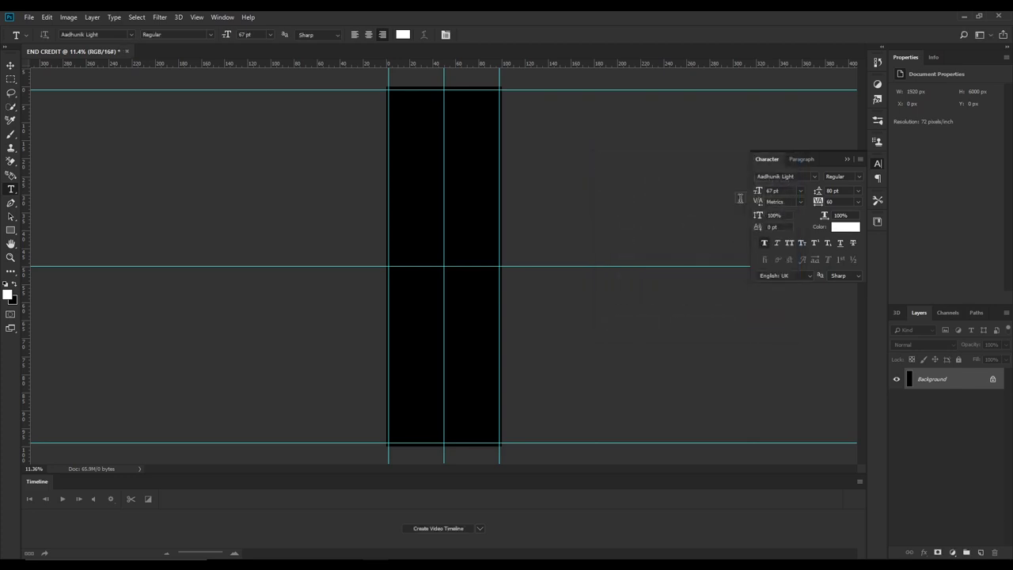
Zoom the canvas to about 22% and pan up to its top edge
middle_click(591, 266)
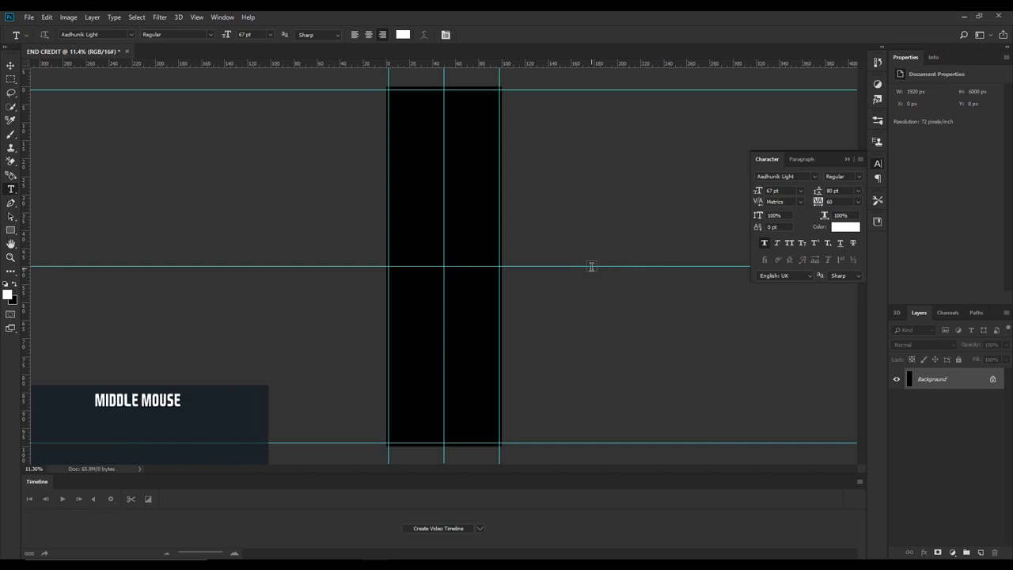
scroll(589, 264, "up", 3)
scroll(582, 257, "up", 3)
scroll(575, 250, "up", 1)
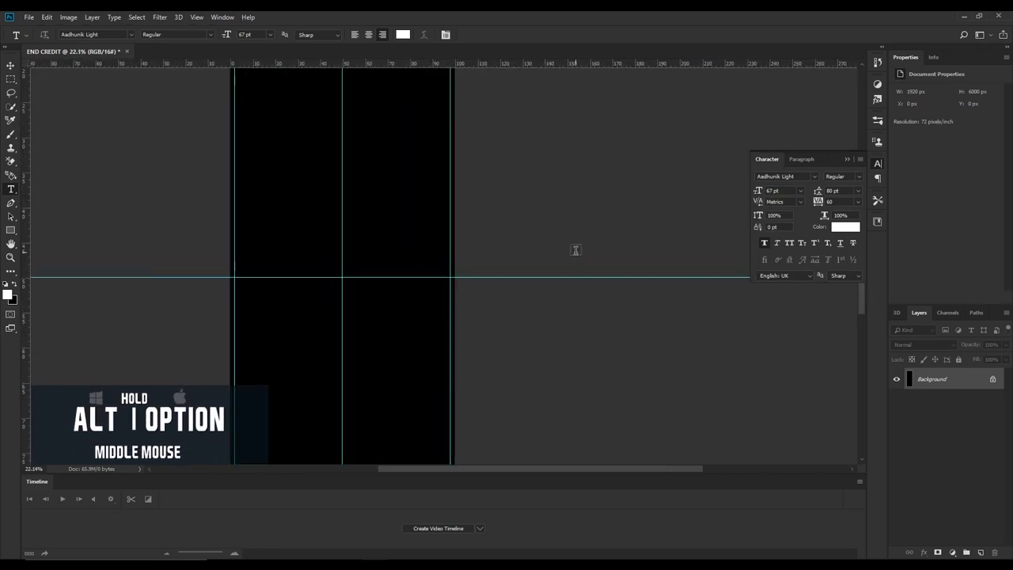
scroll(575, 250, "left", 1)
scroll(576, 252, "left", 2)
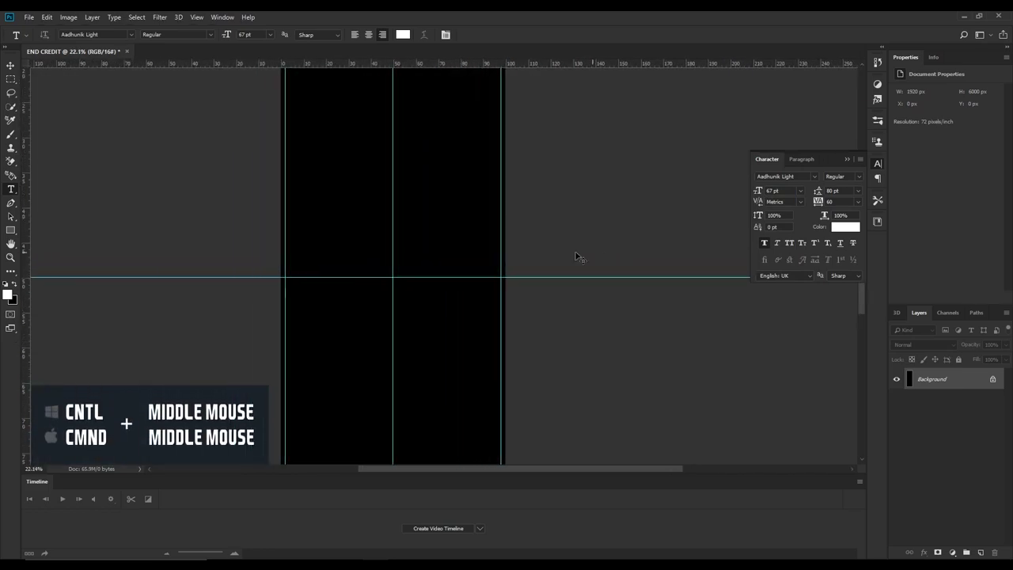
scroll(578, 256, "left", 2)
scroll(580, 257, "left", 2)
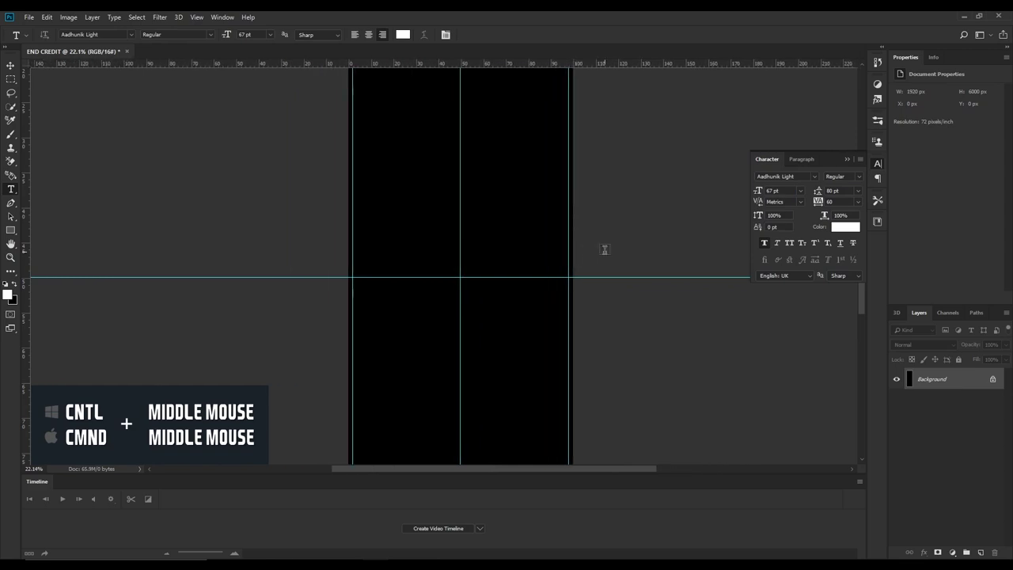
scroll(605, 250, "up", 2)
scroll(605, 250, "up", 2)
scroll(605, 250, "up", 2)
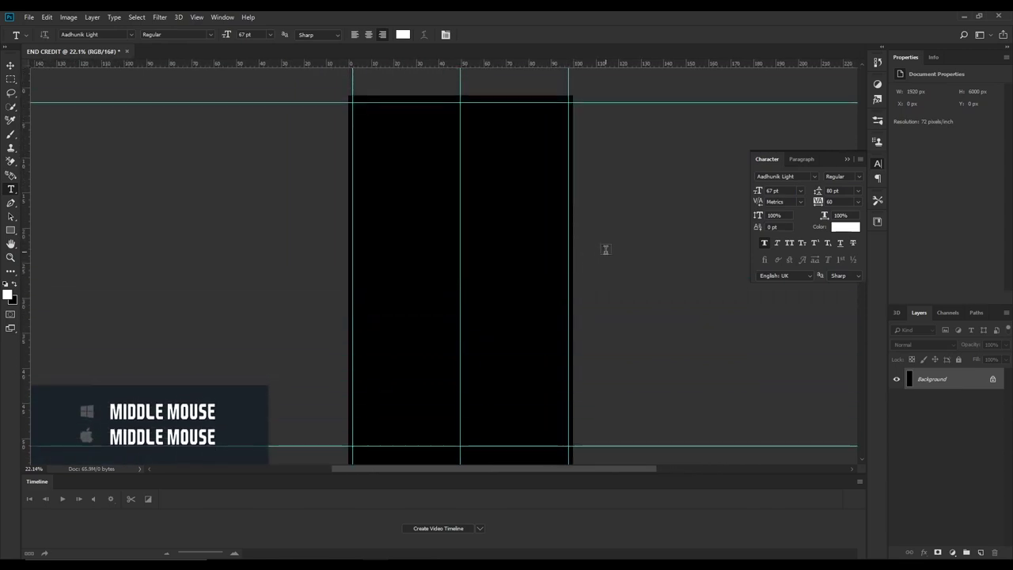
scroll(605, 250, "up", 2)
scroll(606, 250, "up", 1)
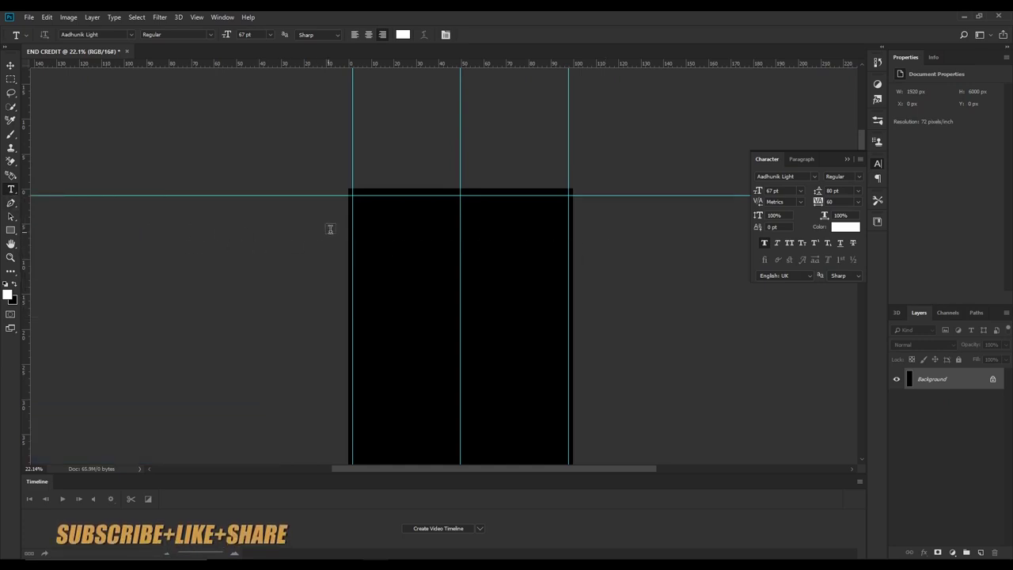
Draw a paragraph text box in the top-left guide cell, check Snap To, then switch to Notepad
mouse_move(355, 200)
left_mouse_down()
mouse_move(446, 326)
mouse_move(460, 365)
left_mouse_up()
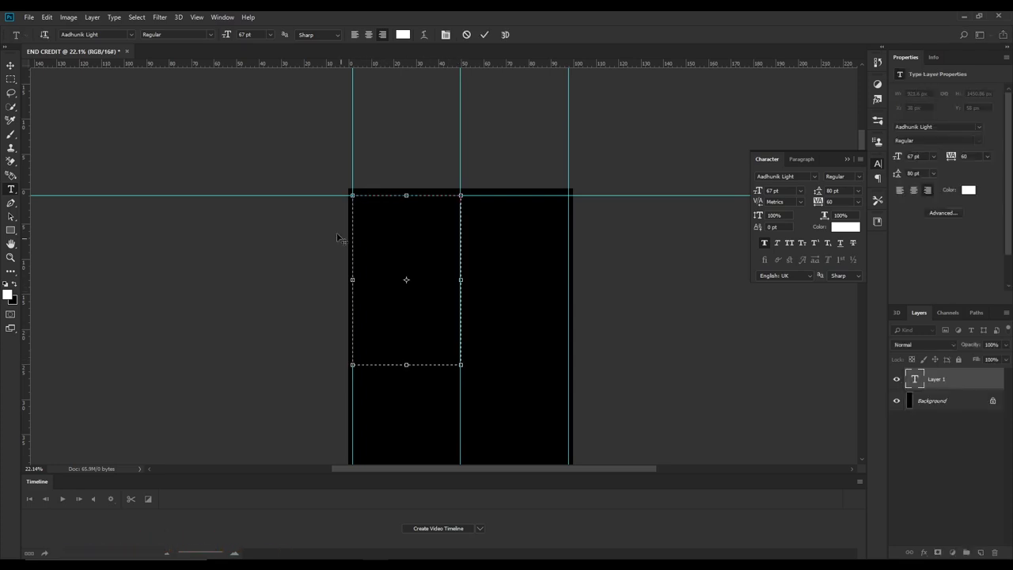
left_click(196, 17)
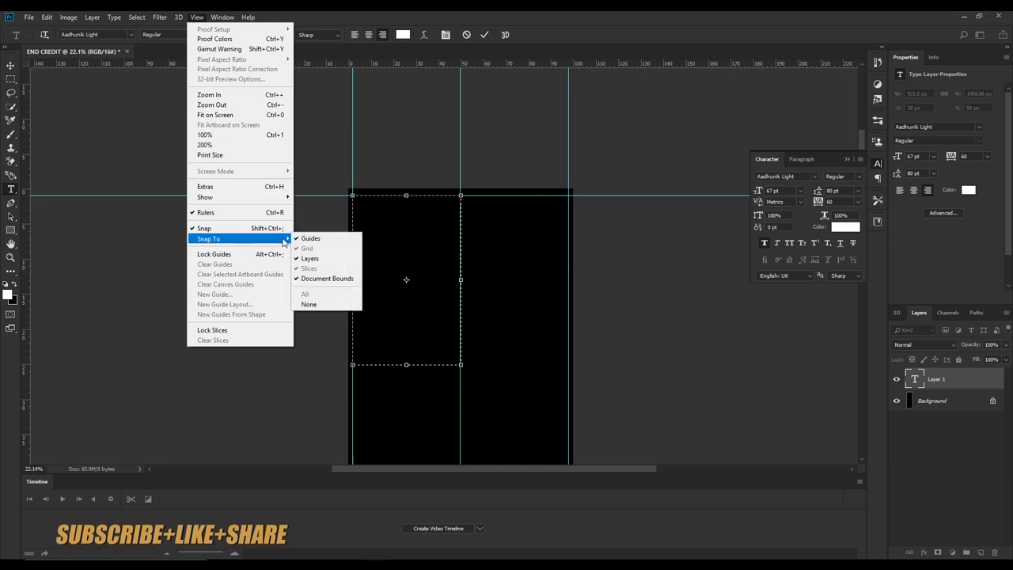
mouse_move(208, 238)
key("Escape")
key("alt+Tab")
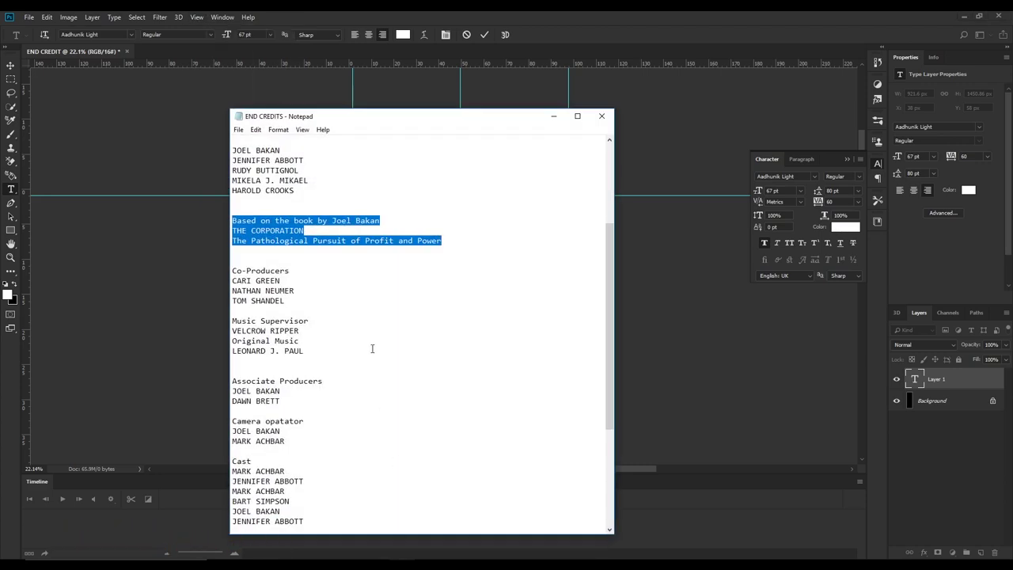
Select the headings DIRECTED BY: through NARRATION WRITTEN BY: in the notes, then return to Photoshop
scroll(372, 349, "up", 5)
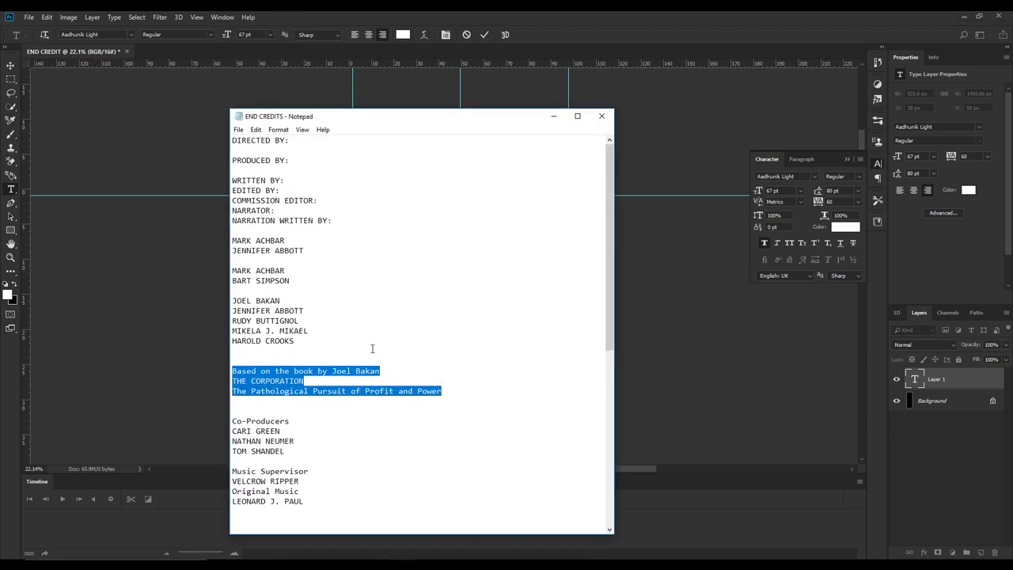
mouse_move(335, 223)
left_mouse_down()
mouse_move(238, 192)
mouse_move(225, 140)
left_mouse_up()
key("ctrl+c")
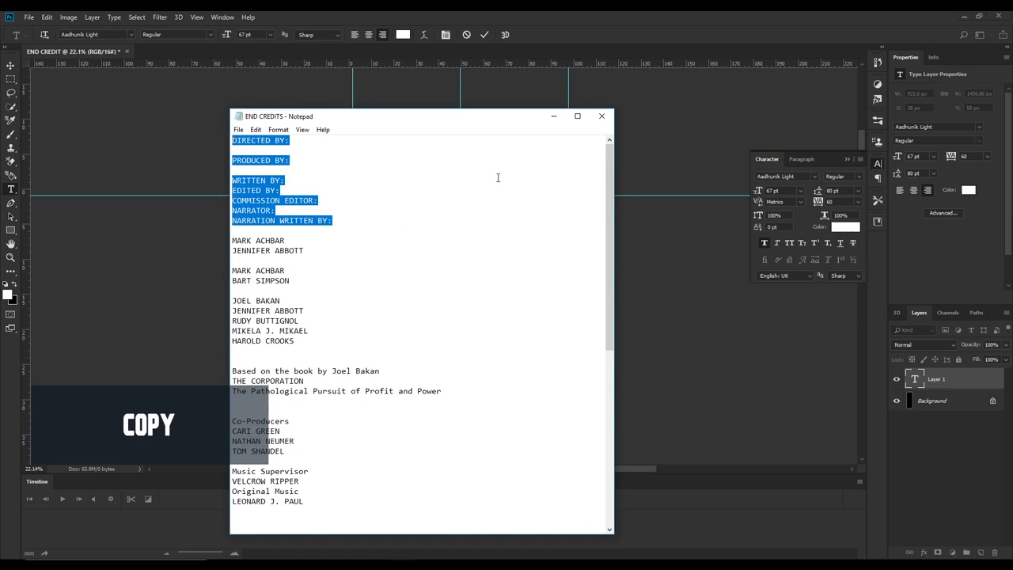
left_click(553, 117)
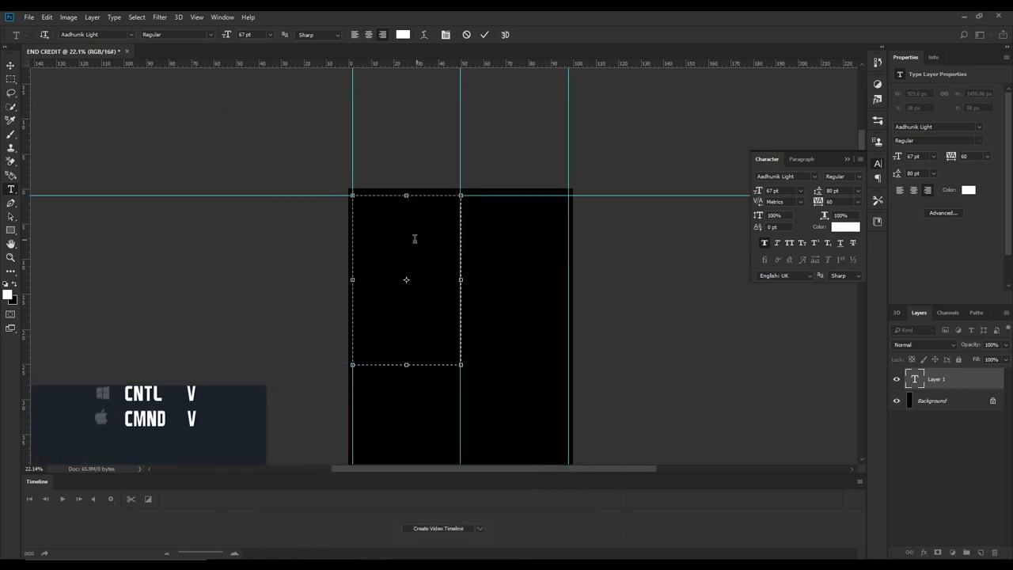
Paste the credit headings into the left text box and commit them
key("ctrl+v")
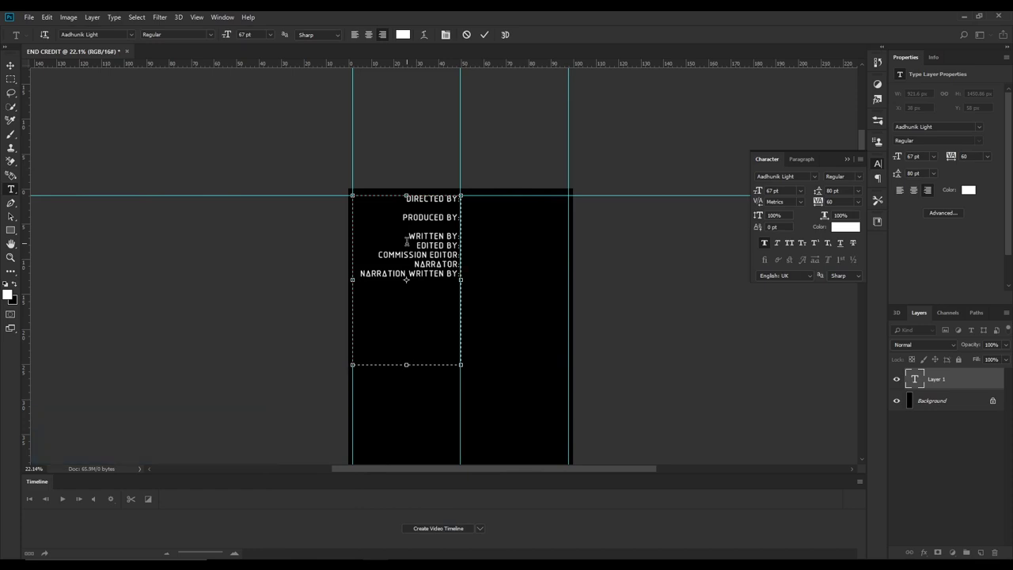
left_click(484, 35)
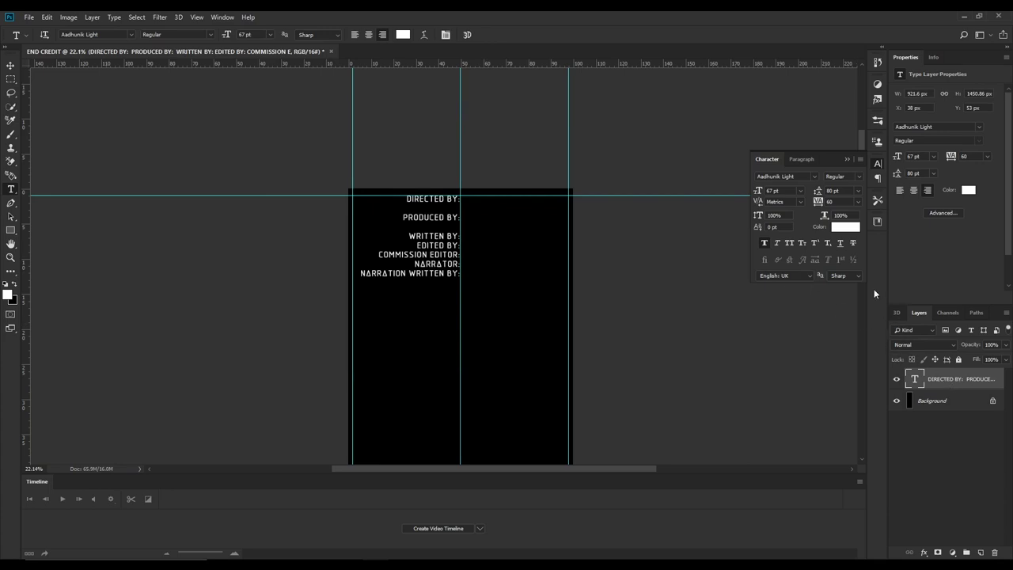
left_click(802, 158)
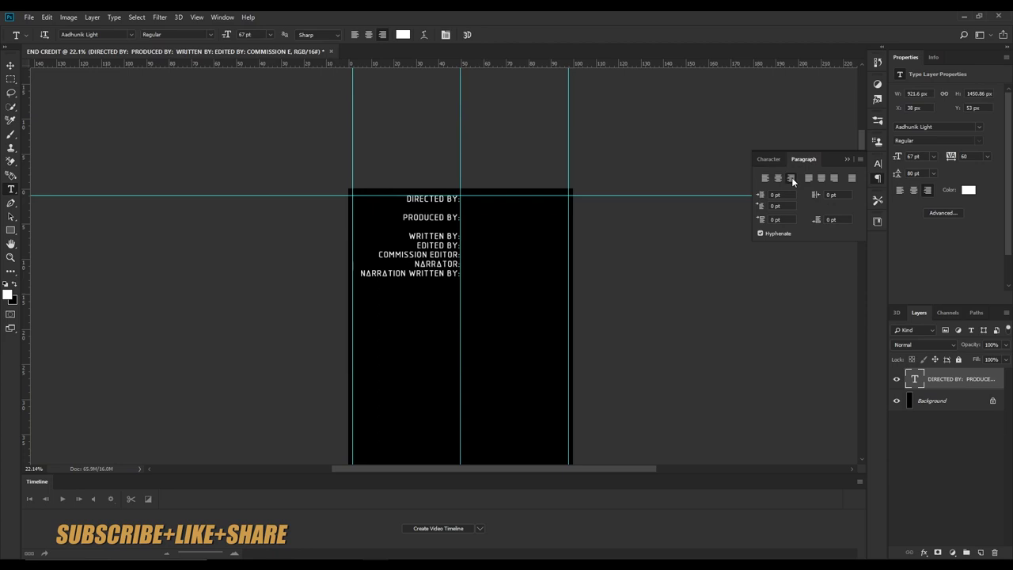
left_click(777, 179)
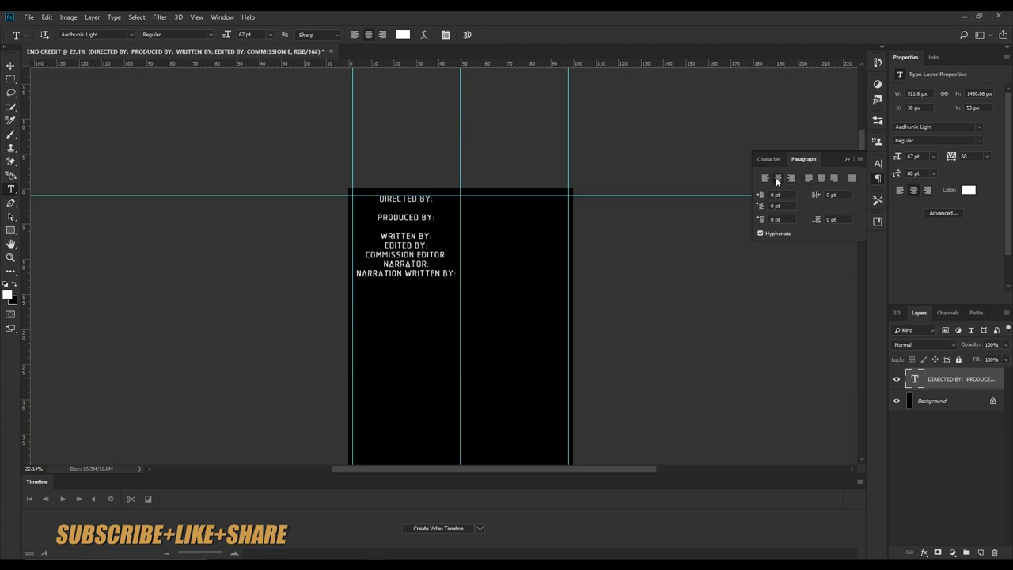
left_click(766, 178)
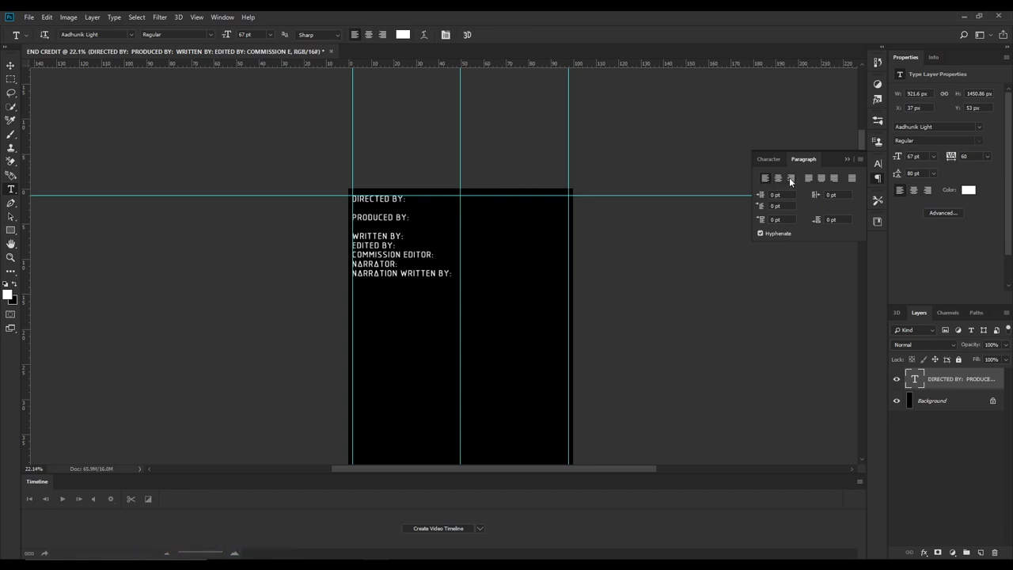
left_click(789, 178)
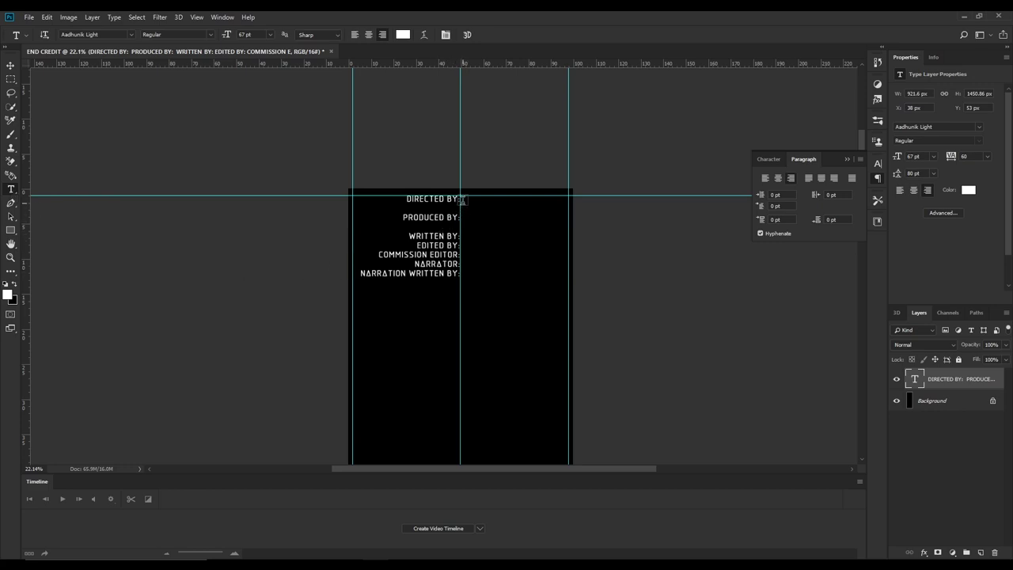
Draw a paragraph text box in the right half aligned to the top guide, then switch to the notes
mouse_move(463, 201)
left_mouse_down()
mouse_move(550, 342)
mouse_move(566, 338)
left_mouse_up()
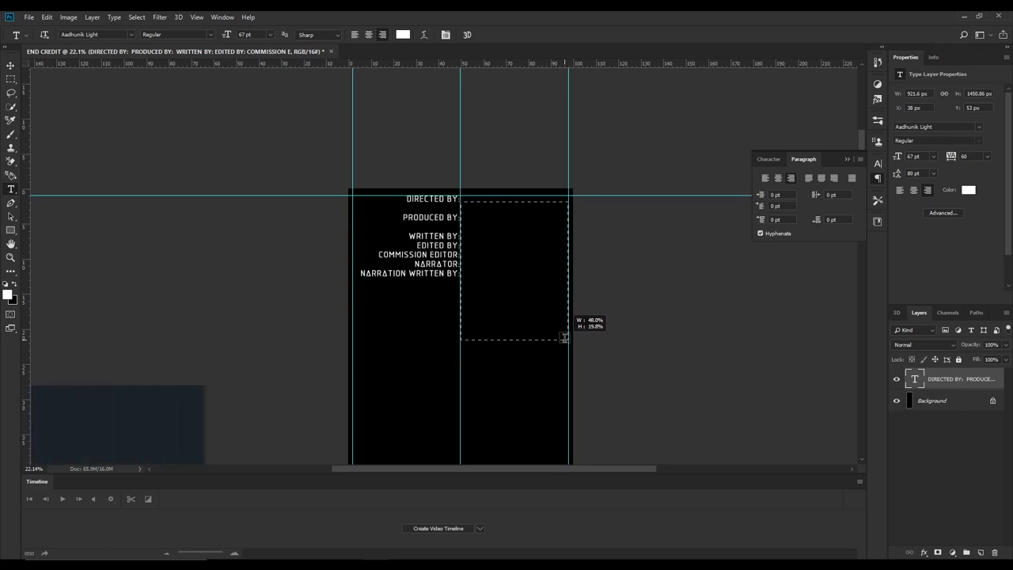
left_click_drag(566, 338, 566, 329)
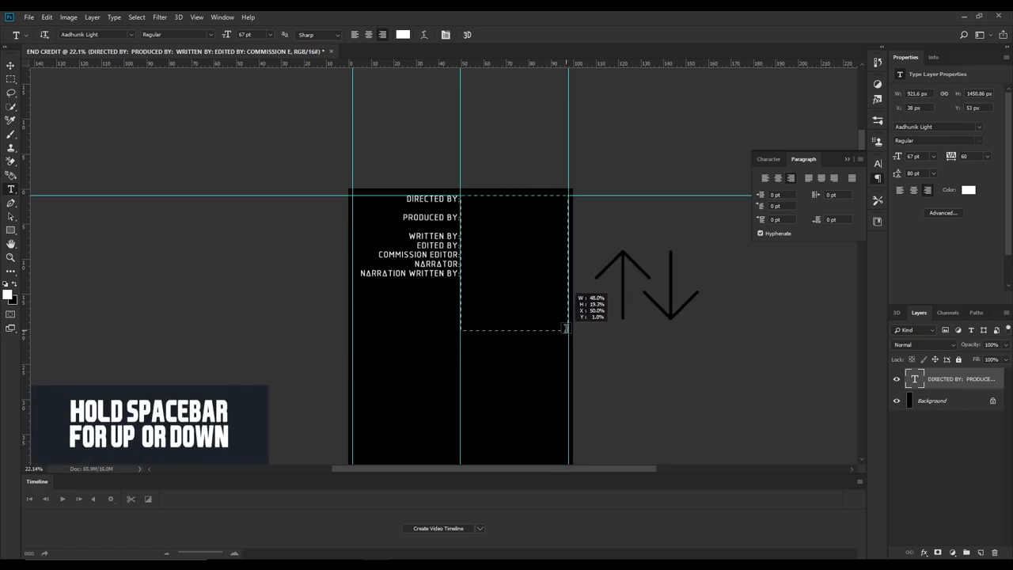
left_click_drag(565, 327, 568, 346)
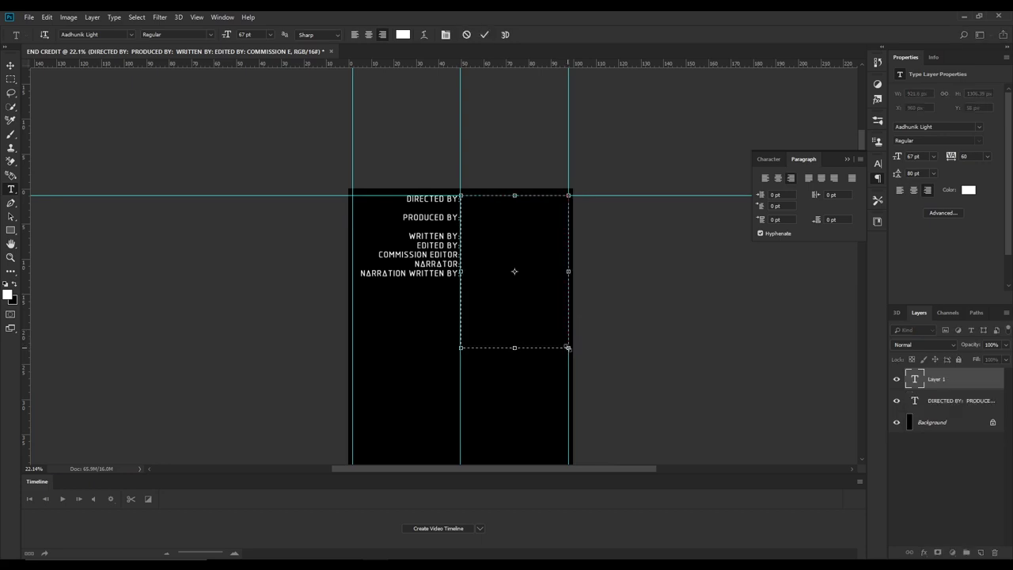
key("alt+Tab")
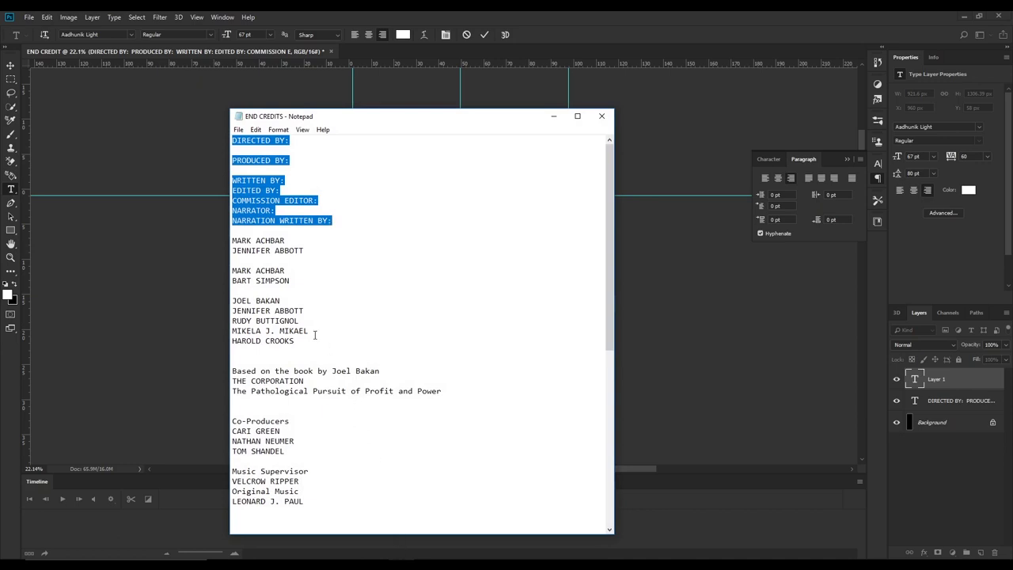
Copy the crew names from Notepad and paste them into the right-hand text box, committing it
left_click_drag(308, 341, 225, 241)
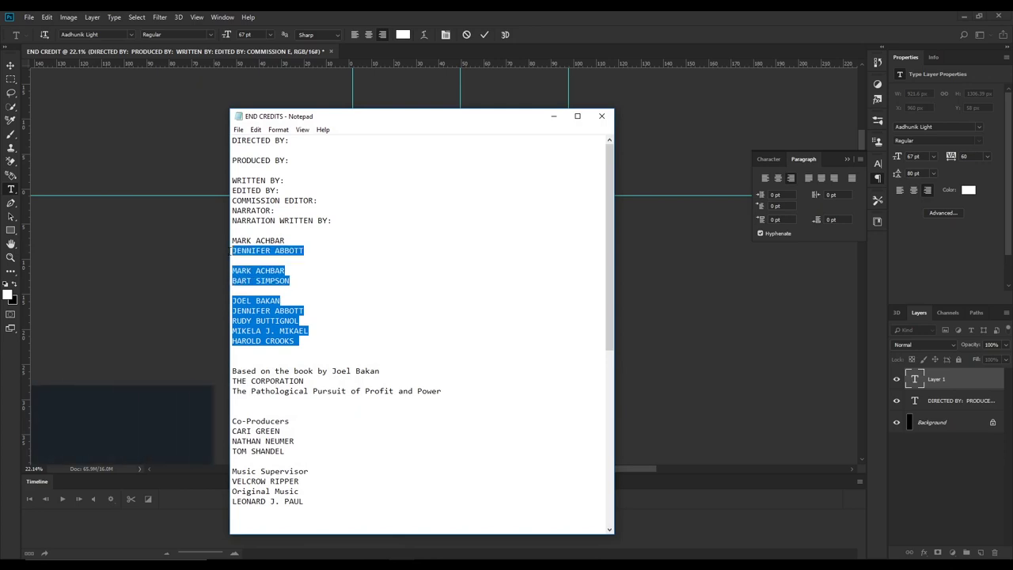
key("ctrl+c")
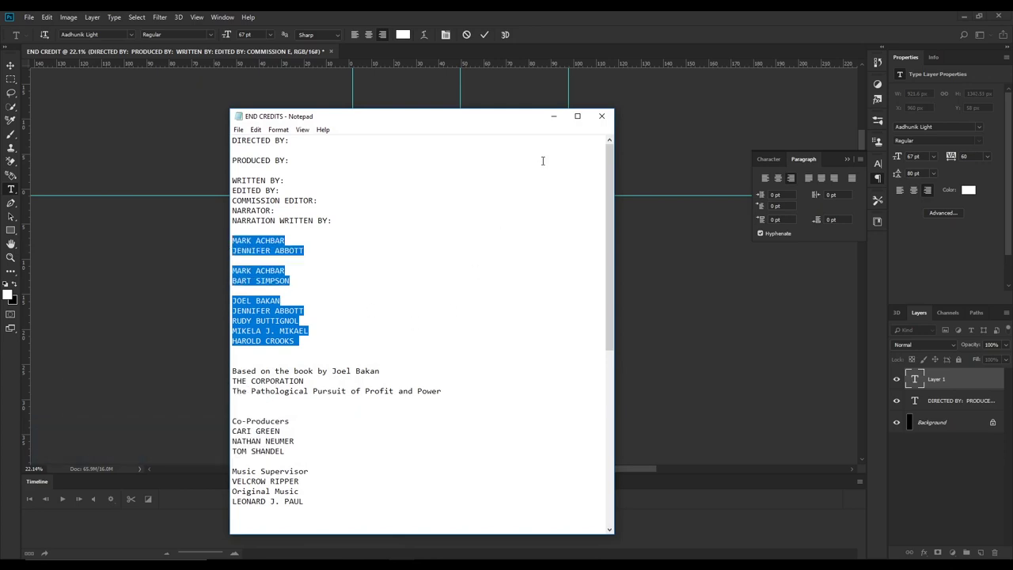
left_click(557, 118)
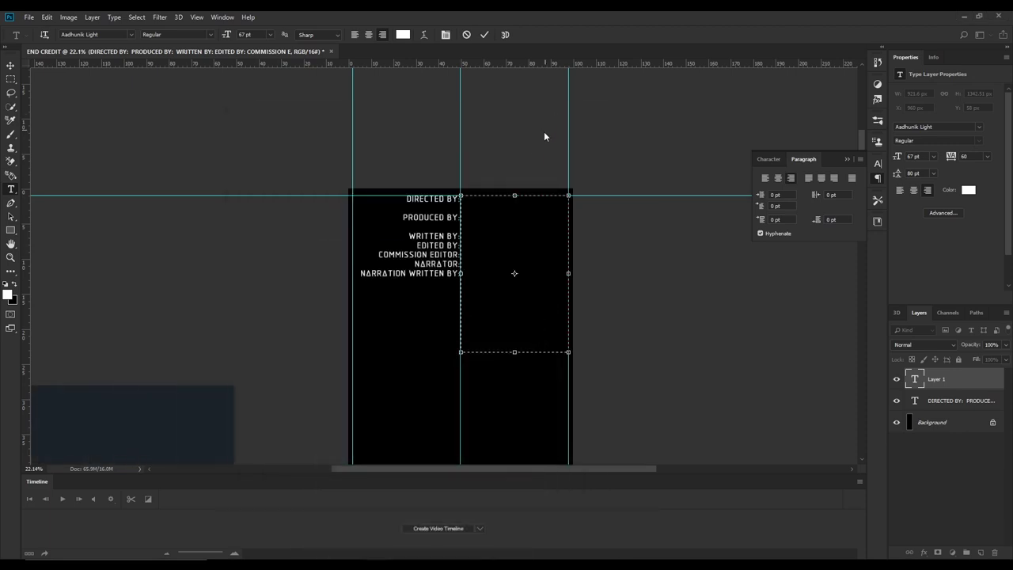
key("ctrl+v")
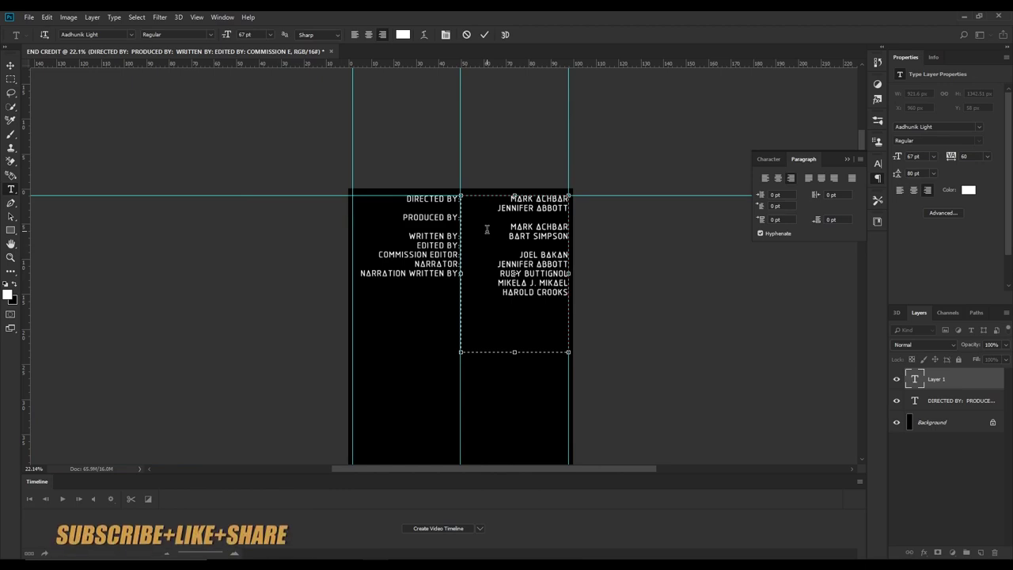
left_click(484, 35)
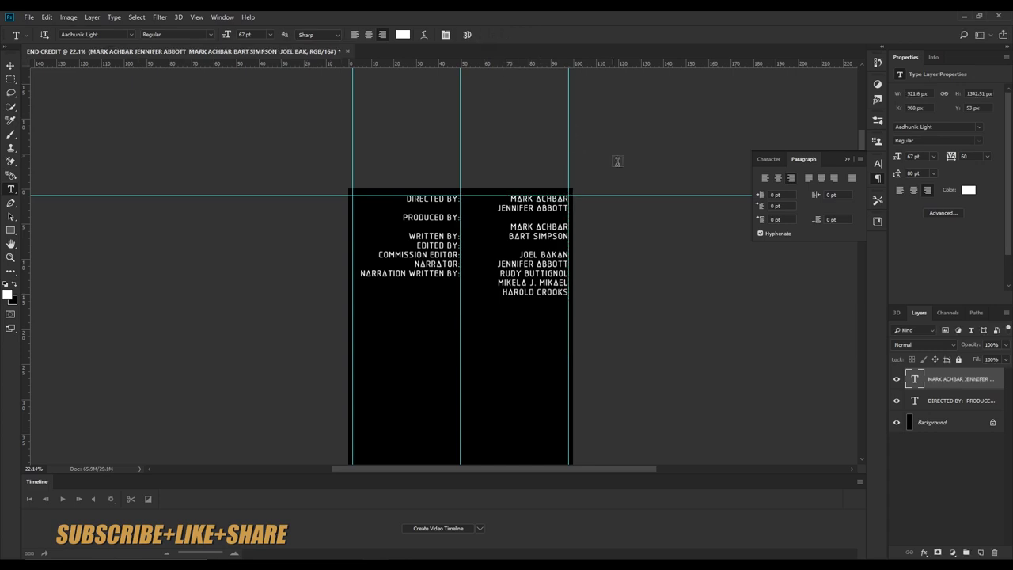
Left-align the names, delete three blank lines so they pair with the headings, then hide guides
left_click(766, 178)
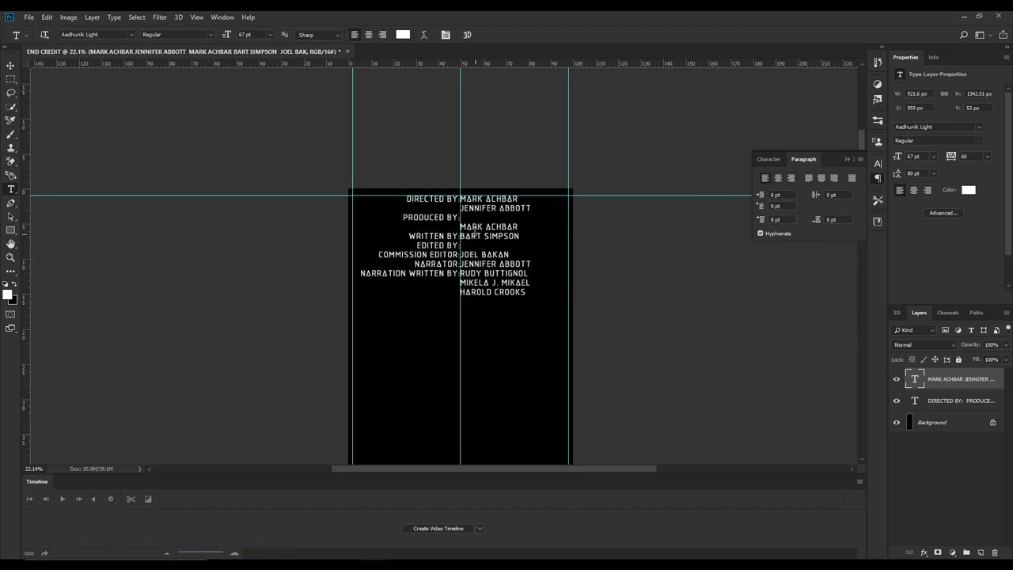
left_click(464, 198)
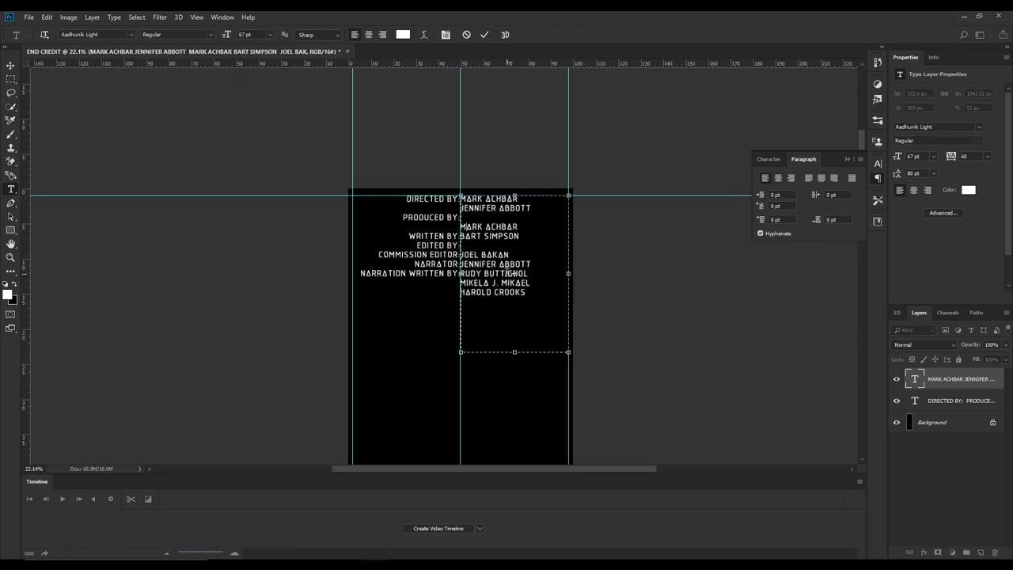
key("BackSpace")
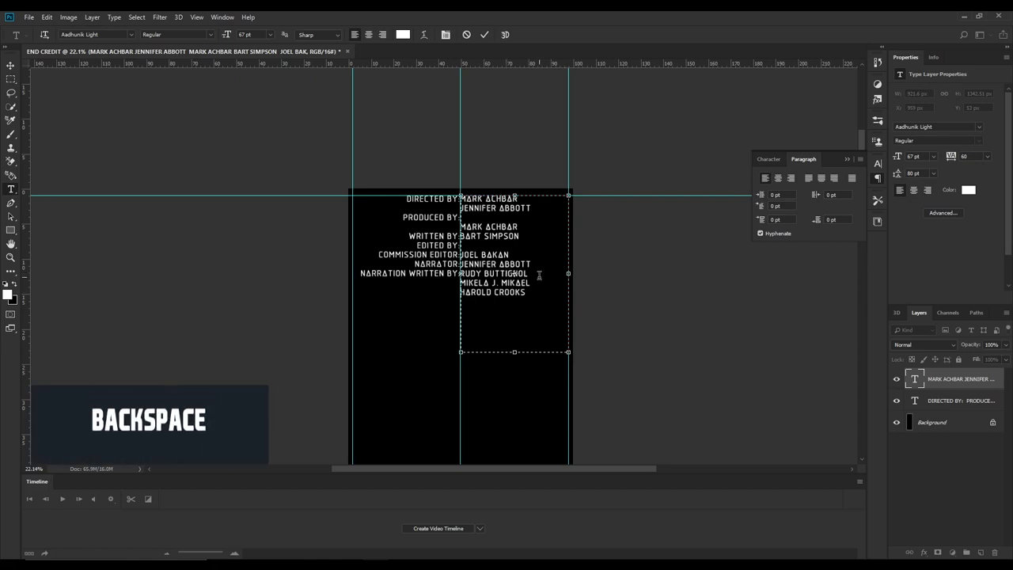
key("BackSpace")
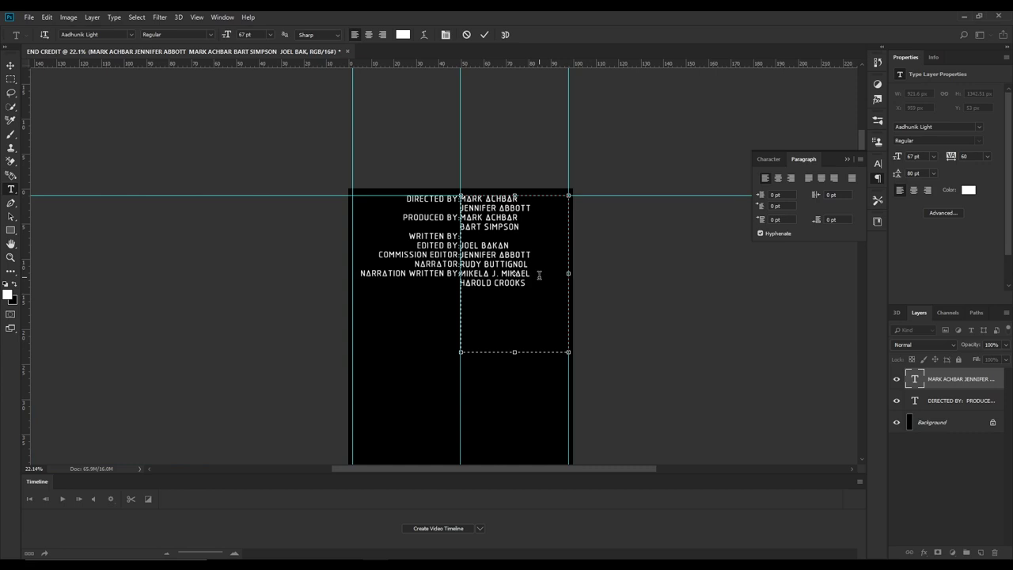
key("BackSpace")
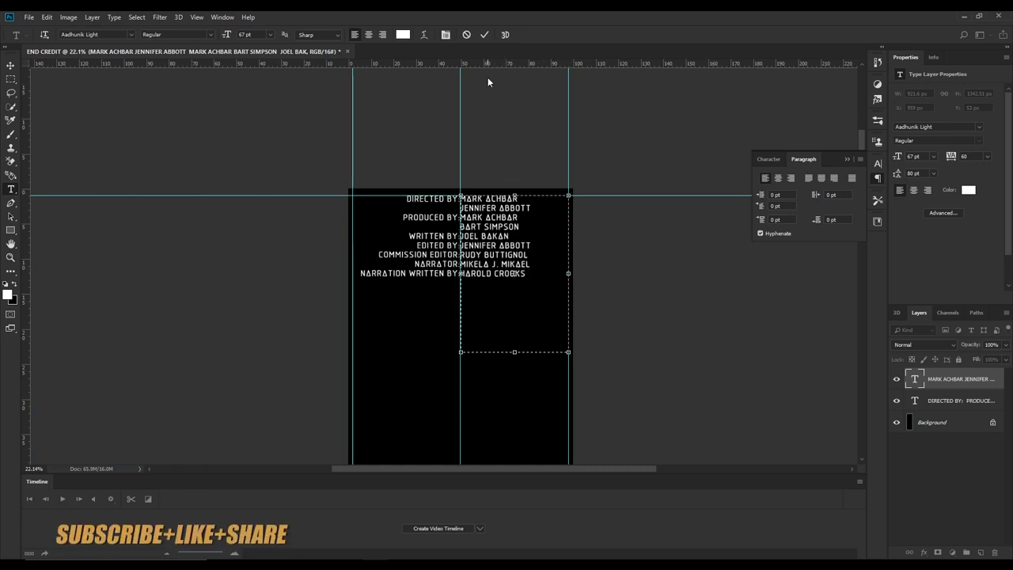
left_click(484, 34)
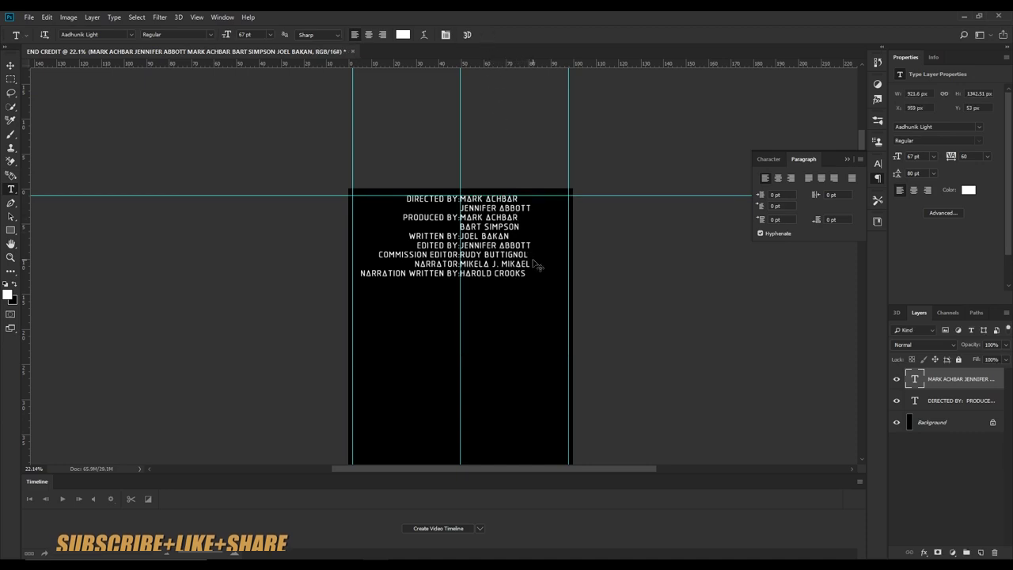
key("ctrl+semicolon")
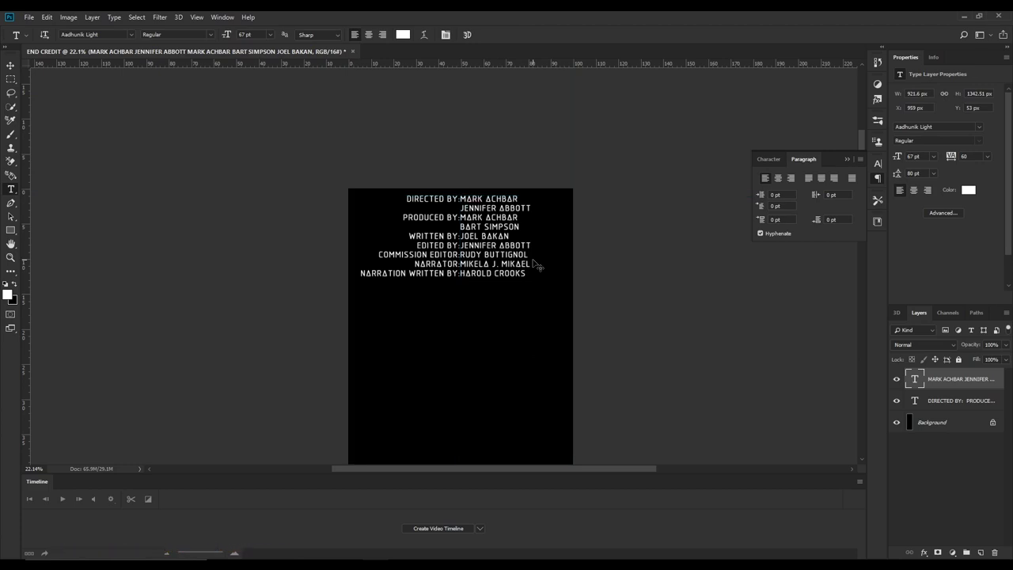
Turn the guides back on and draw a paragraph text box in the left column below the credits
key("ctrl+semicolon")
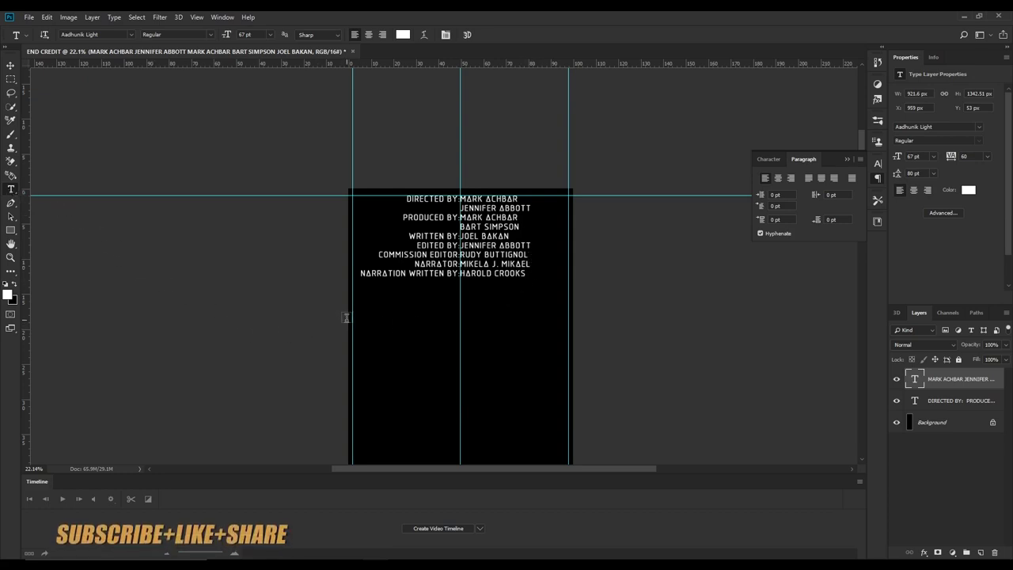
left_click_drag(354, 281, 431, 333)
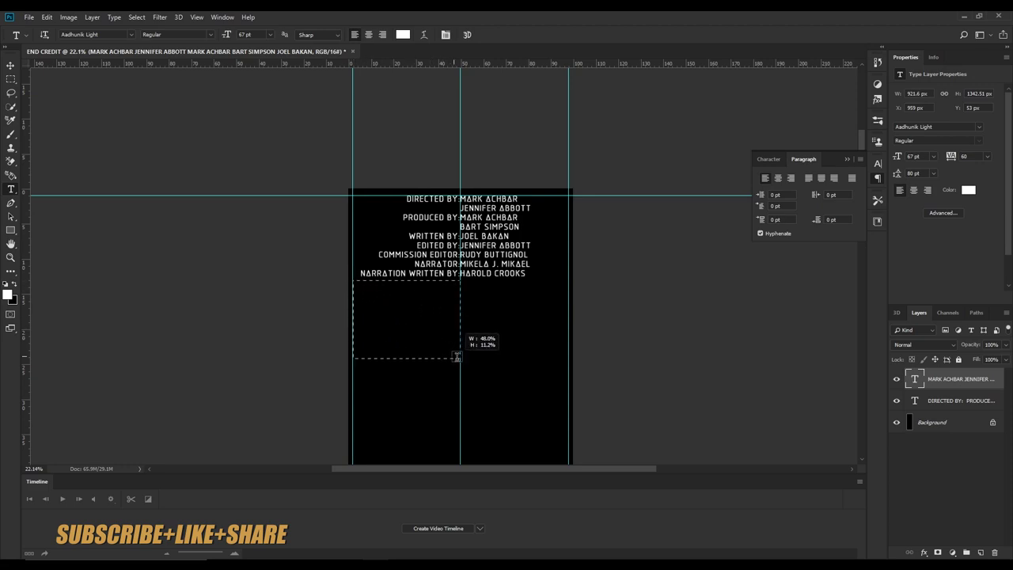
mouse_move(431, 333)
left_mouse_down()
mouse_move(460, 365)
mouse_move(461, 395)
left_mouse_up()
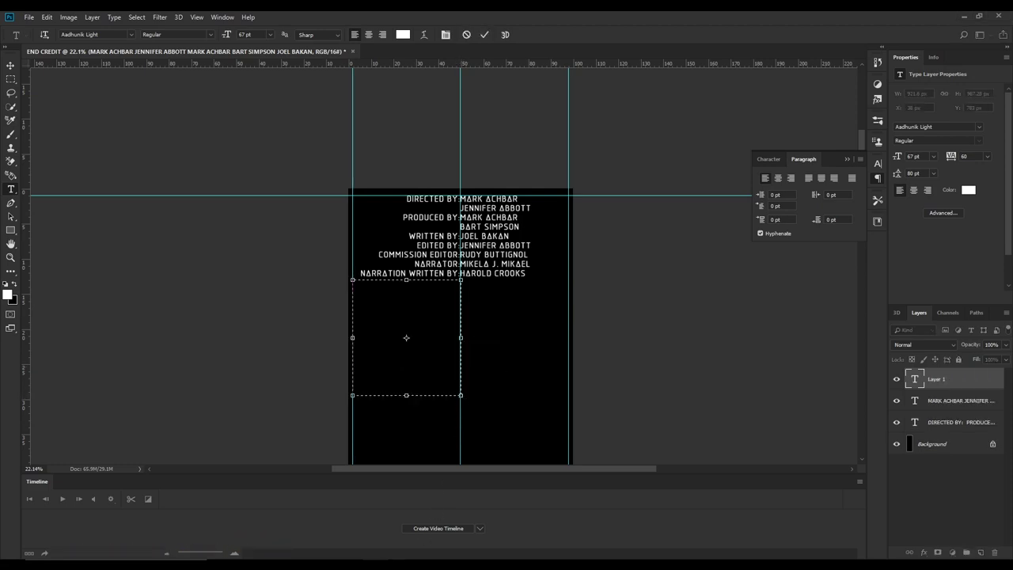
key("alt+Tab")
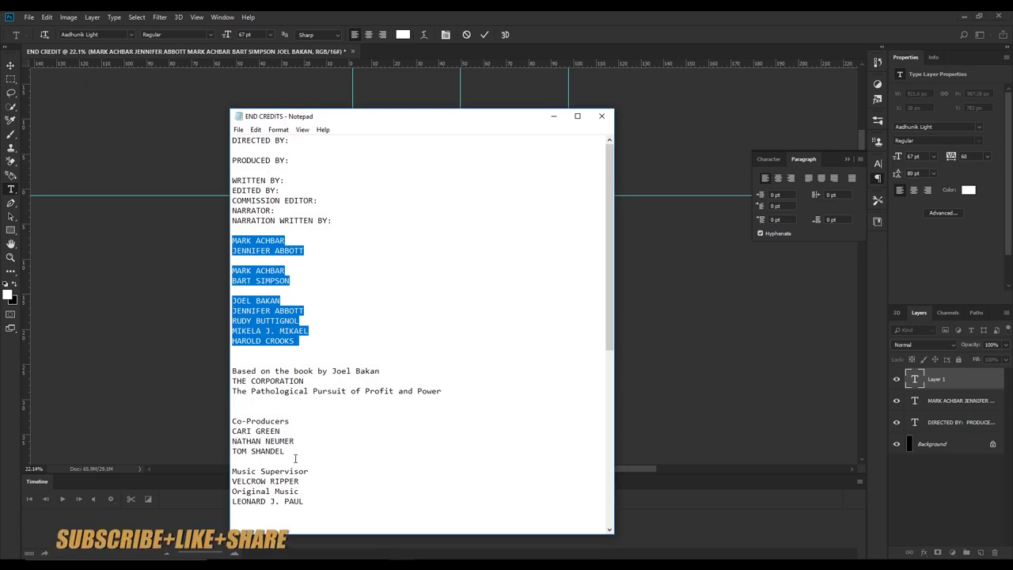
Copy the Co-Producers heading and three names from the notes into the new text box
left_click_drag(286, 452, 229, 420)
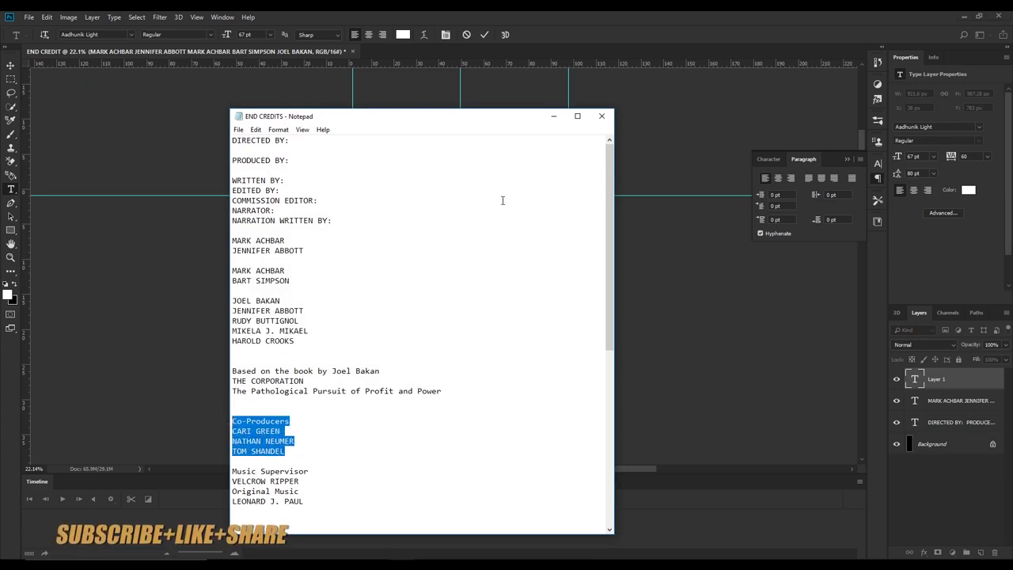
left_click(554, 116)
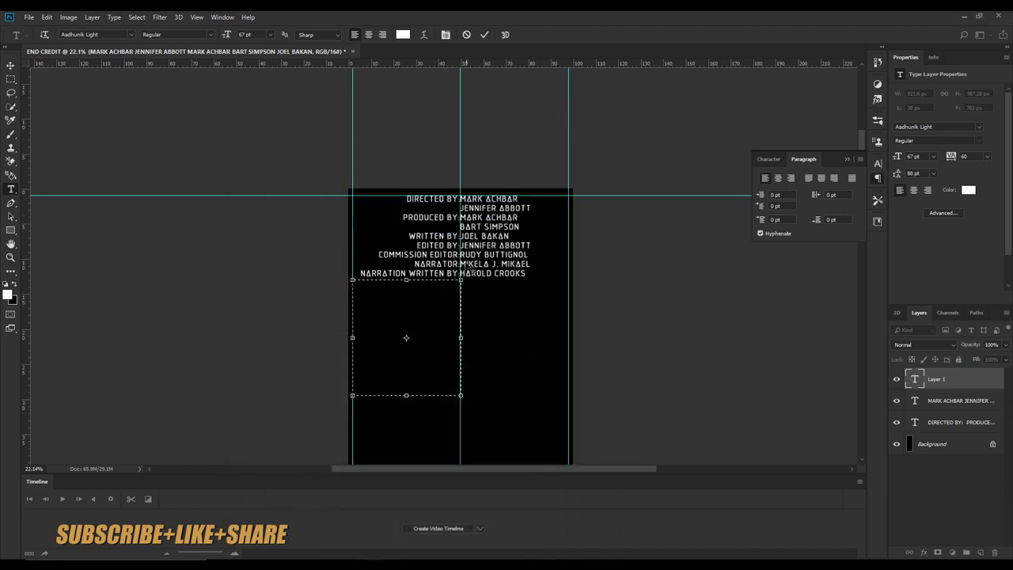
left_click(422, 306)
key("ctrl+v")
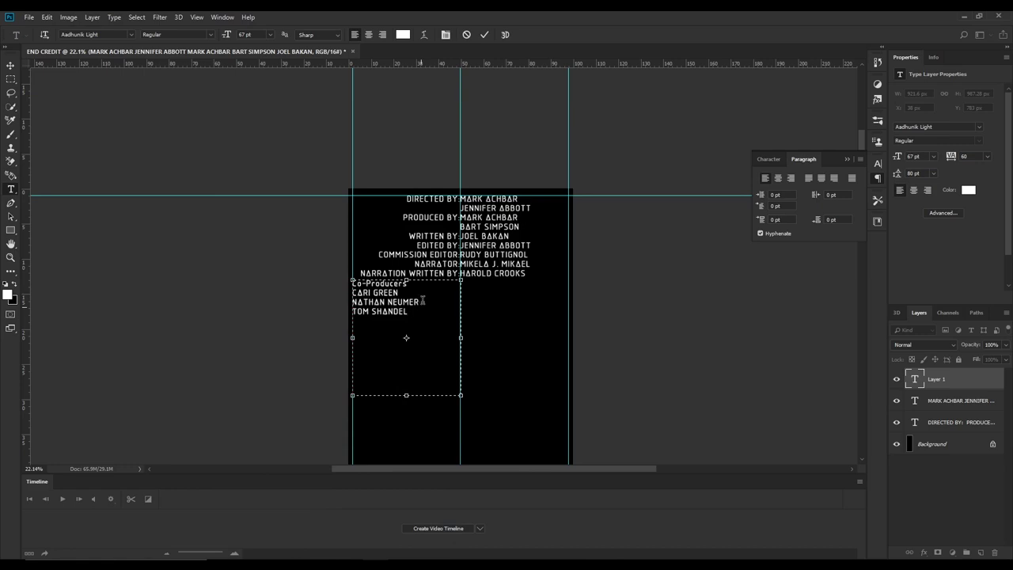
left_click(487, 36)
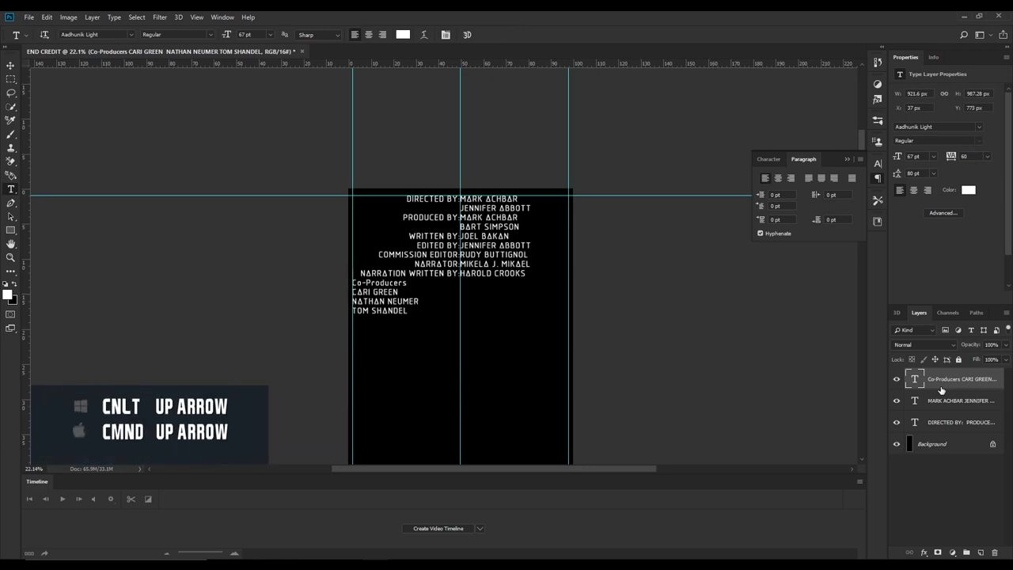
Shift the Co-Producers block down with Free Transform to leave a gap below the director credits
key("ctrl+Up")
key("ctrl+Up")
key("ctrl+Up")
key("ctrl+Up")
key("ctrl+Up")
key("ctrl+Up")
key("ctrl+Up")
key("ctrl+Up")
key("ctrl+Up")
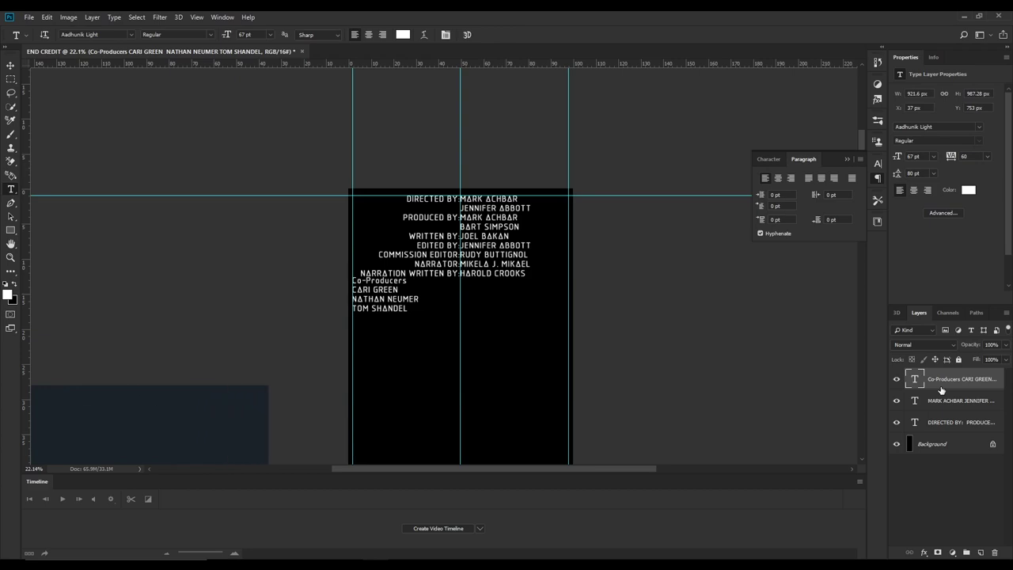
key("ctrl+t")
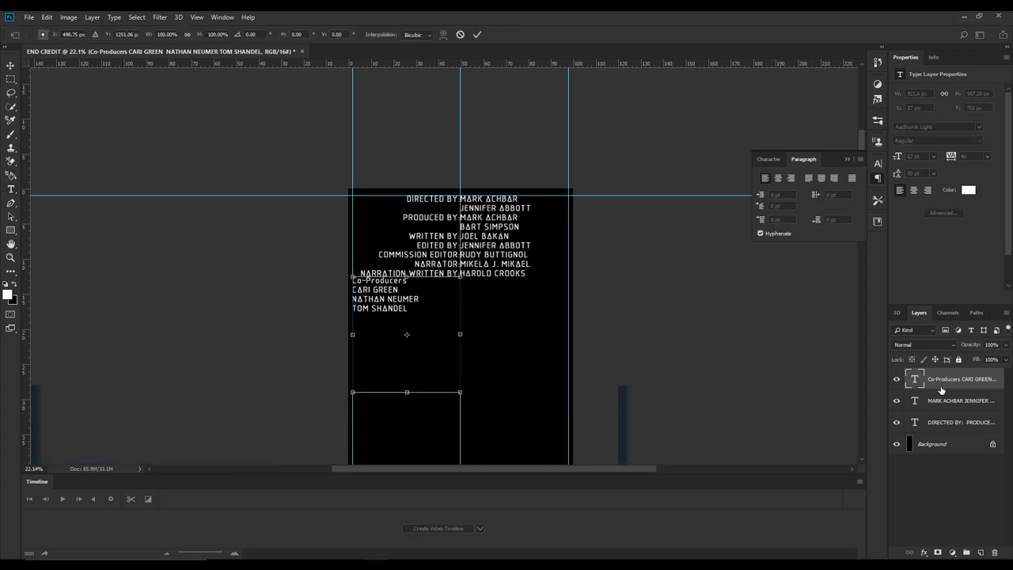
key("shift+Down")
key("shift+Down")
key("shift+Down")
key("shift+Down")
key("shift+Down")
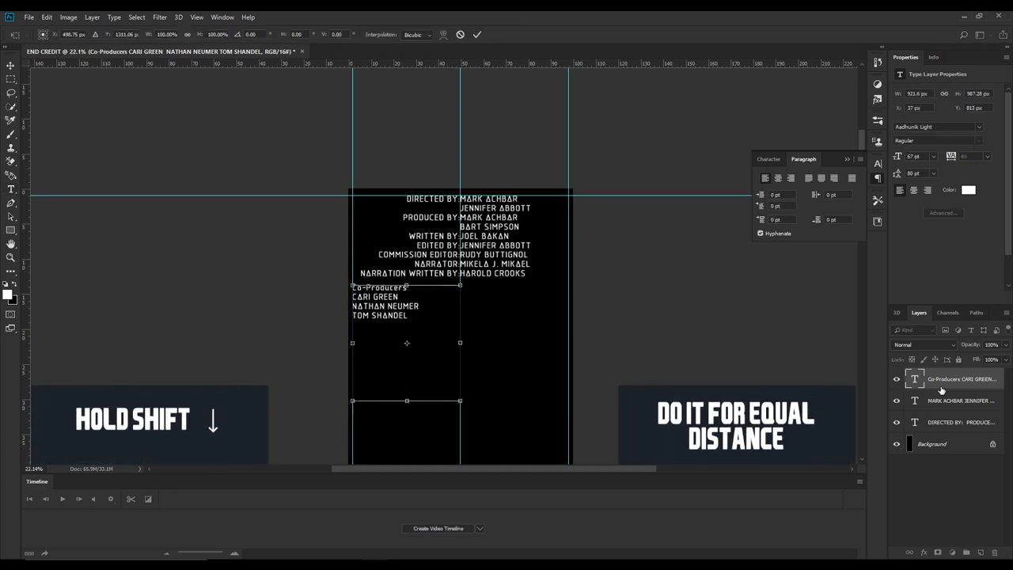
key("shift+Down")
key("shift+Down")
key("shift+Down")
key("shift+Down")
key("shift+Down")
key("shift+Down")
key("shift+Down")
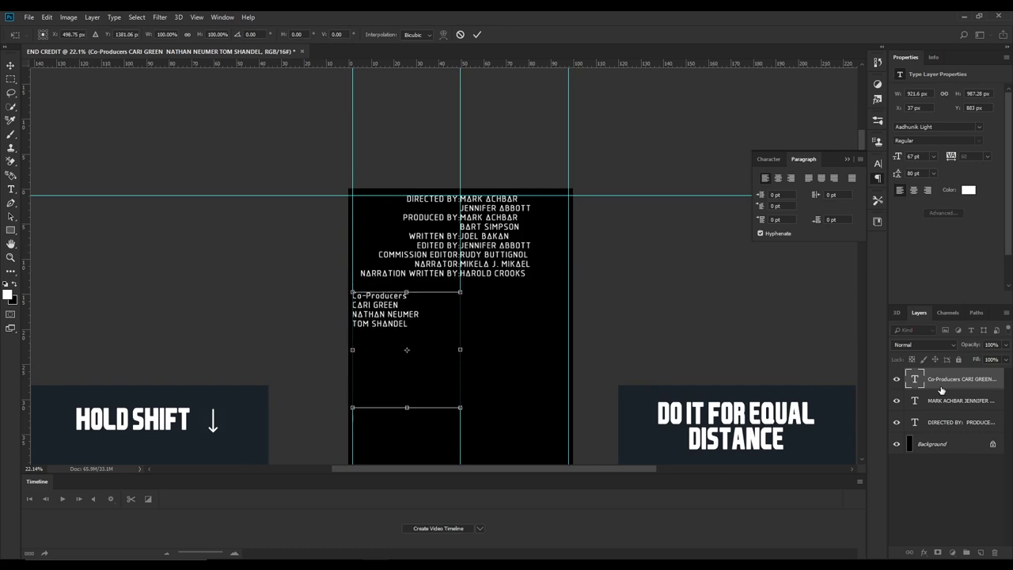
key("shift+Down")
key("shift+Down")
key("shift+Down")
key("shift+Down")
key("shift+Down")
key("shift+Down")
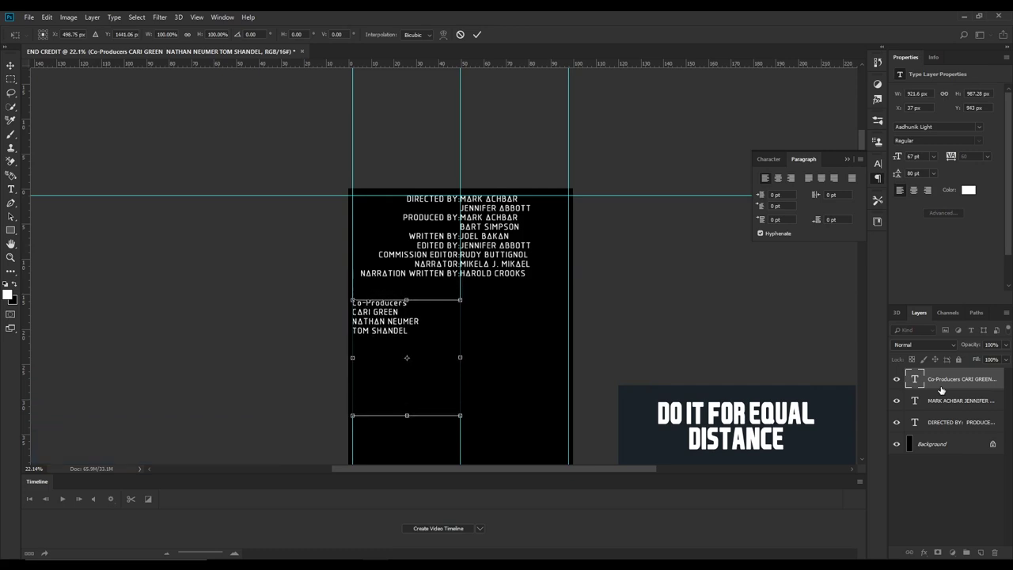
key("shift+Down")
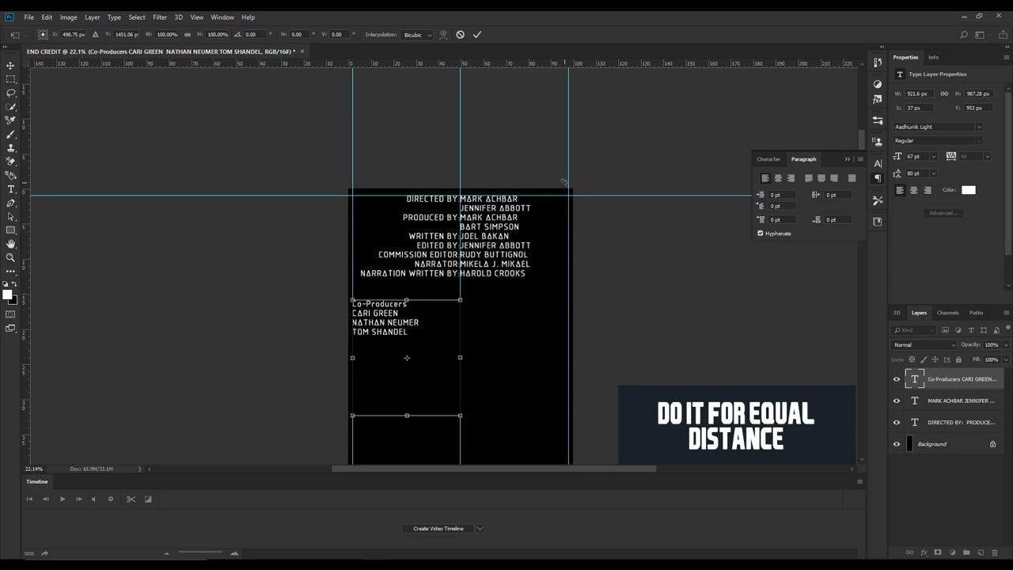
Center-align the Co-Producers lines and Alt-drag a duplicate of the block into the right column
left_click(478, 35)
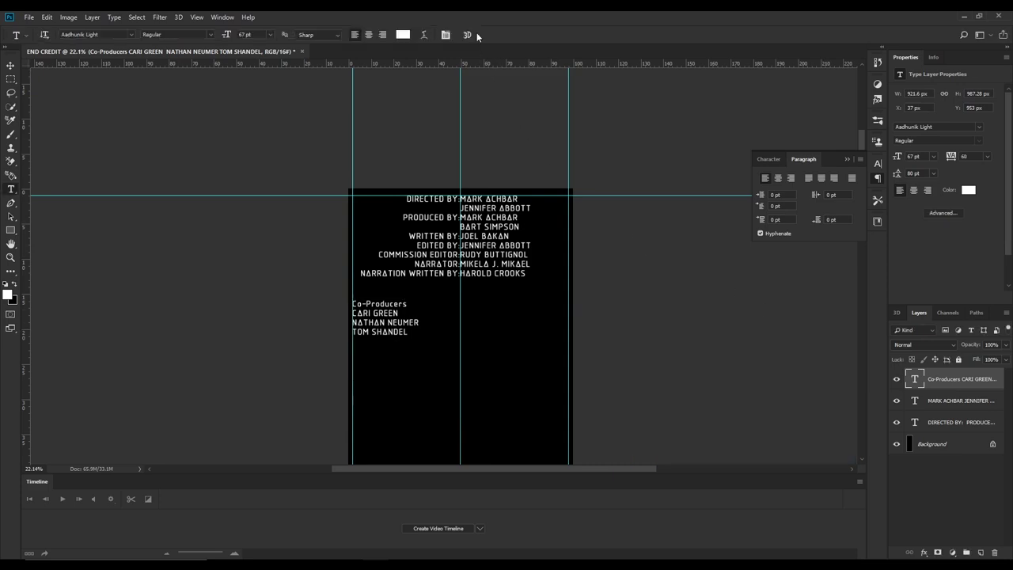
left_click(779, 179)
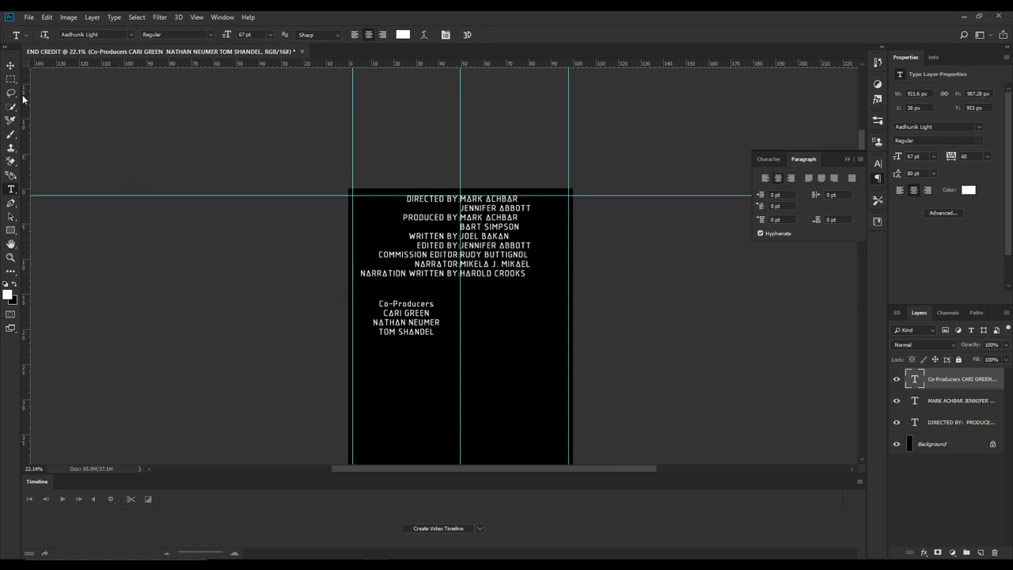
left_click(10, 65)
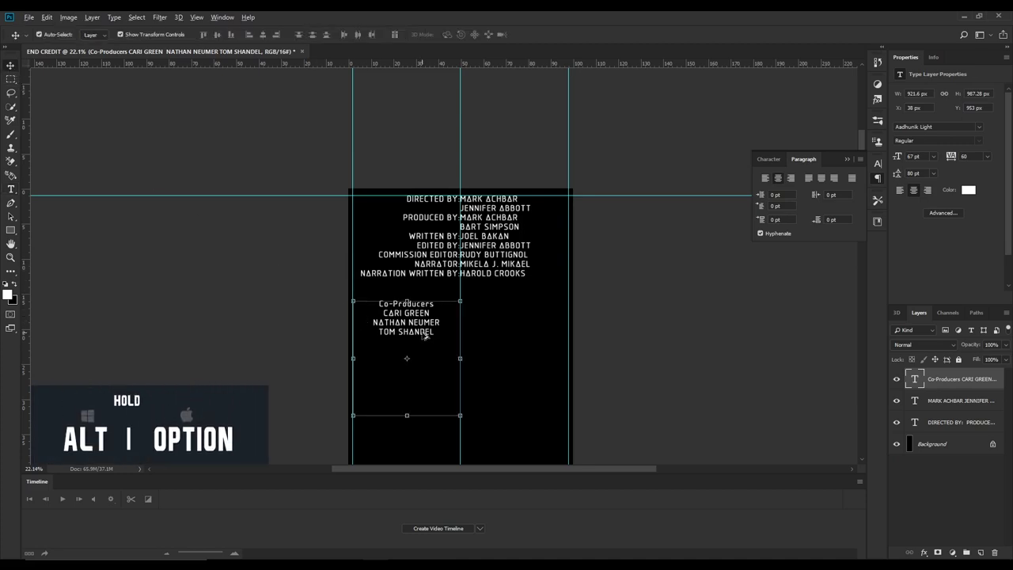
left_click_drag(425, 336, 527, 338)
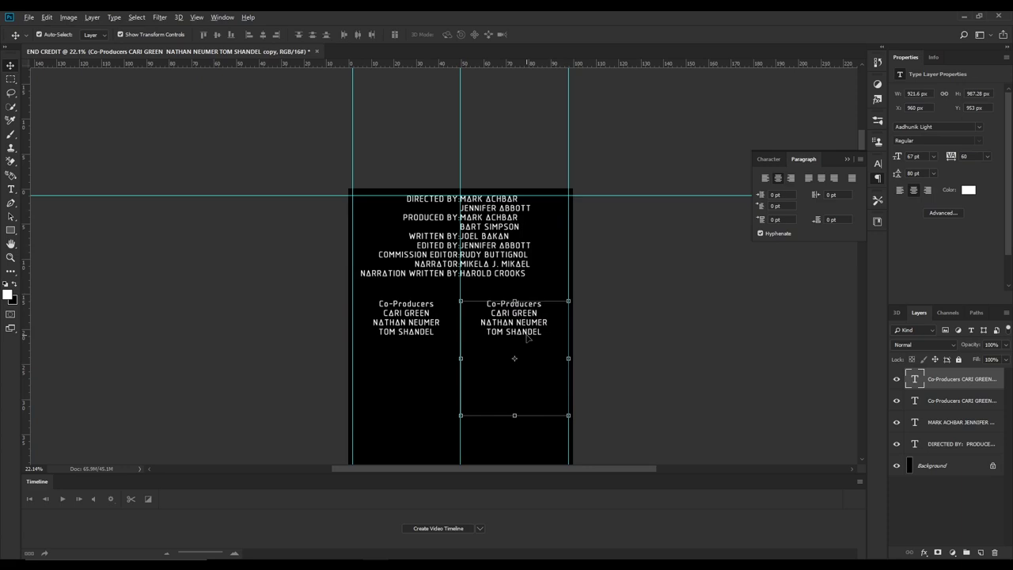
key("alt+Tab")
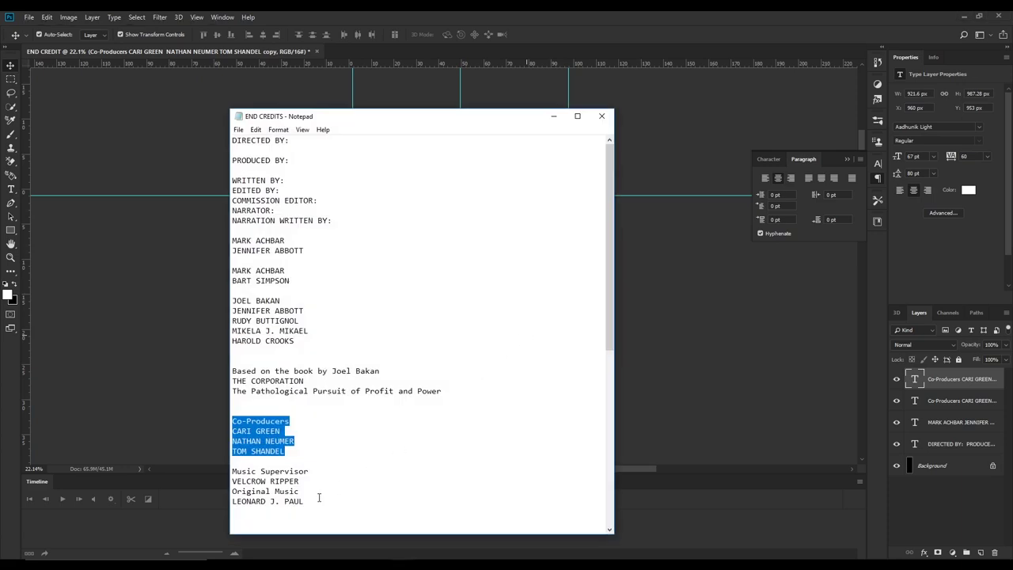
Replace the right-column copy's text with the Music Supervisor and Original Music credits from the notes
left_click_drag(319, 497, 227, 473)
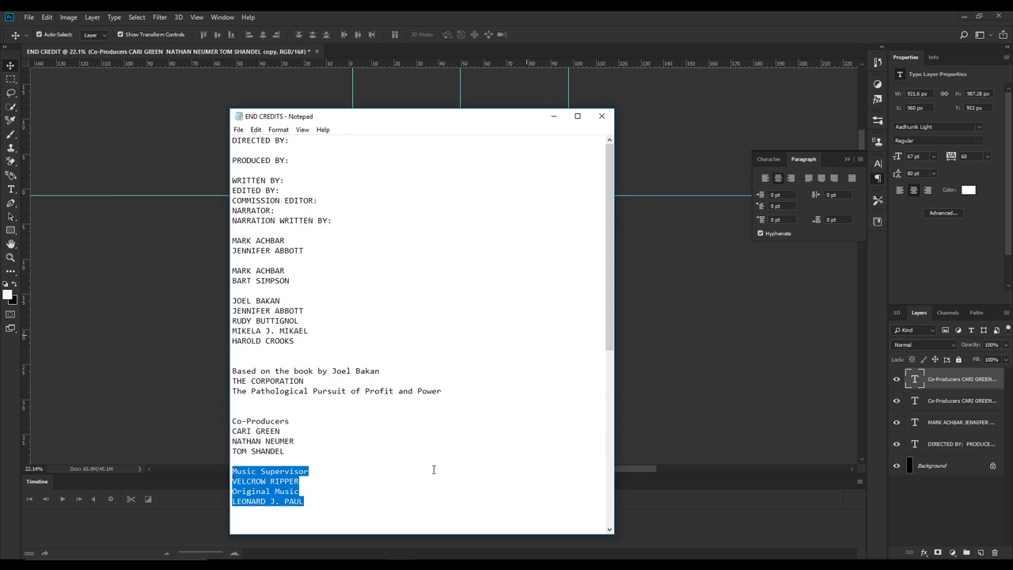
key("alt+Tab")
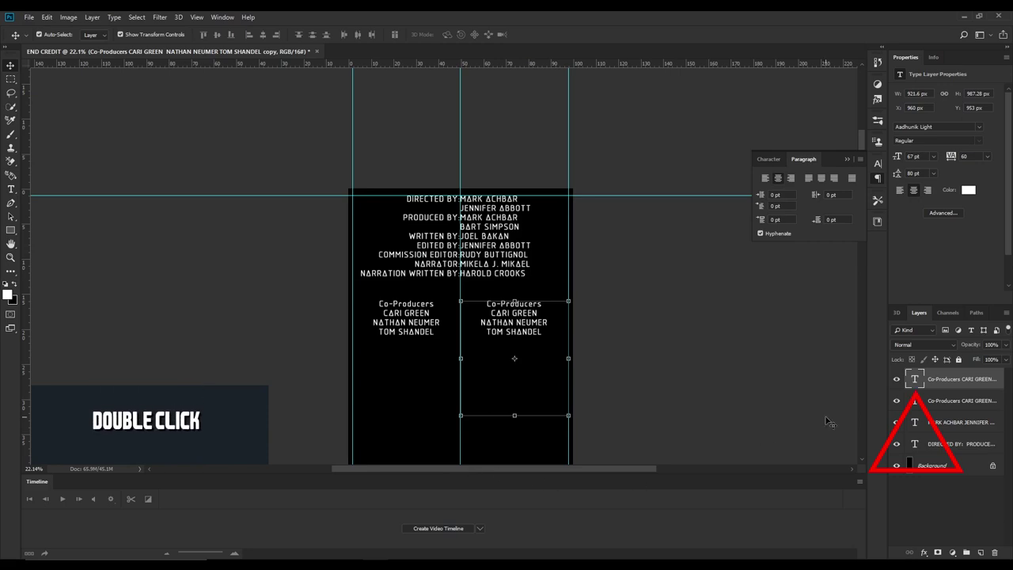
double_click(917, 379)
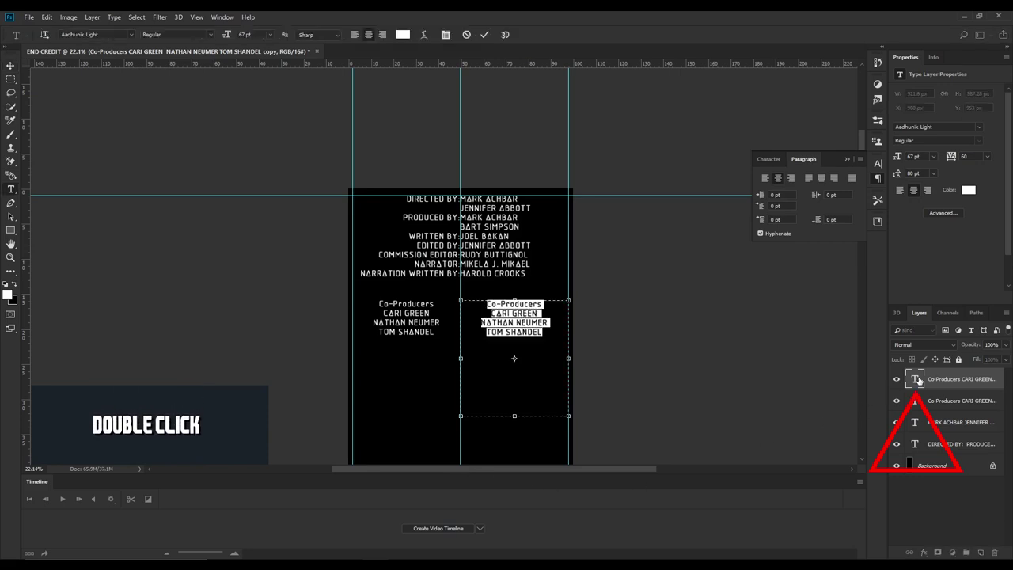
key("ctrl+v")
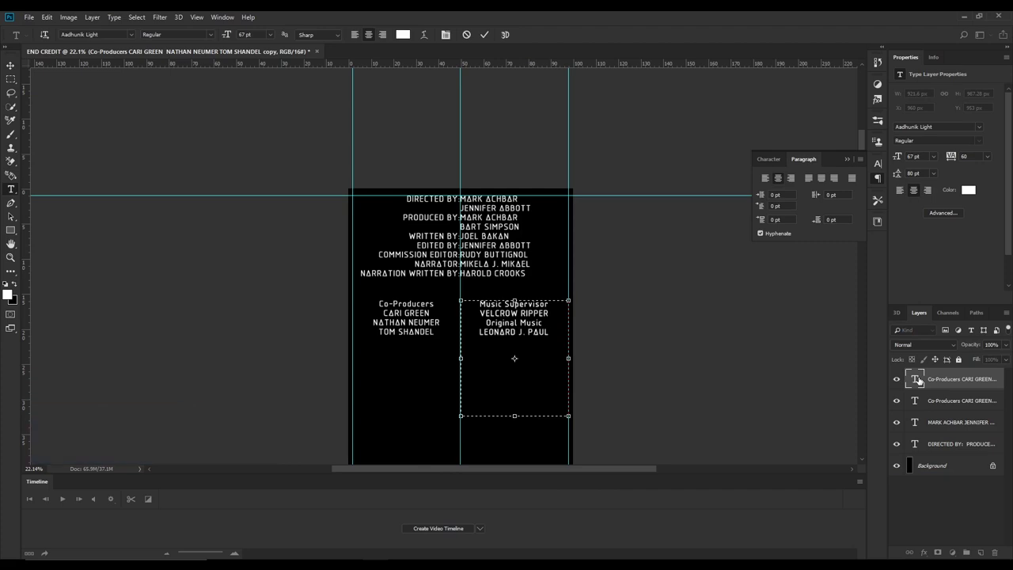
left_click(485, 35)
key("v")
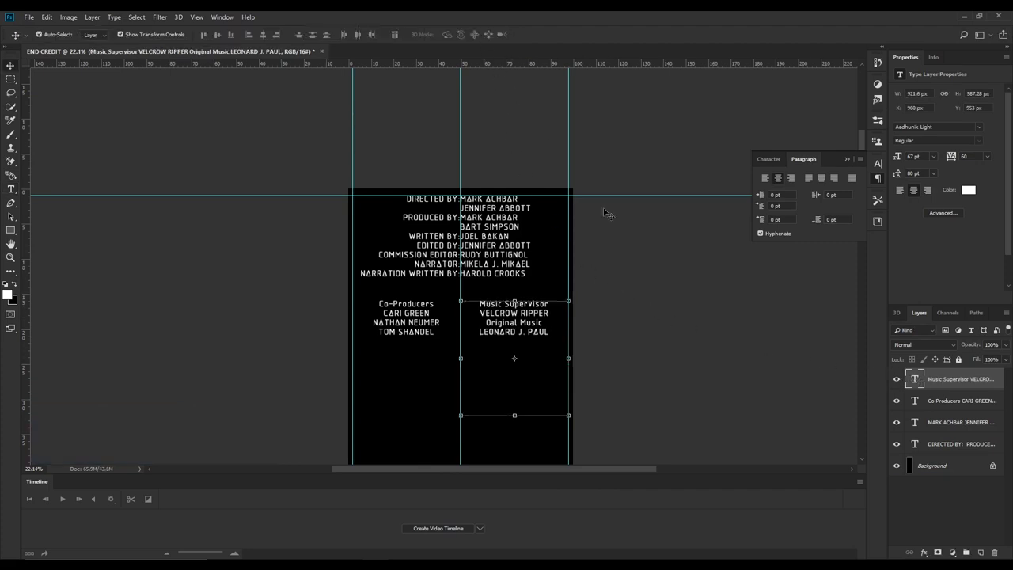
left_click(911, 487)
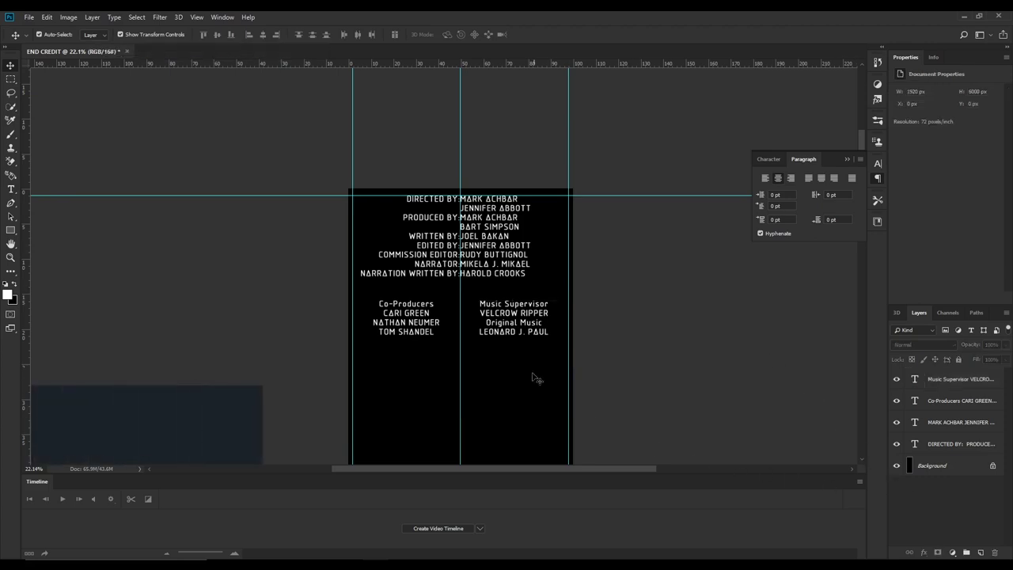
middle_click(489, 355)
scroll(488, 342, "down", 1)
Draw a wide paragraph text box spanning both columns just beneath the Co-Producers and Music Supervisor blocks
scroll(488, 342, "down", 1)
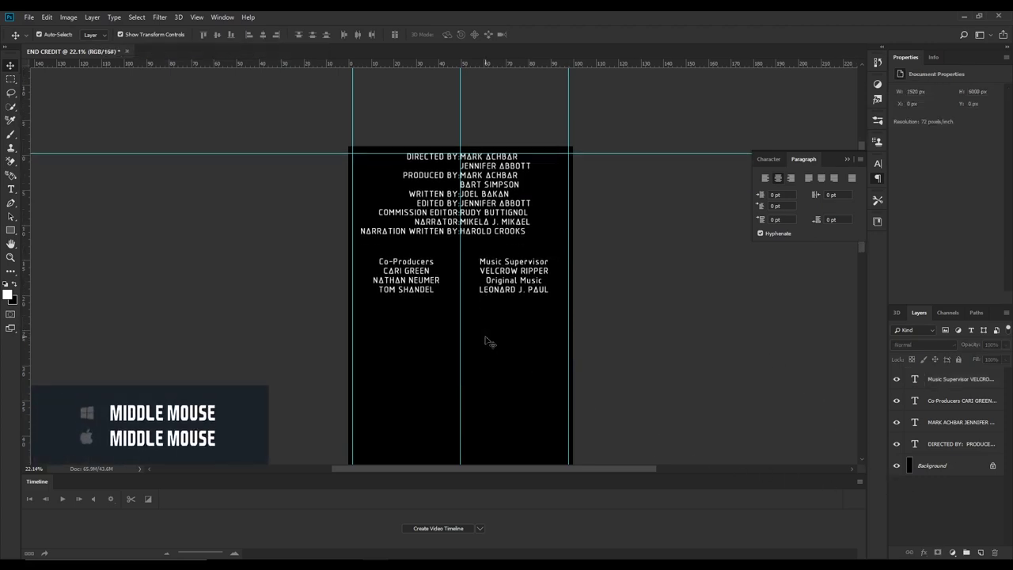
scroll(489, 342, "down", 1)
scroll(489, 342, "down", 1)
scroll(488, 342, "down", 1)
scroll(488, 342, "down", 1)
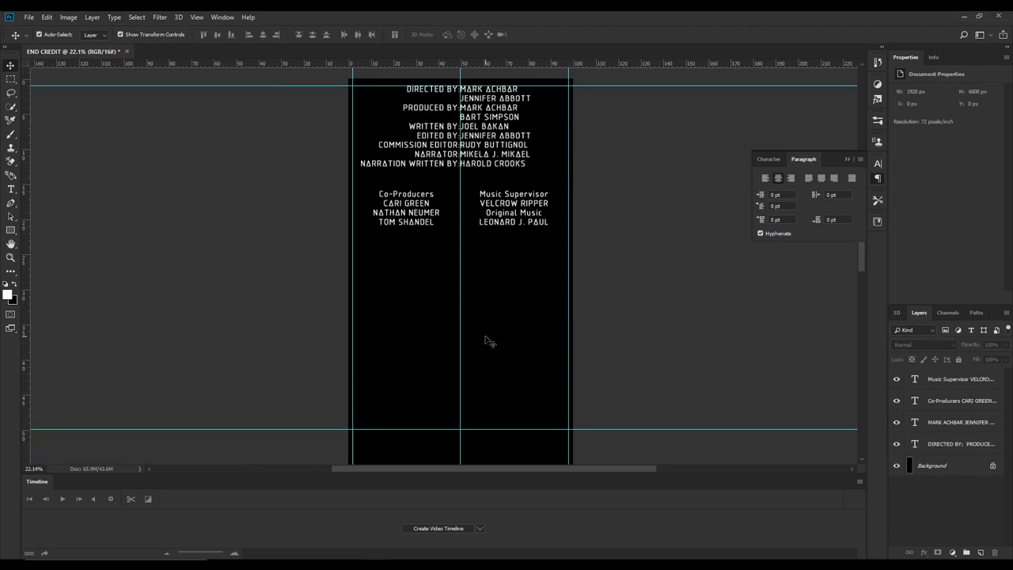
left_click(11, 191)
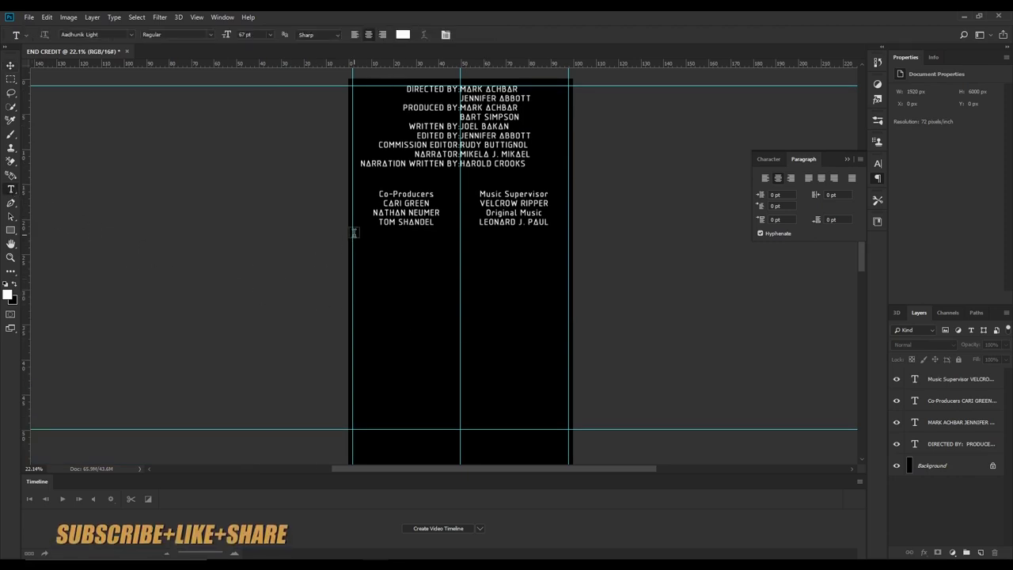
mouse_move(354, 232)
left_mouse_down()
mouse_move(518, 273)
mouse_move(565, 274)
left_mouse_up()
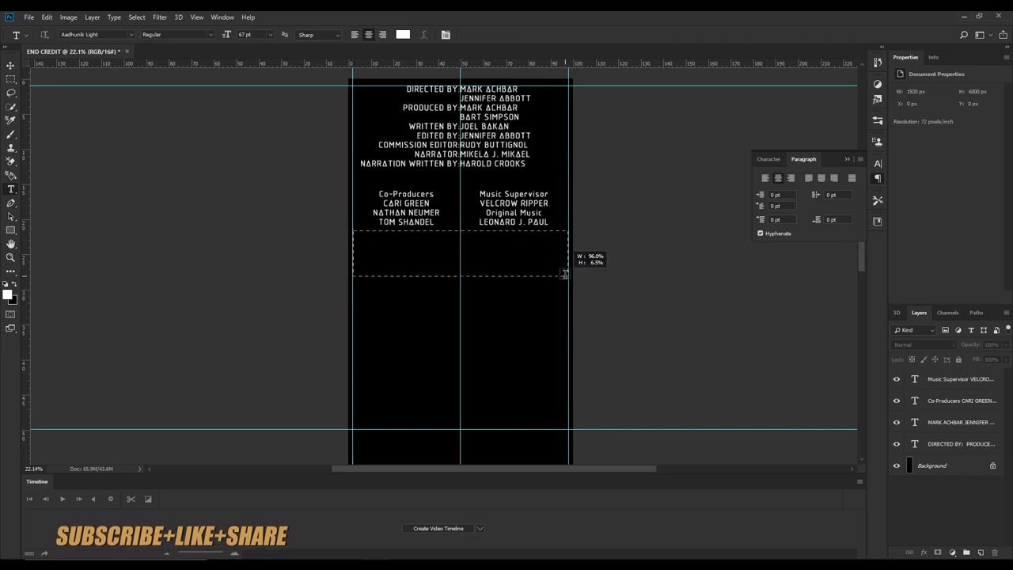
left_click_drag(566, 274, 567, 310)
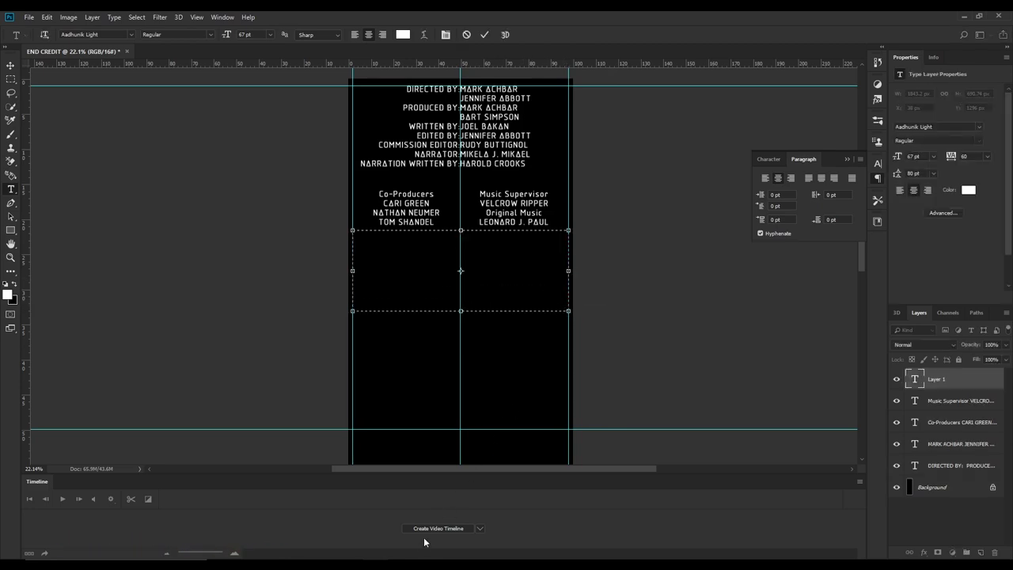
Copy the Associate Producers heading and its two names from the notes, then return to the canvas
key("alt+Tab")
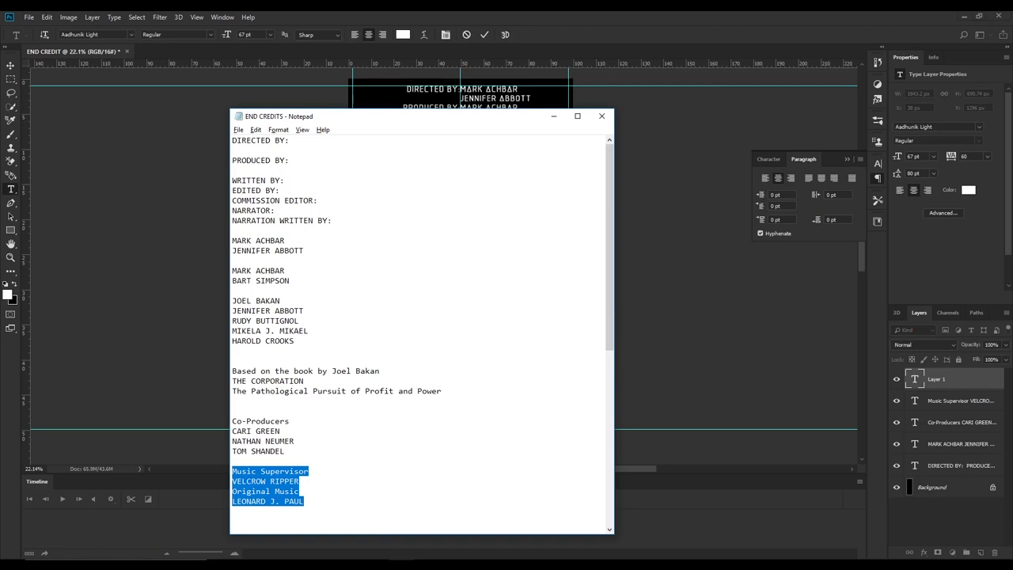
scroll(349, 451, "down", 2)
scroll(350, 448, "down", 1)
scroll(333, 439, "down", 1)
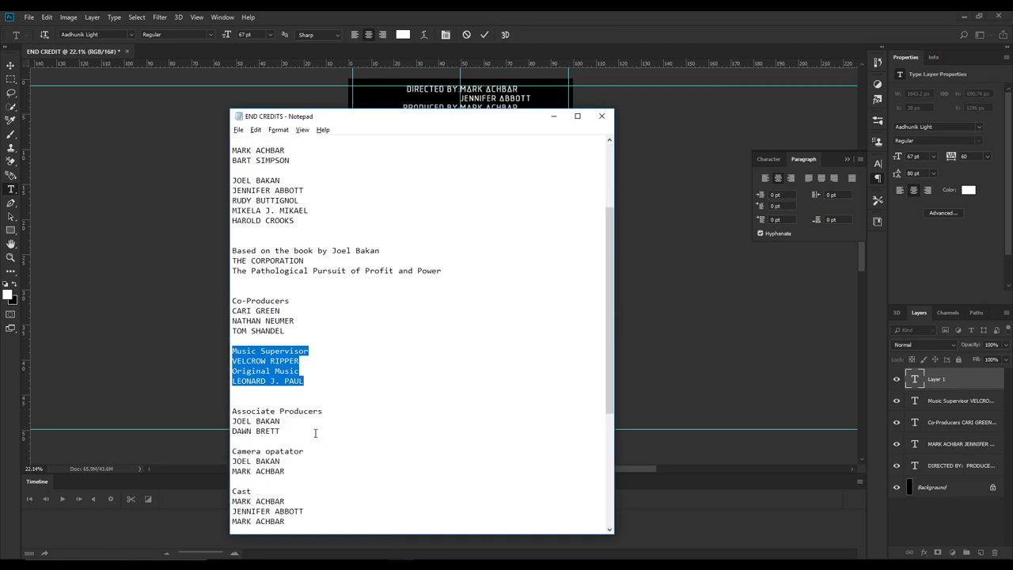
left_click_drag(287, 431, 230, 411)
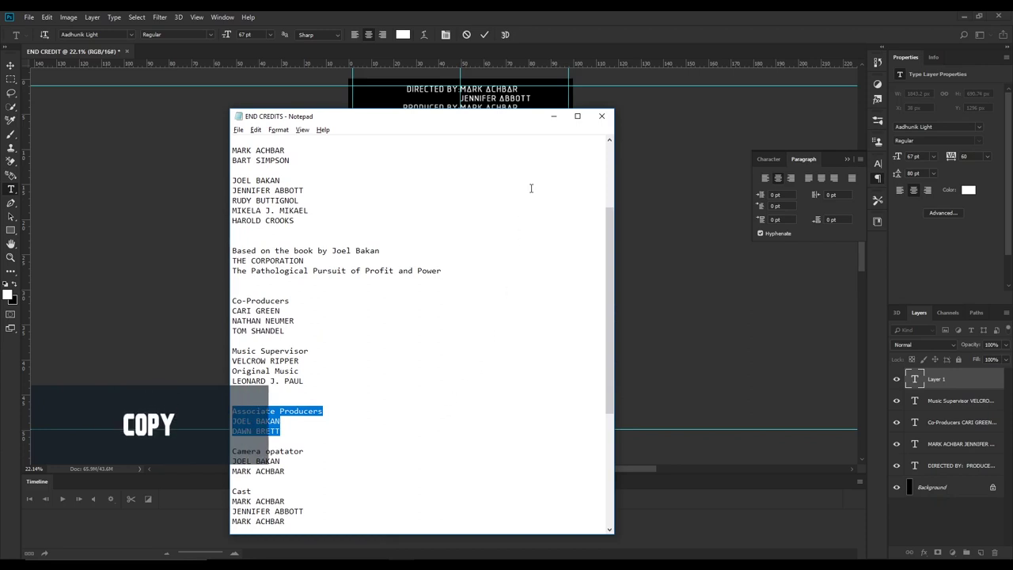
left_click(554, 116)
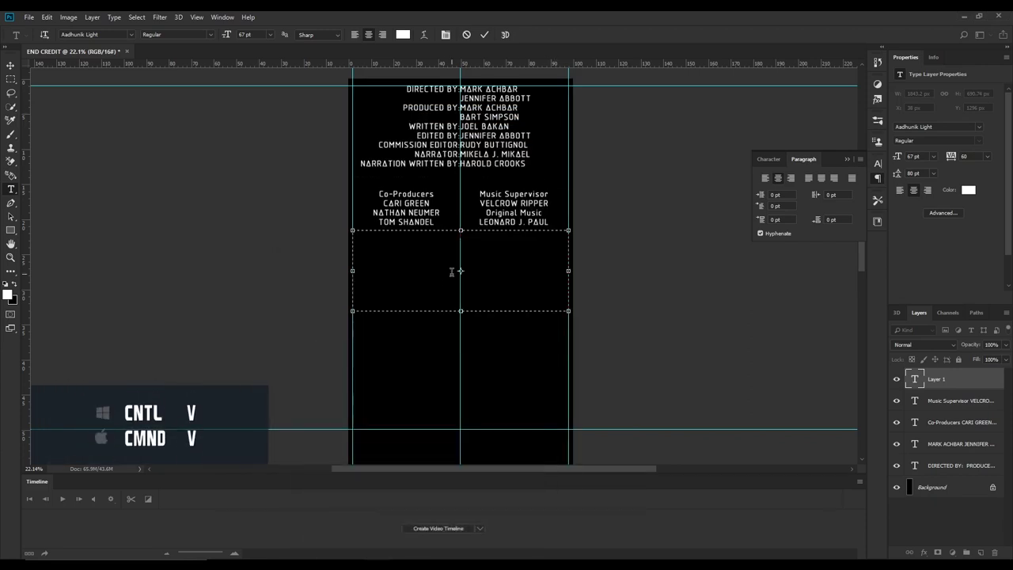
Paste the Associate Producers credits into the wide box and center-align them
key("ctrl+v")
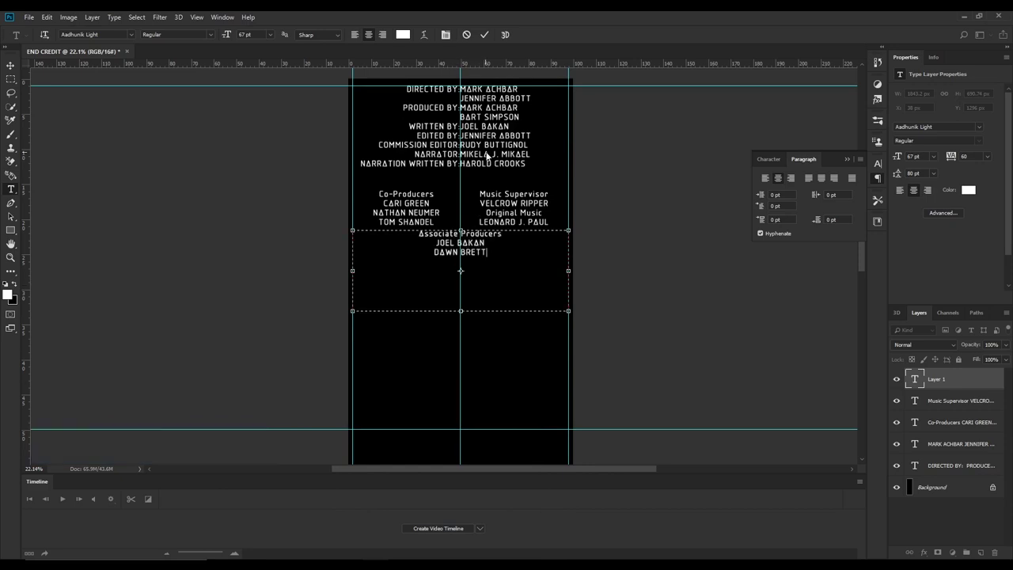
left_click(485, 34)
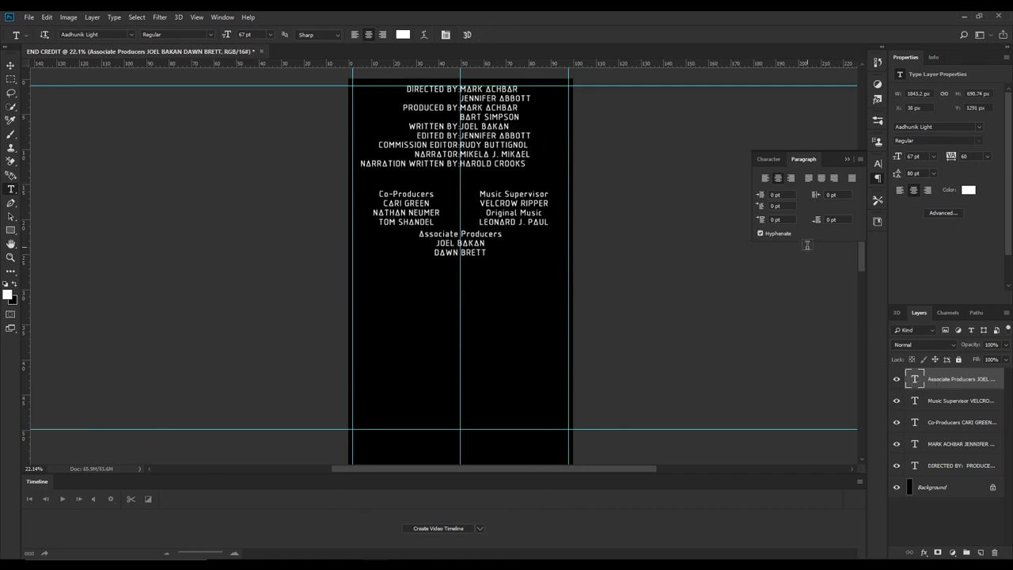
left_click(765, 178)
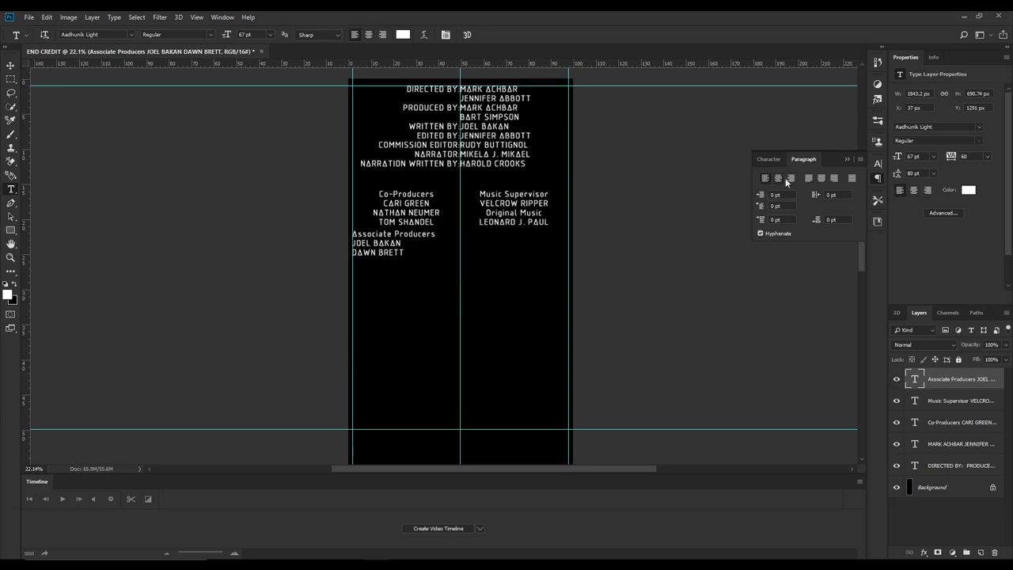
left_click(790, 178)
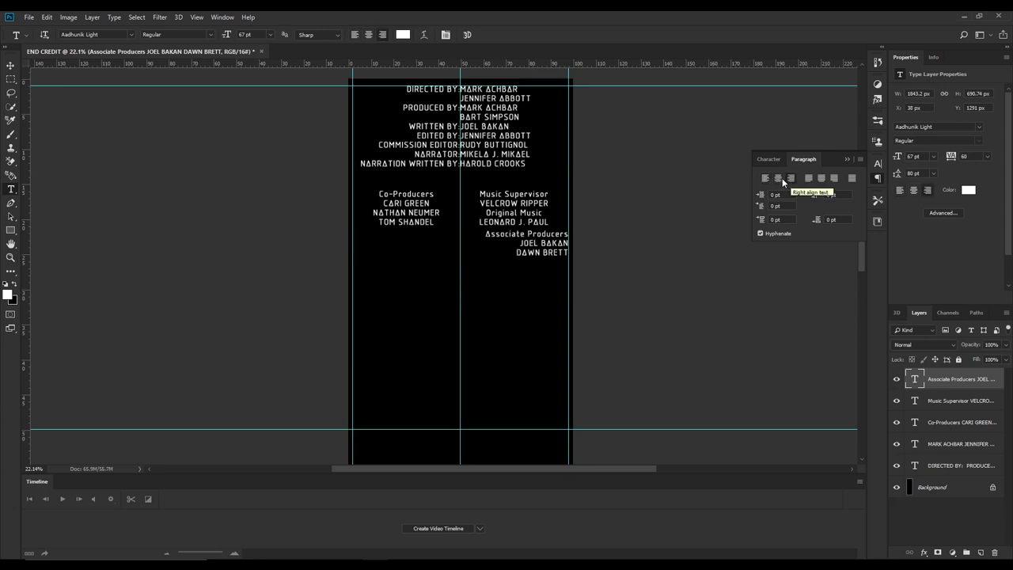
left_click(778, 178)
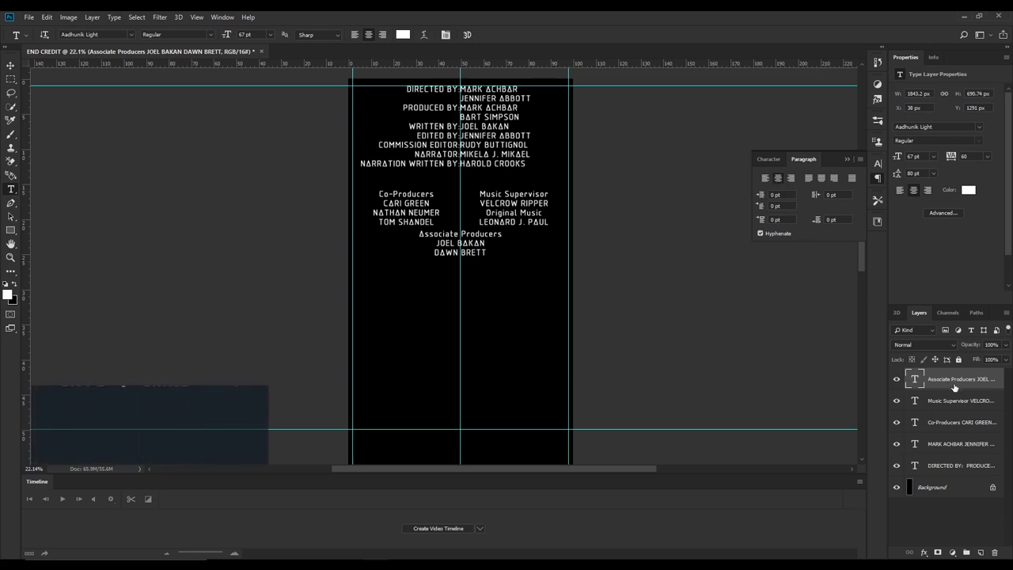
Lower the Associate Producers block with Free Transform to match the gap above, and commit
key("ctrl+t")
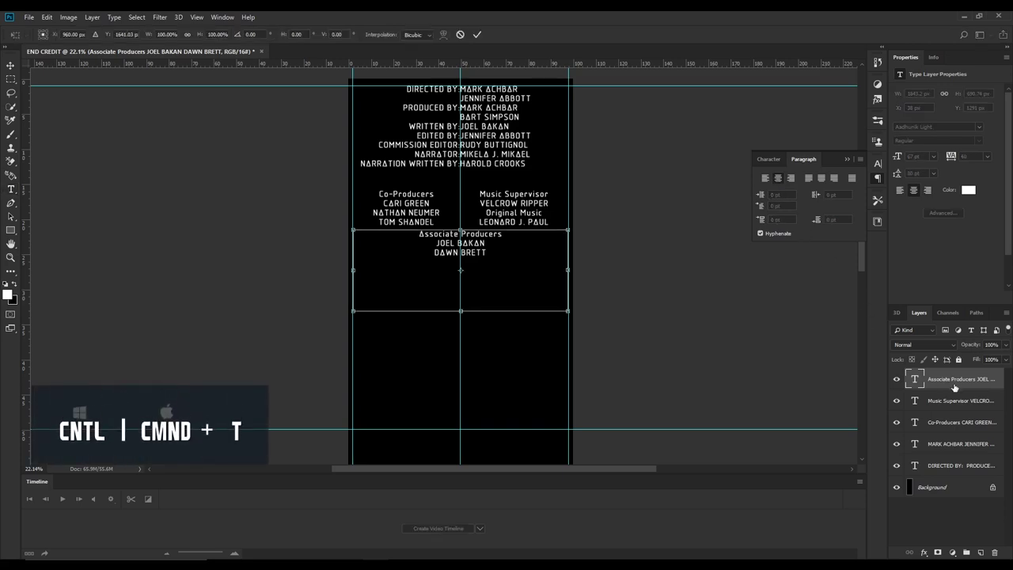
key("shift+Up")
key("shift+Up")
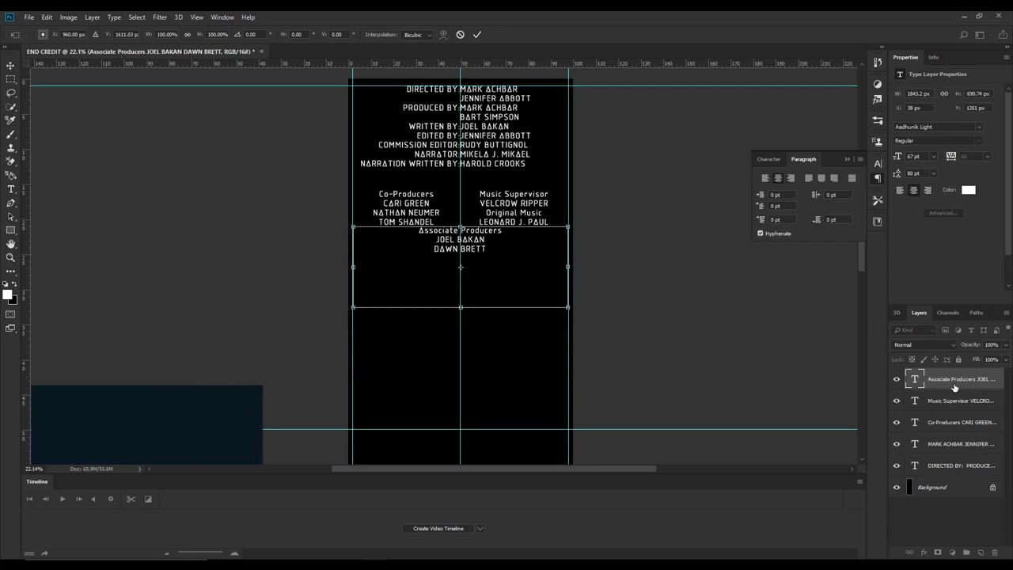
key("shift+Up")
key("shift+Up")
key("shift+Up")
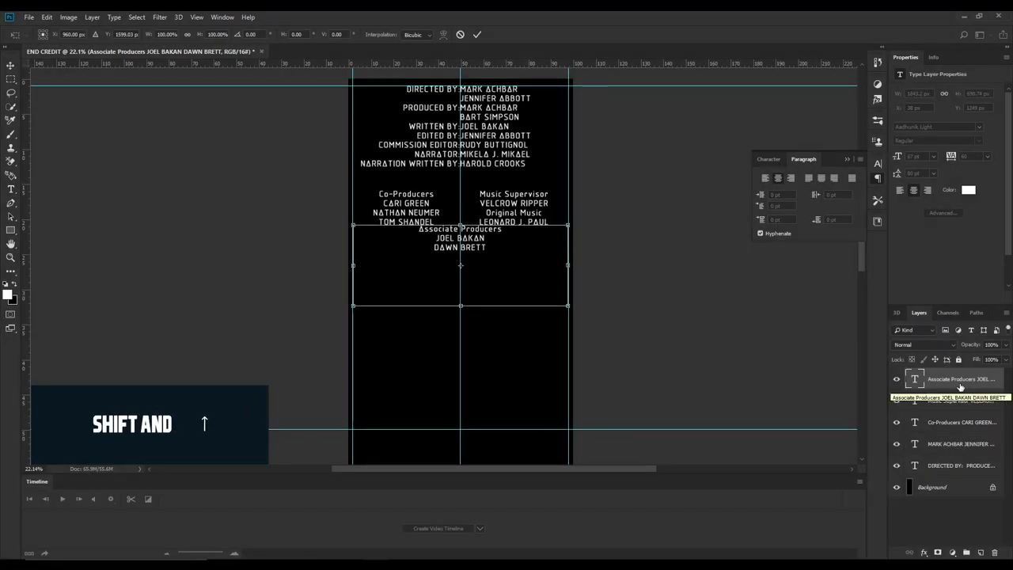
key("shift+Down")
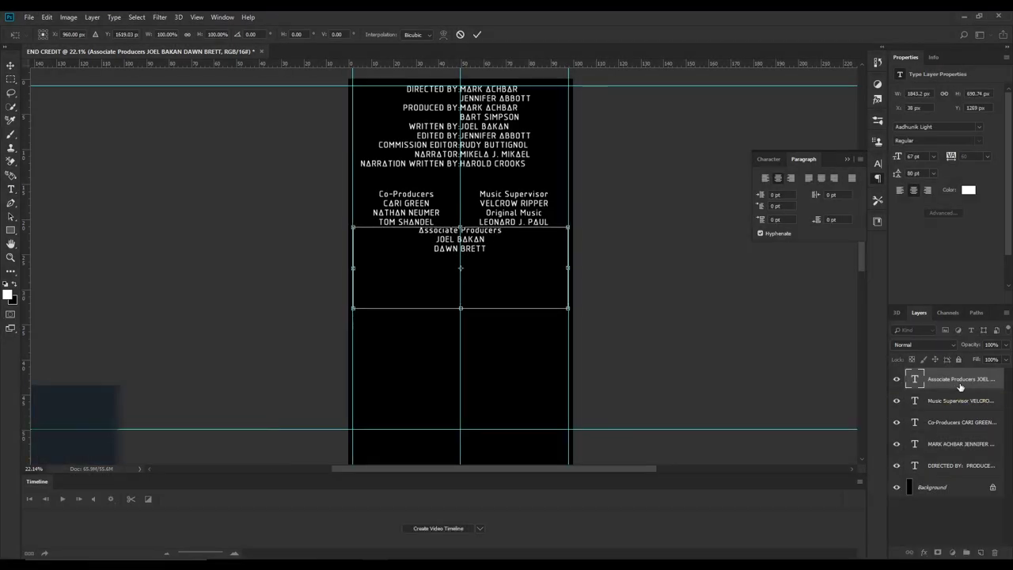
key("shift+Down")
key("shift+Down")
key("shift+Down")
key("shift+Down")
key("shift+Down")
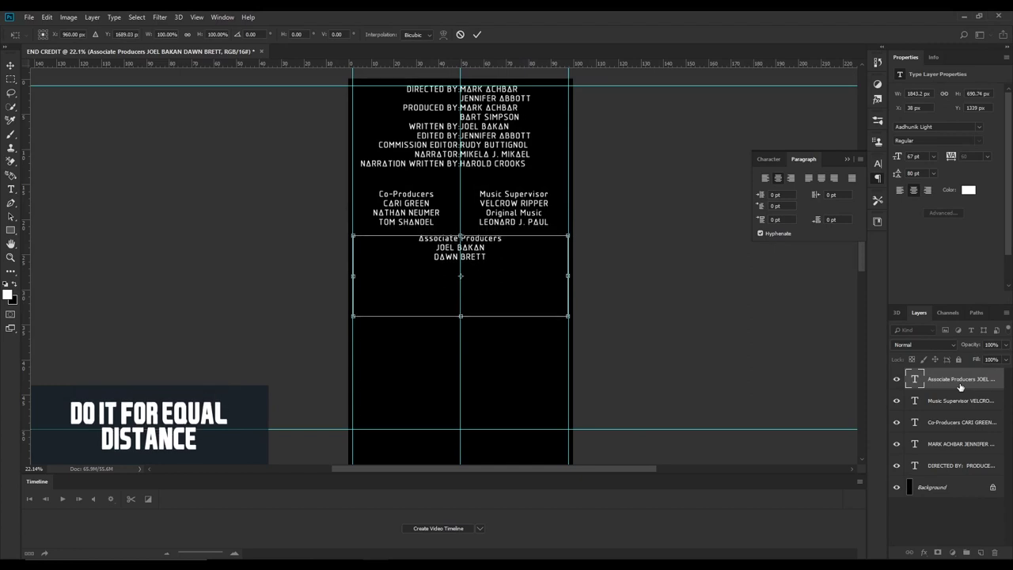
key("shift+Down")
key("shift+Down")
key("shift+Down")
key("shift+Down")
key("shift+Down")
key("shift+Down")
key("shift+Down")
key("shift+Down")
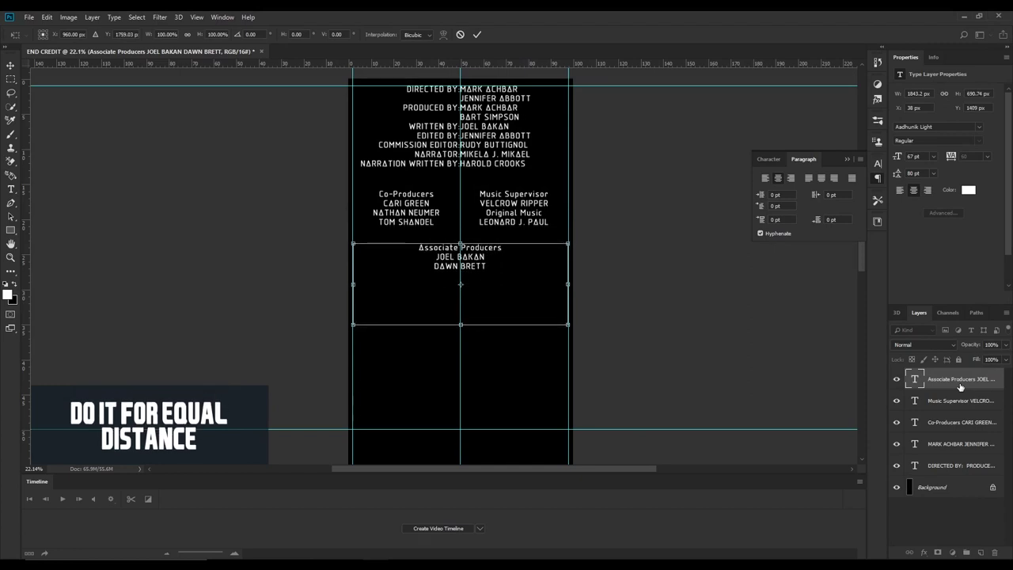
key("shift+Down")
key("shift+Down")
key("shift+Down")
key("shift+Down")
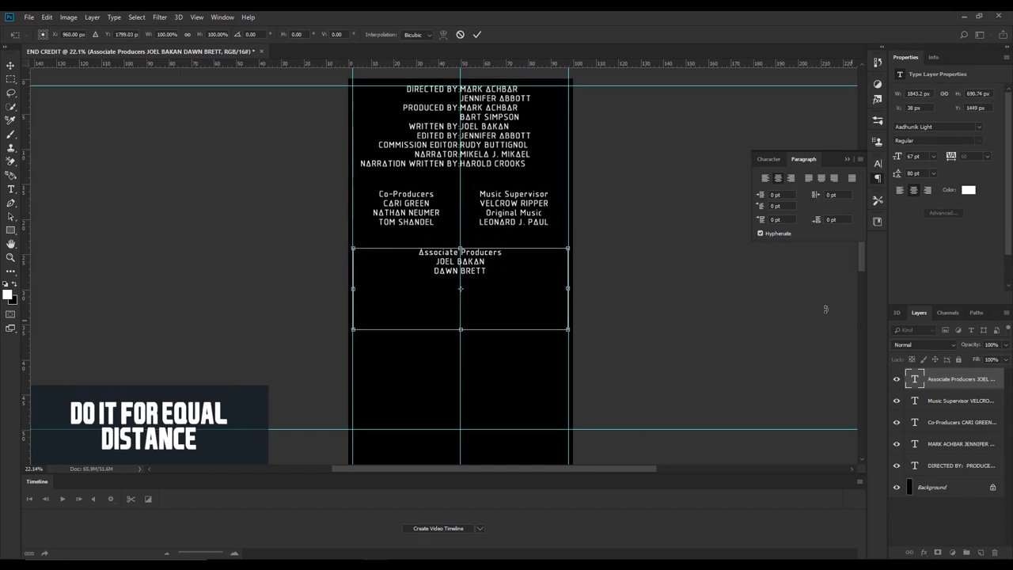
left_click(477, 35)
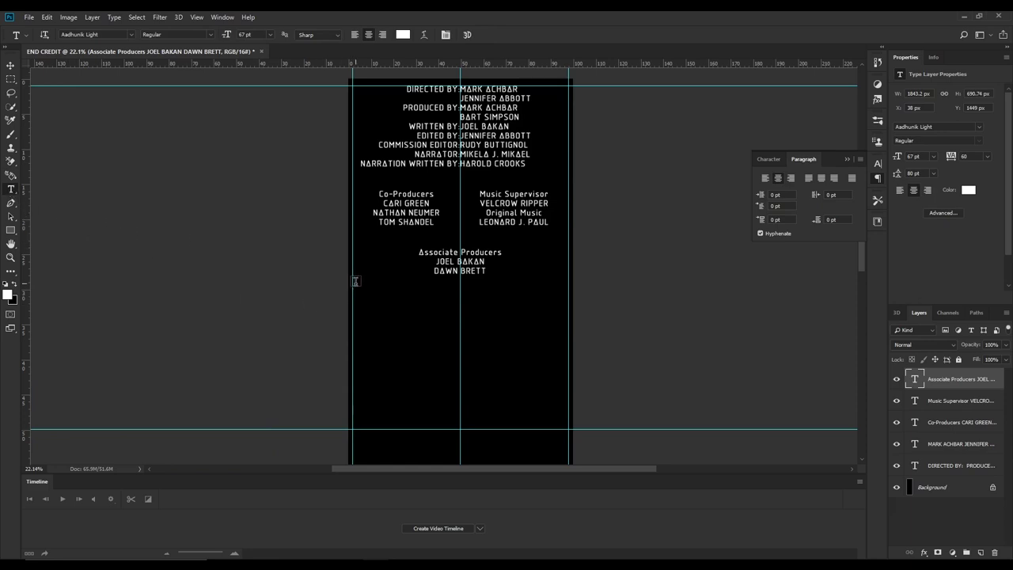
Draw a wide text box below Associate Producers and copy the Camera opatator lines from the notes
mouse_move(353, 281)
left_mouse_down()
mouse_move(536, 300)
mouse_move(568, 345)
mouse_move(567, 388)
left_mouse_up()
key("alt+Tab")
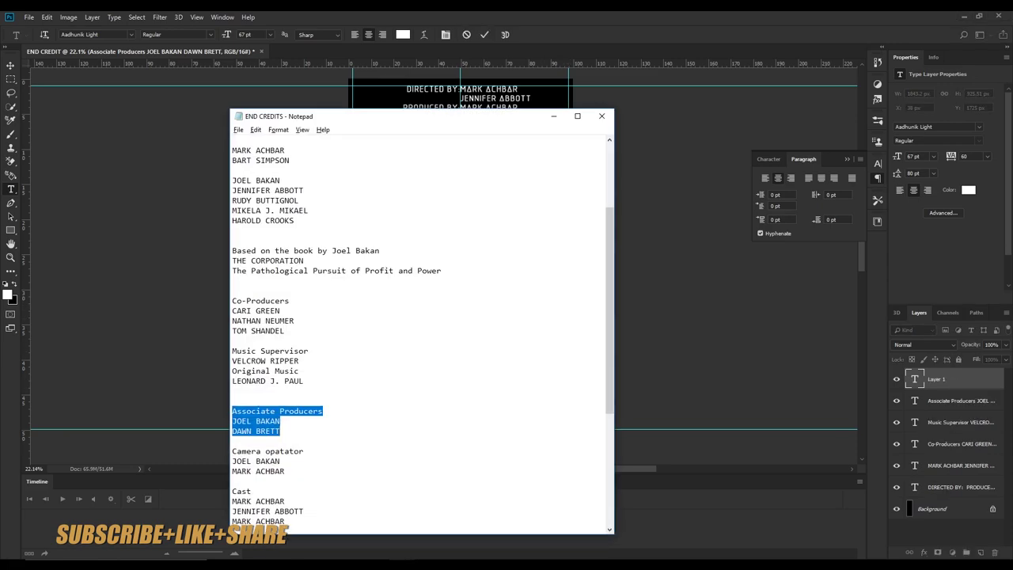
left_click_drag(287, 472, 231, 450)
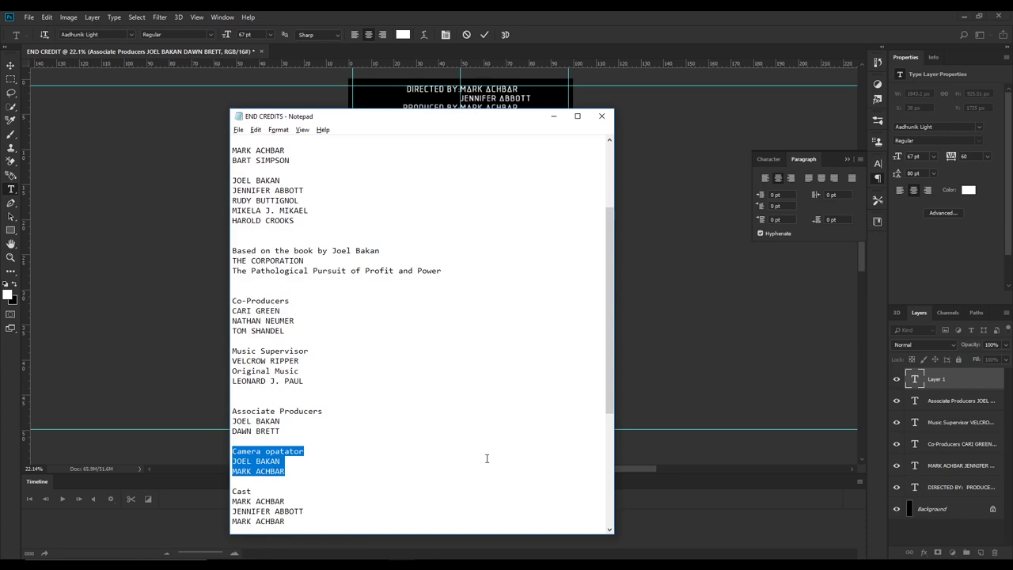
left_click(554, 118)
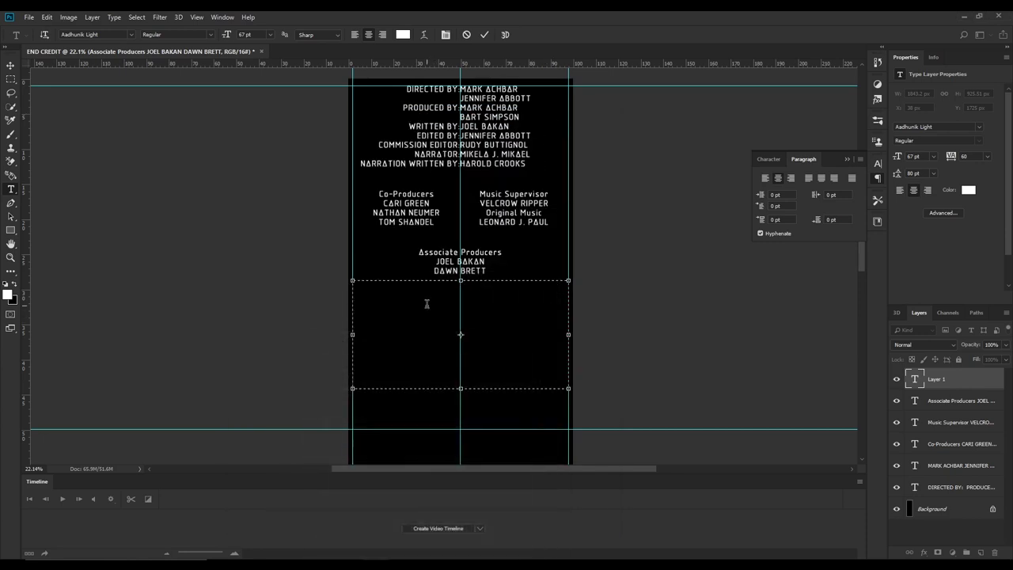
Paste the Camera opatator heading and two names, then nudge the block down for even spacing
key("ctrl+v")
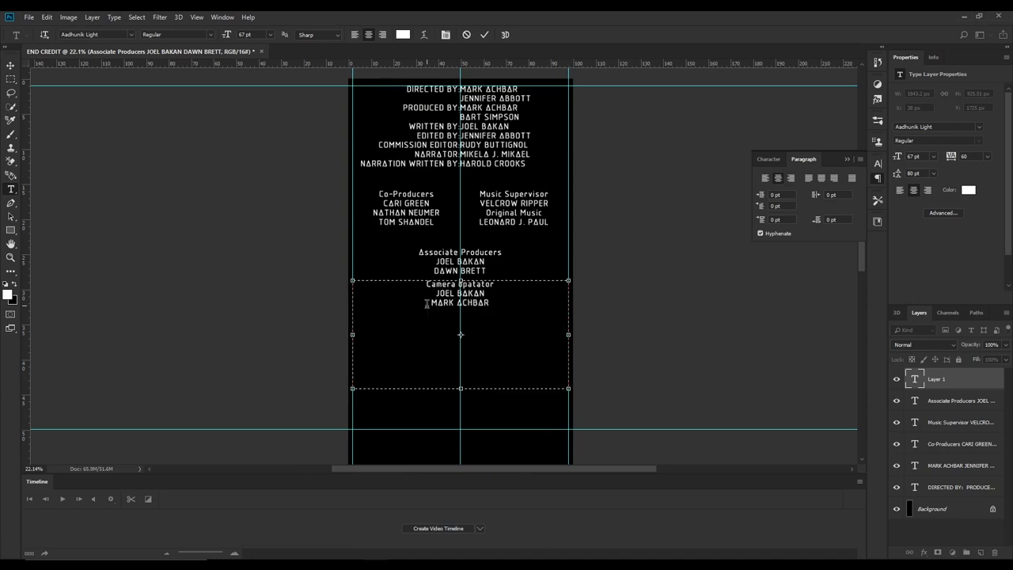
left_click(486, 35)
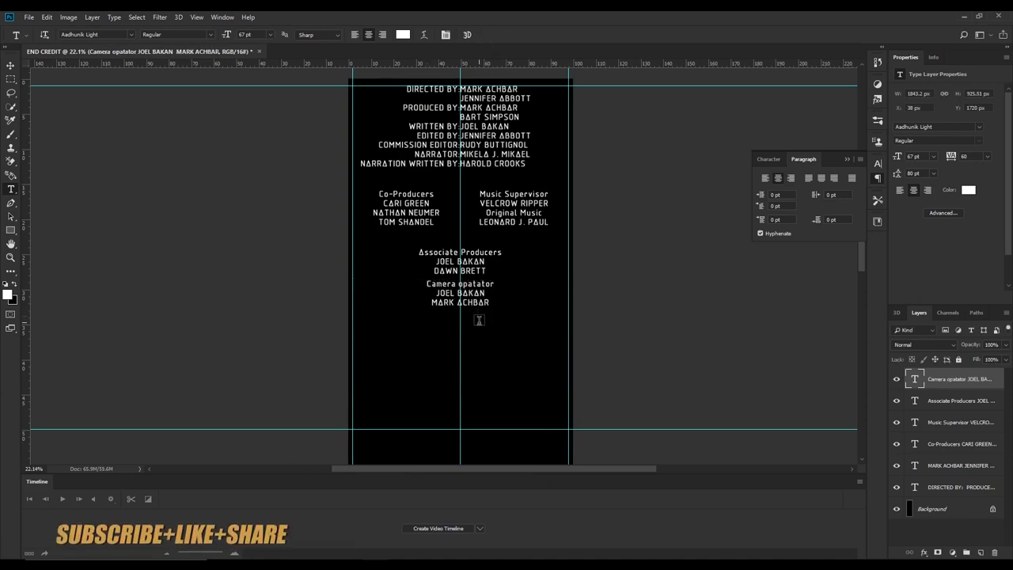
left_click(11, 66)
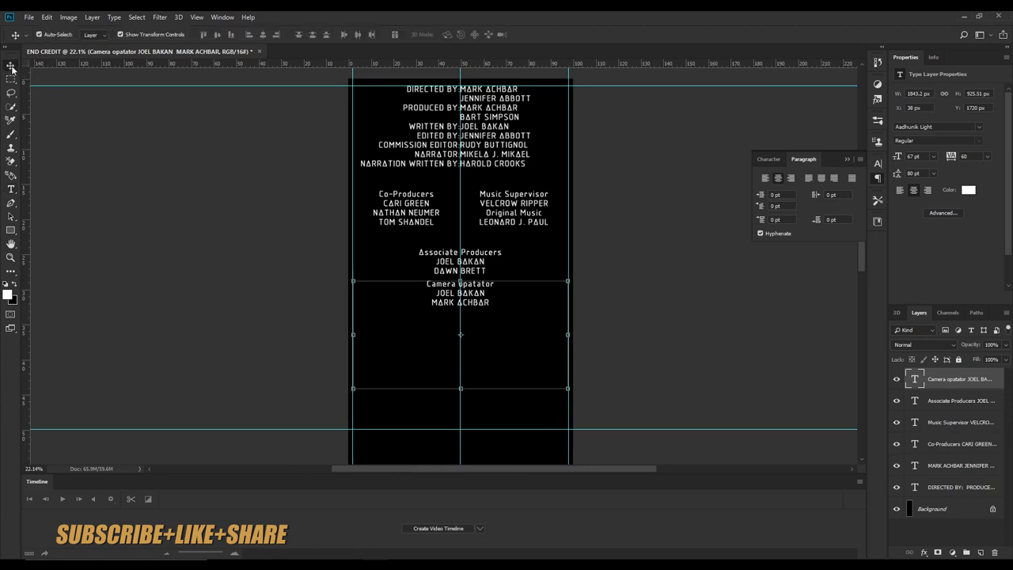
left_click_drag(491, 284, 494, 279)
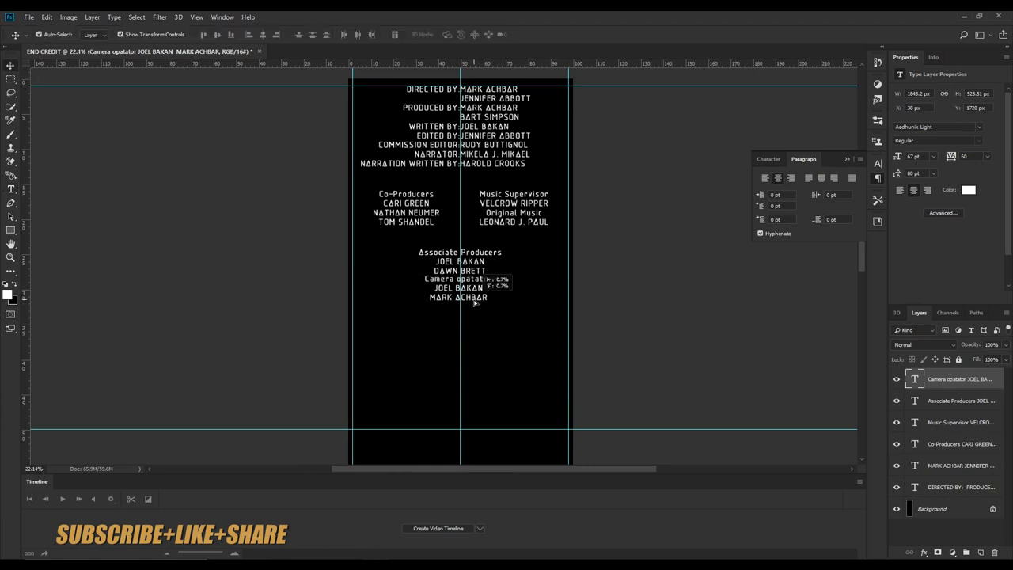
key("ctrl+z")
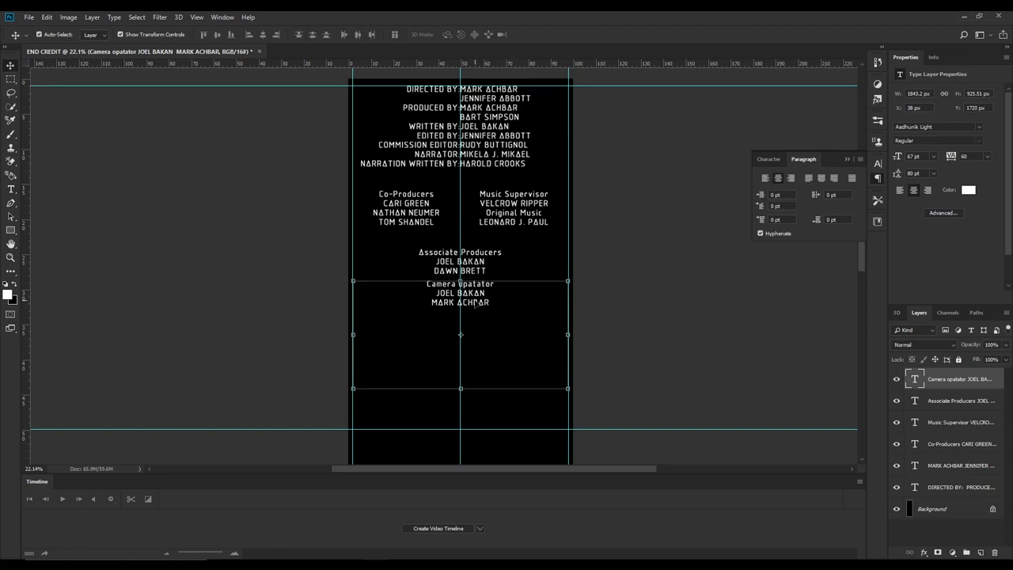
left_click_drag(476, 303, 476, 298)
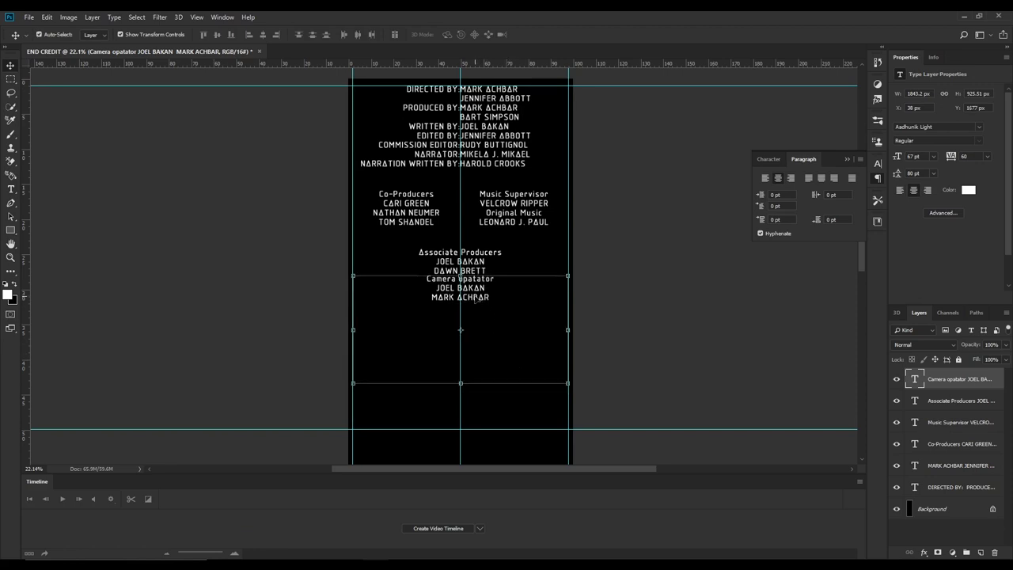
key("shift+Up")
key("shift+Up")
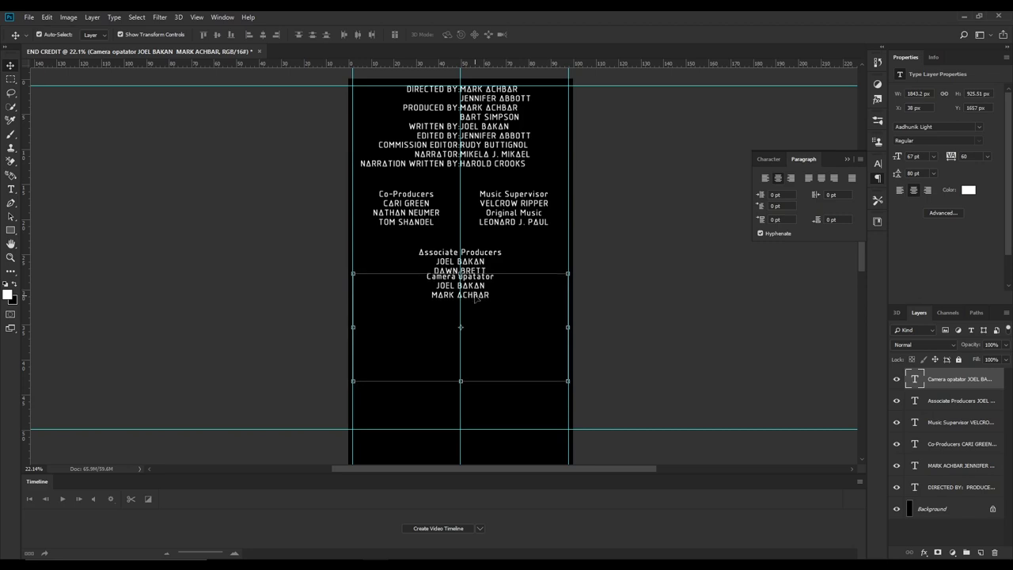
key("shift+Down")
key("shift+Down")
key("shift+Down")
key("shift+Down")
key("shift+Down")
key("shift+Down")
key("shift+Down")
key("shift+Down")
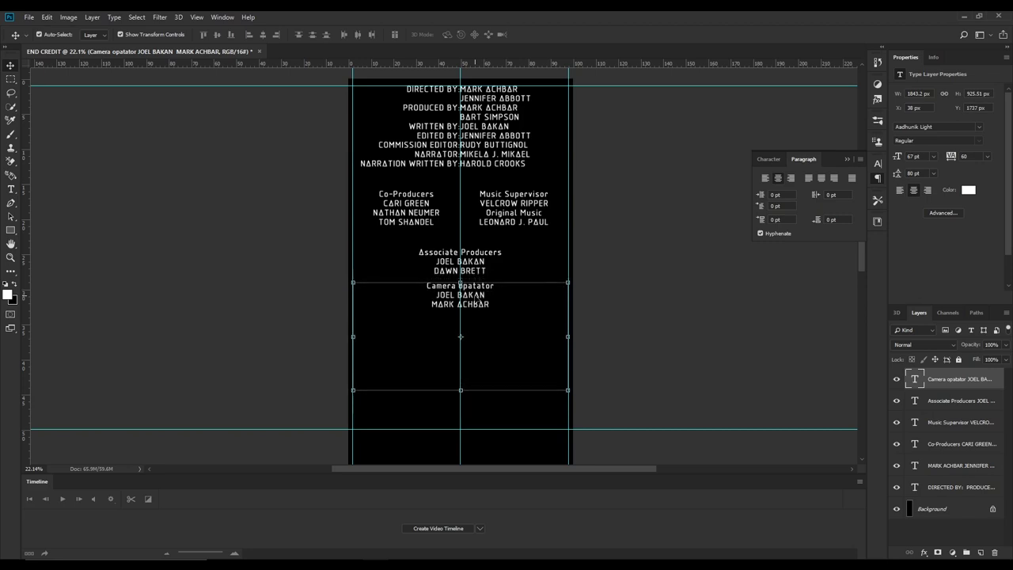
key("shift+Down")
key("shift+Down")
key("shift+Down")
key("shift+Down")
key("shift+Down")
key("shift+Down")
key("shift+Down")
key("shift+Down")
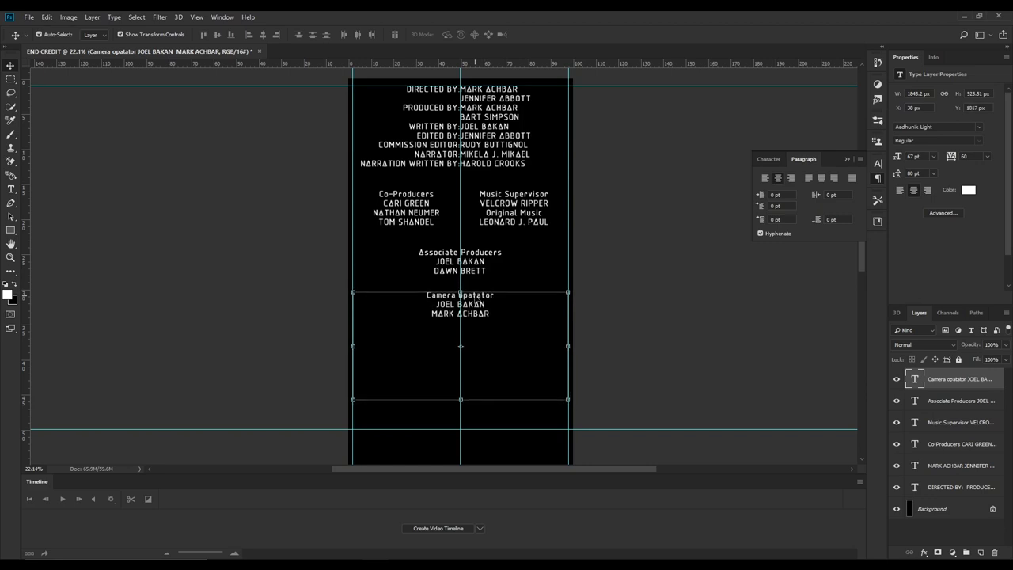
key("shift+Down")
key("shift+Down")
key("shift+Down")
key("shift+Down")
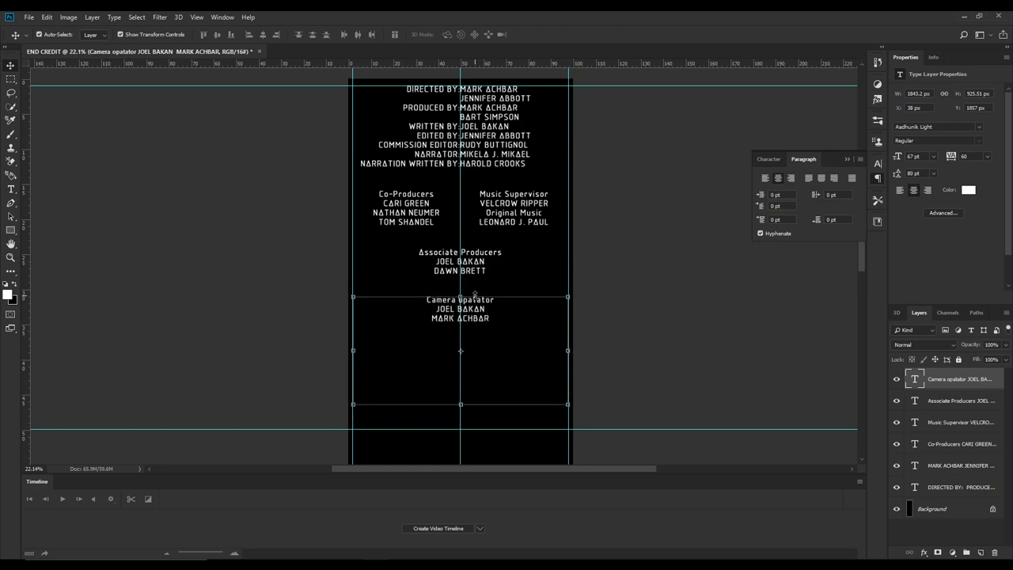
Draw a new wide paragraph text box below the Camera opatator credits and reopen the notes
left_click(942, 529)
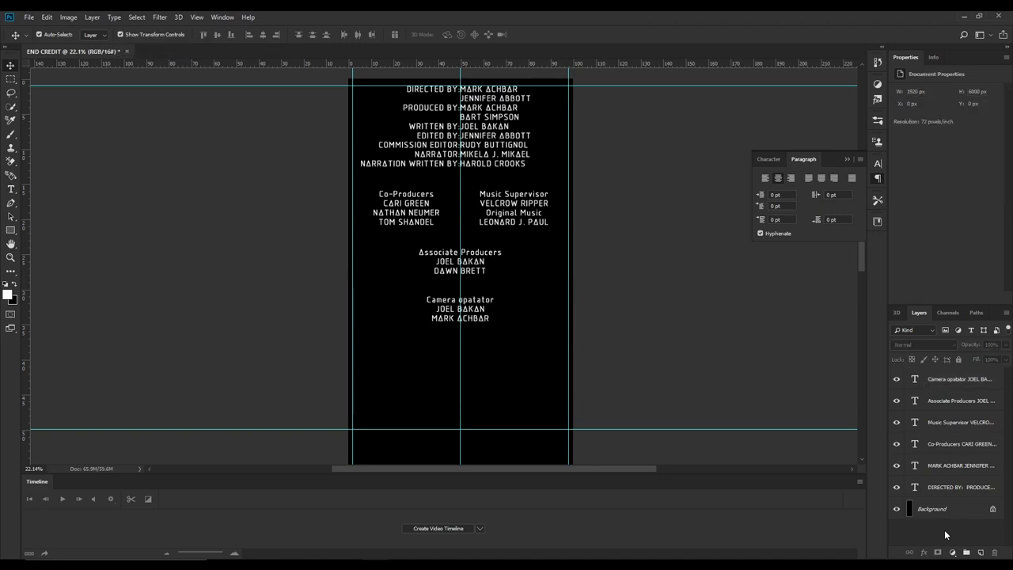
scroll(533, 318, "down", 2)
scroll(533, 318, "down", 2)
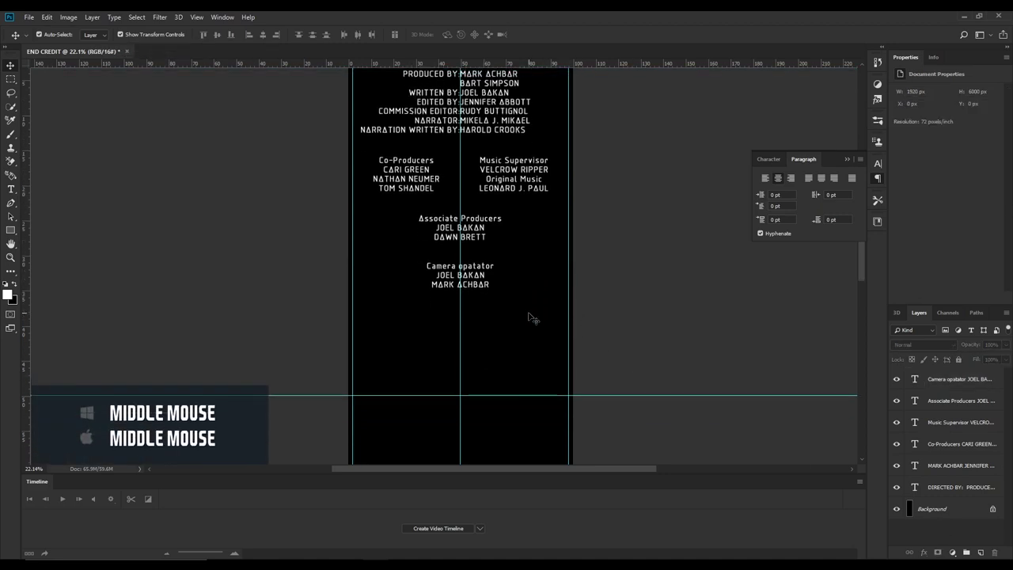
scroll(533, 318, "down", 2)
scroll(532, 318, "down", 3)
scroll(532, 319, "down", 1)
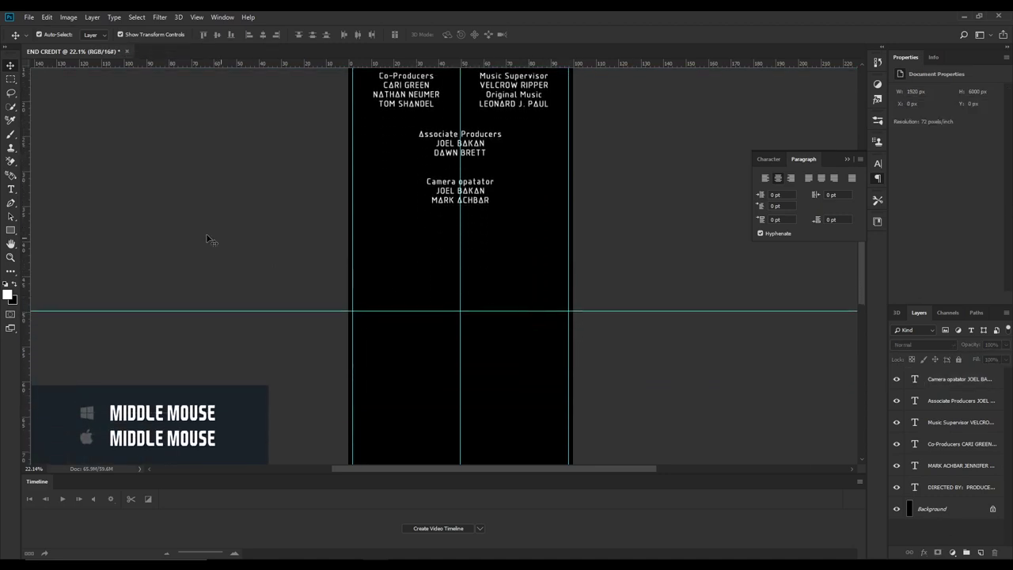
left_click(12, 190)
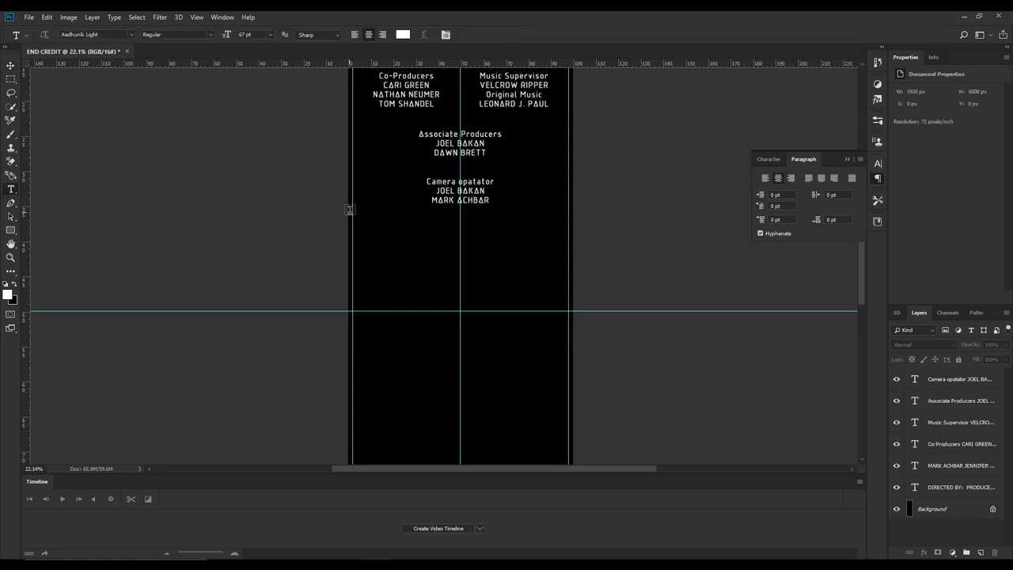
mouse_move(353, 204)
left_mouse_down()
mouse_move(570, 303)
mouse_move(569, 353)
left_mouse_up()
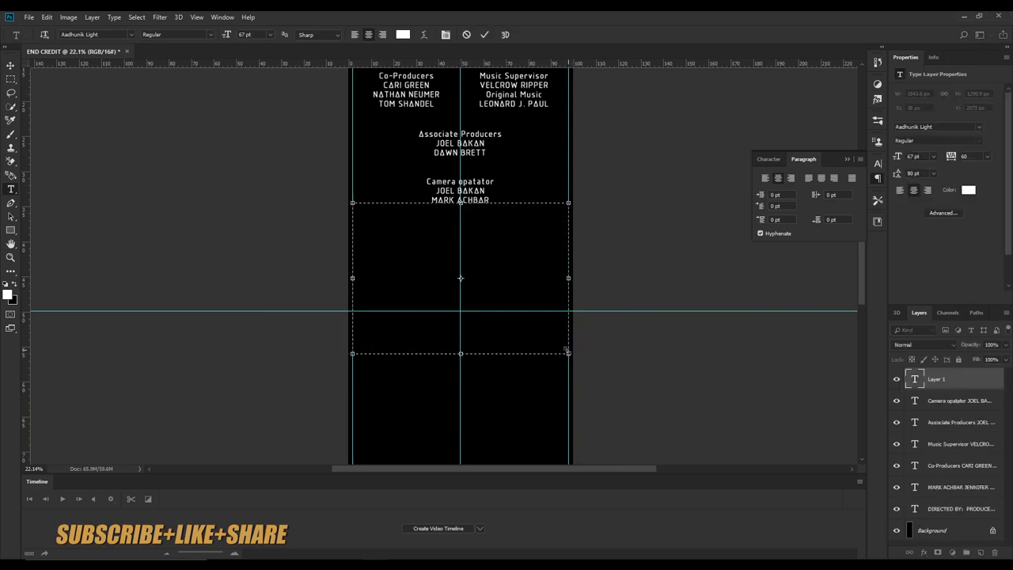
left_click(402, 556)
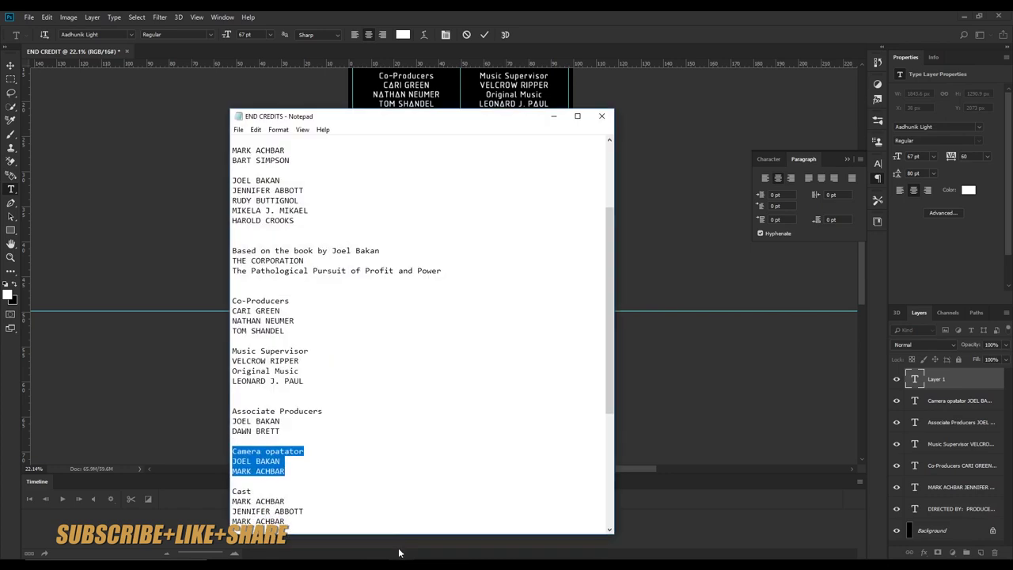
Paste the 'Based on the book by Joel Bakan' credit lines into the text box and commit them
mouse_move(445, 272)
left_mouse_down()
mouse_move(302, 260)
mouse_move(232, 242)
left_mouse_up()
key("ctrl+c")
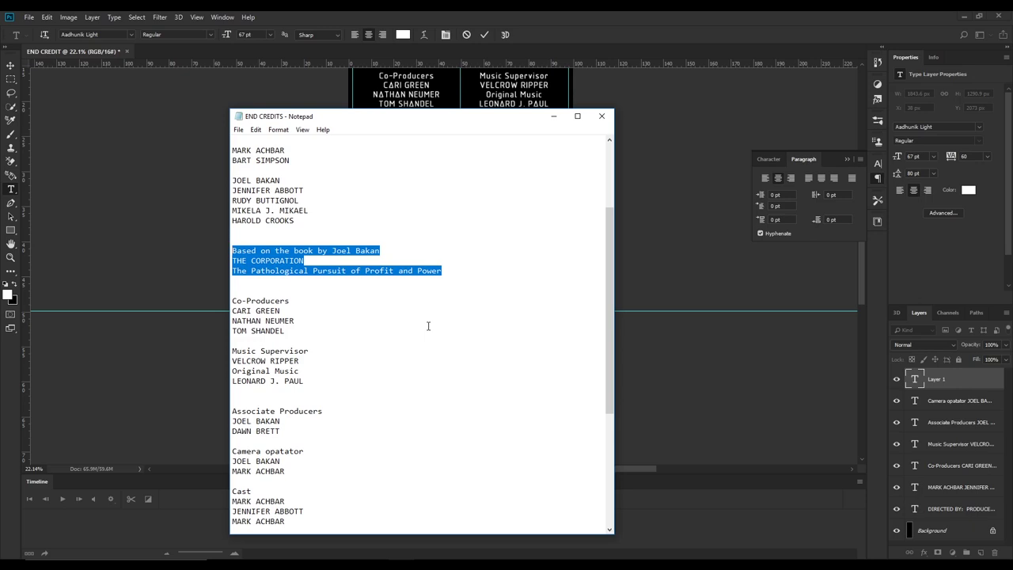
left_click(553, 116)
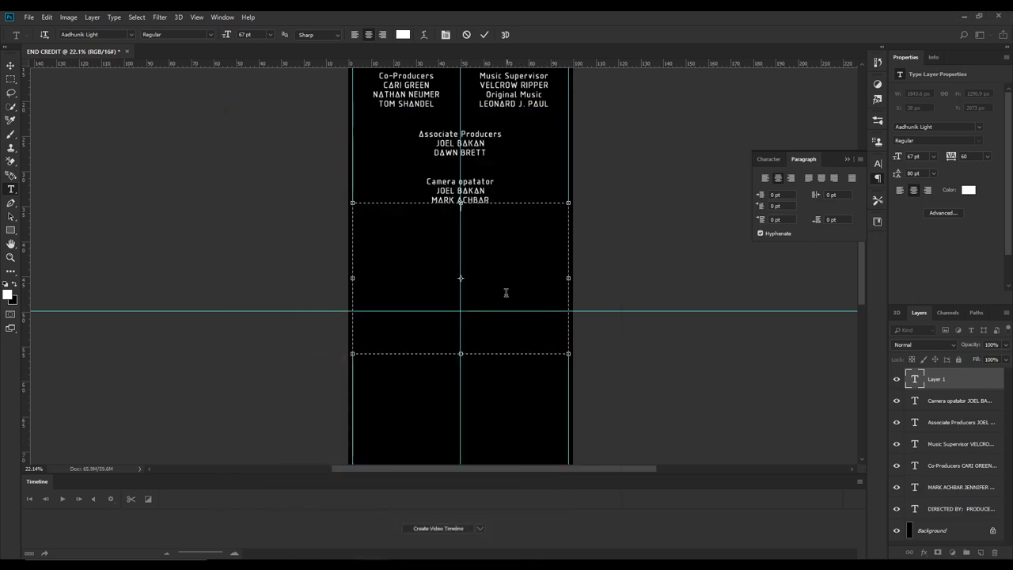
key("ctrl+v")
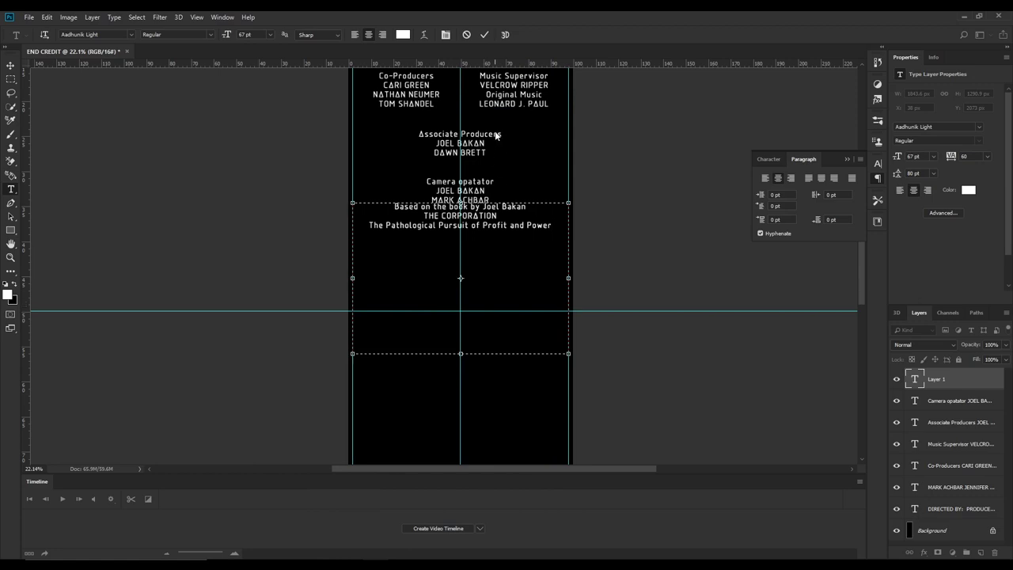
left_click(485, 34)
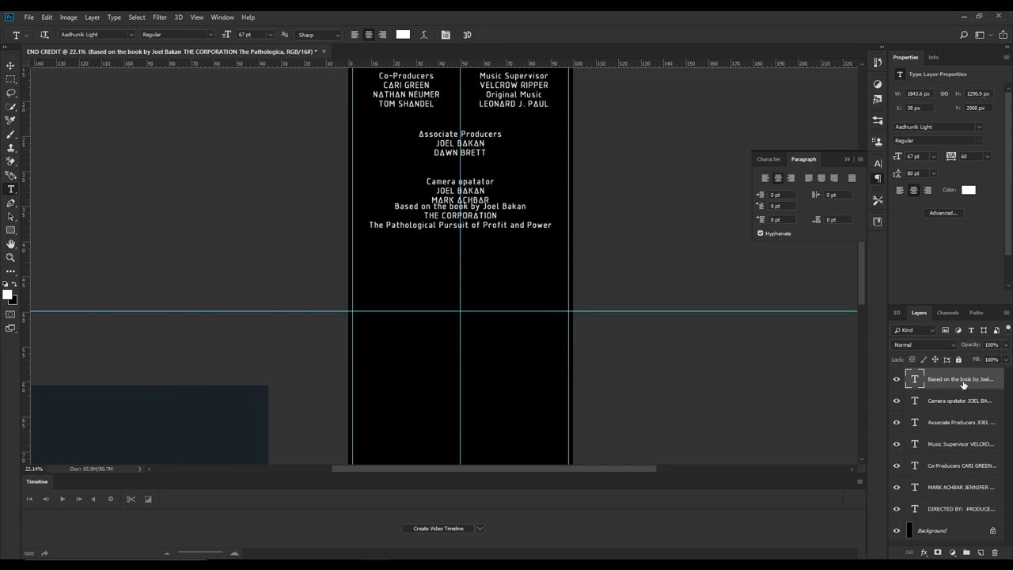
Nudge the book credit block down four steps, further below the camera credits
key("ctrl+t")
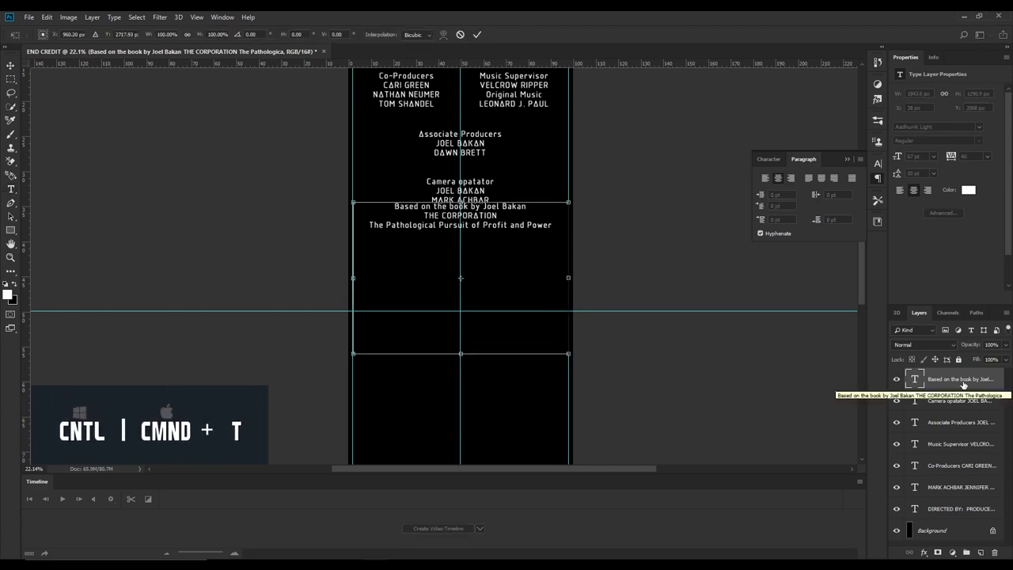
key("shift+Down")
key("shift+Down")
key("shift+Down")
key("shift+Down")
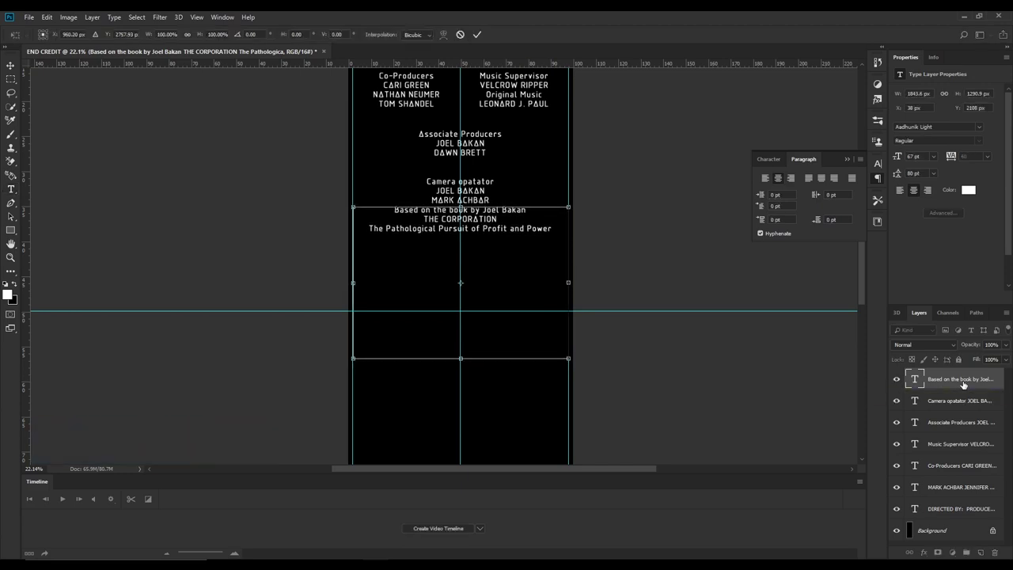
key("shift+Down")
key("shift+Down")
key("shift+Down")
key("shift+Down")
key("shift+Down")
key("shift+Down")
key("shift+Down")
key("shift+Down")
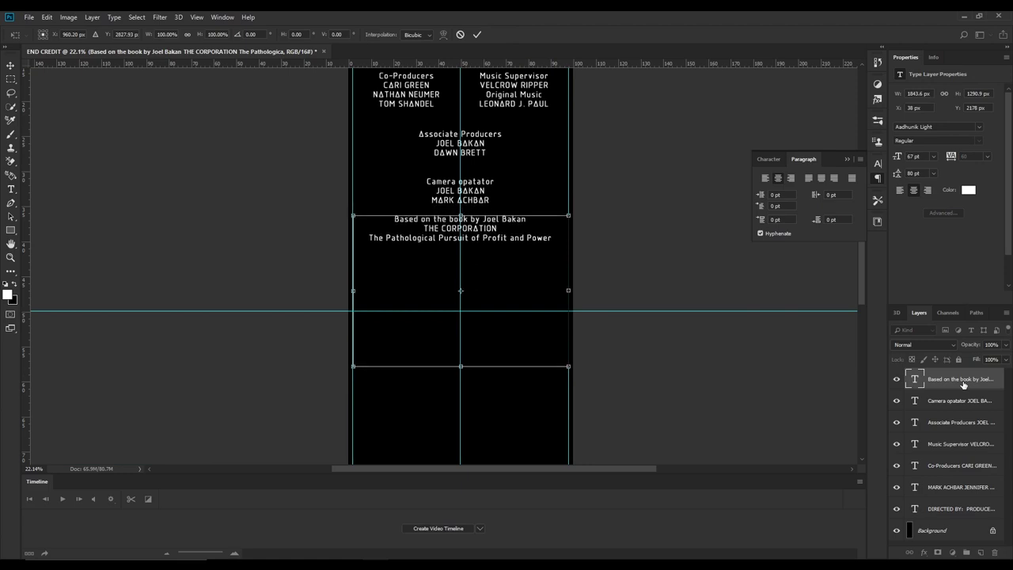
key("shift+Down")
key("shift+Down")
key("shift+Down")
key("shift+Down")
key("shift+Down")
key("shift+Down")
key("shift+Down")
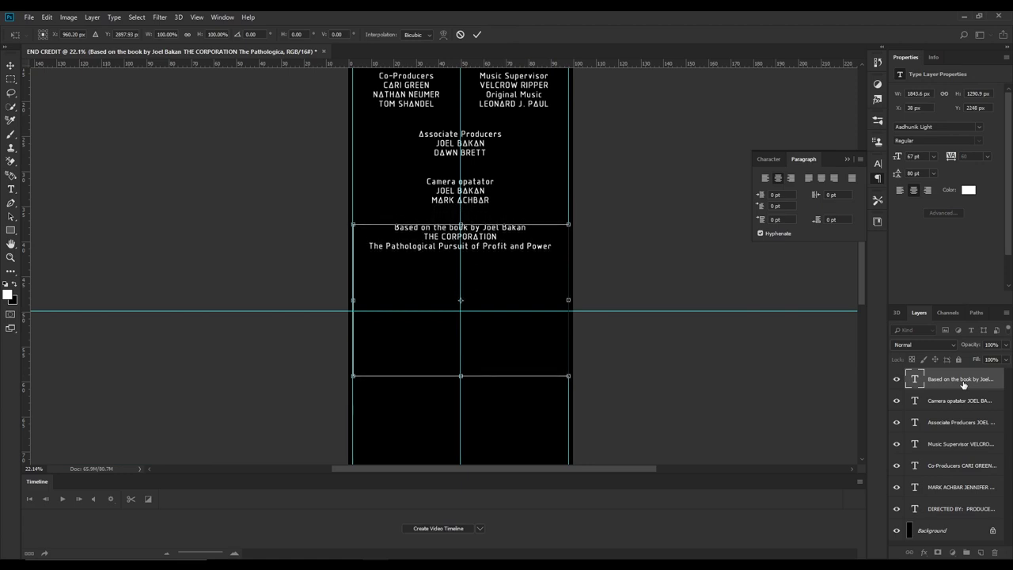
key("shift+Down")
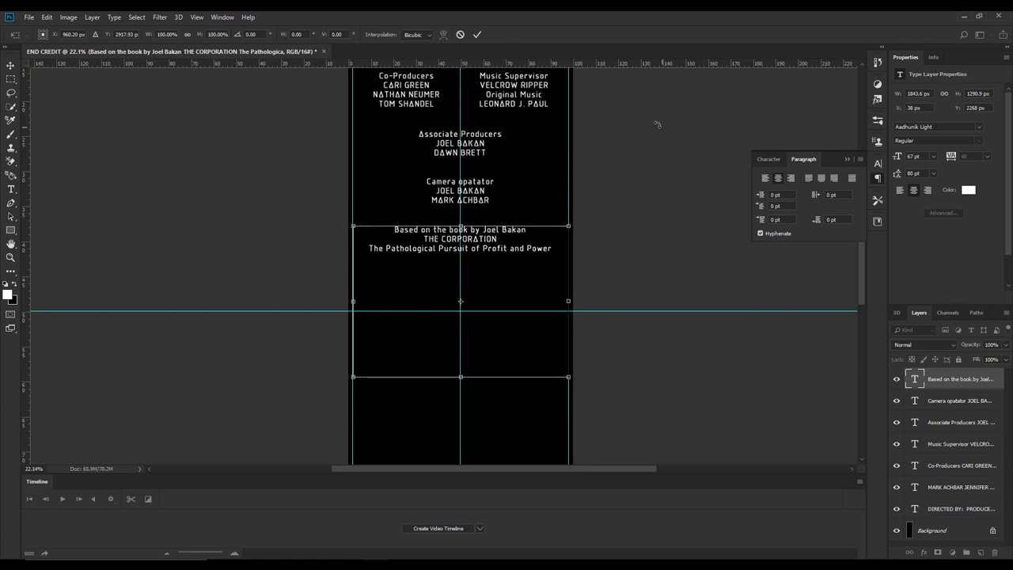
left_click(477, 35)
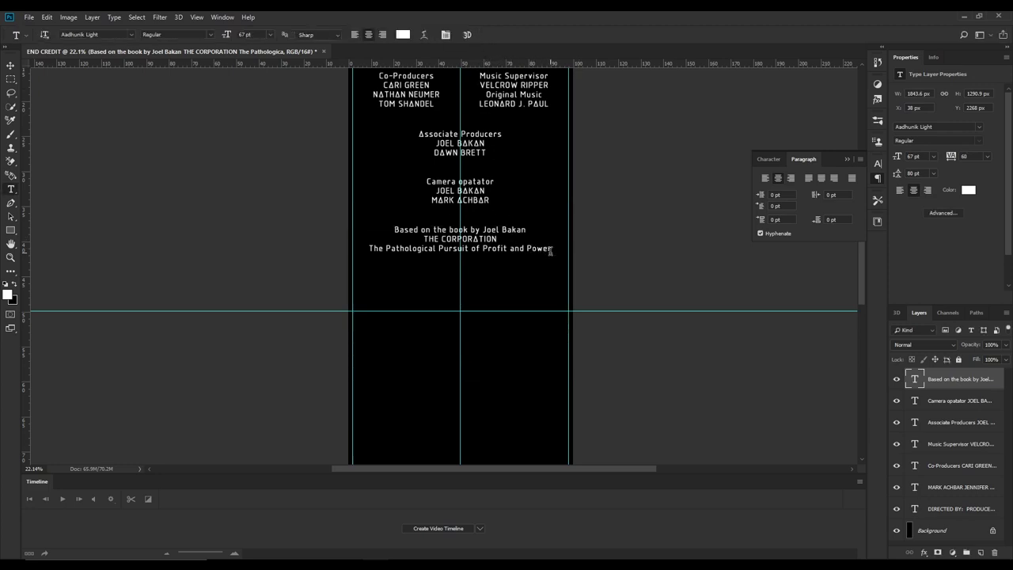
Shrink 'The Pathological Pursuit of Profit and Power' to a smaller size than THE CORPORATION
left_click_drag(551, 249, 373, 257)
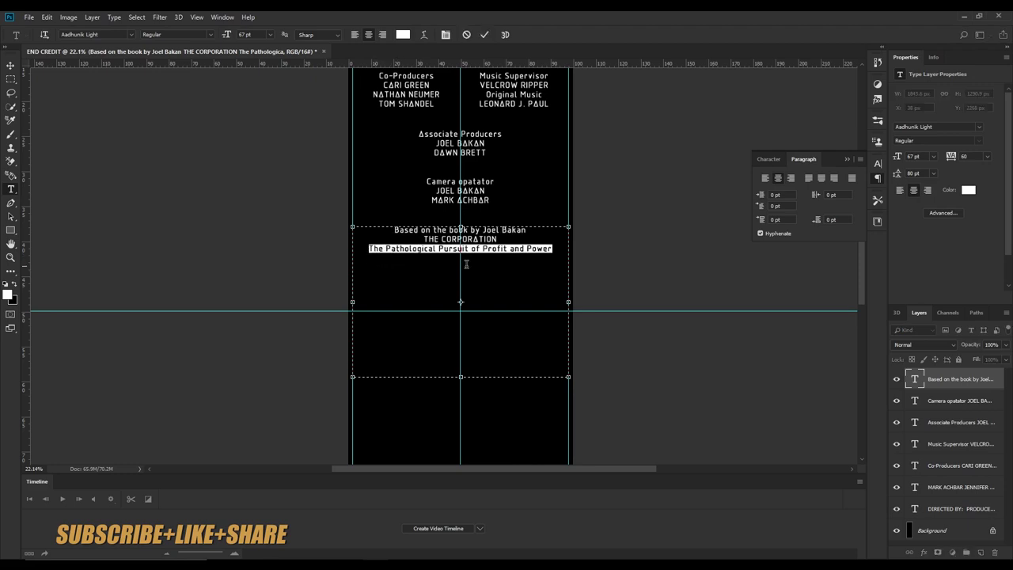
left_click(770, 160)
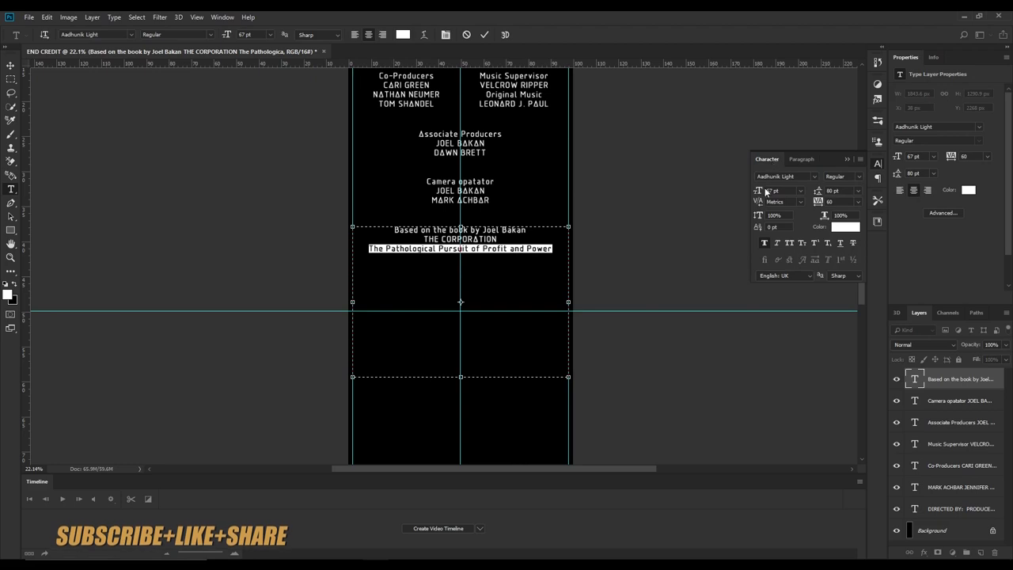
left_click_drag(761, 193, 746, 202)
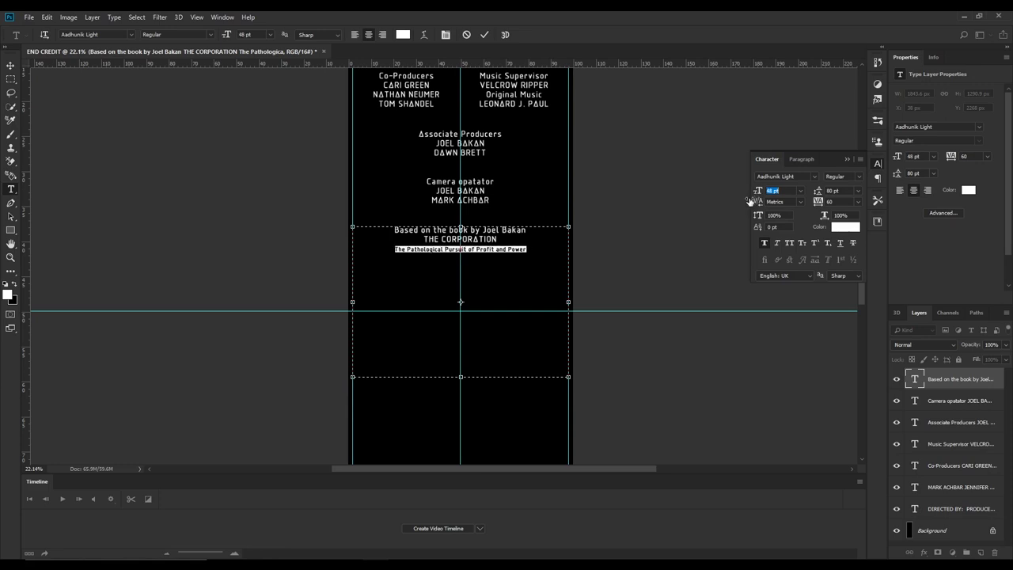
type("43")
left_click(747, 202)
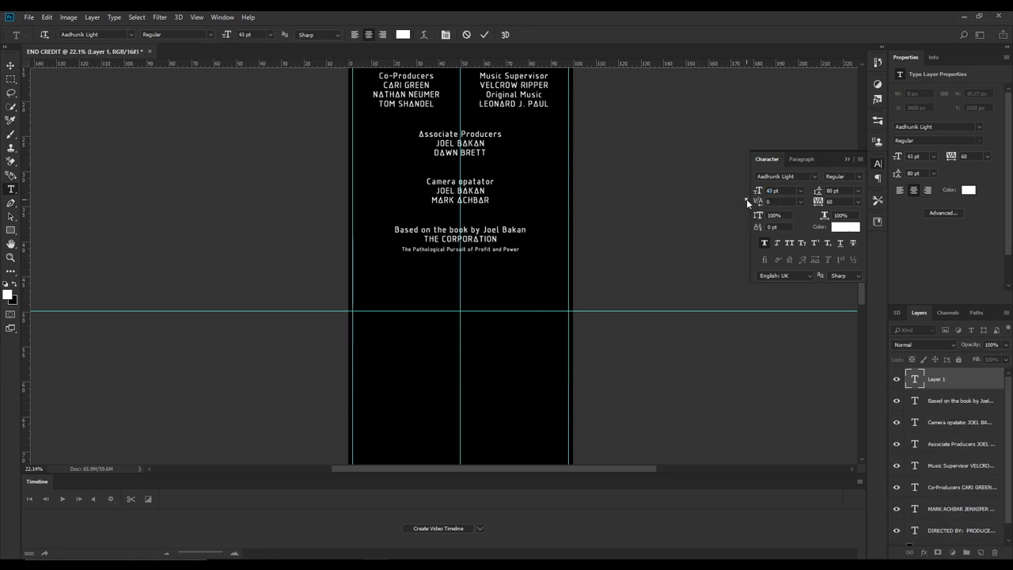
Commit the subtitle edit and draw a new paragraph text box below the book credit
left_click(484, 35)
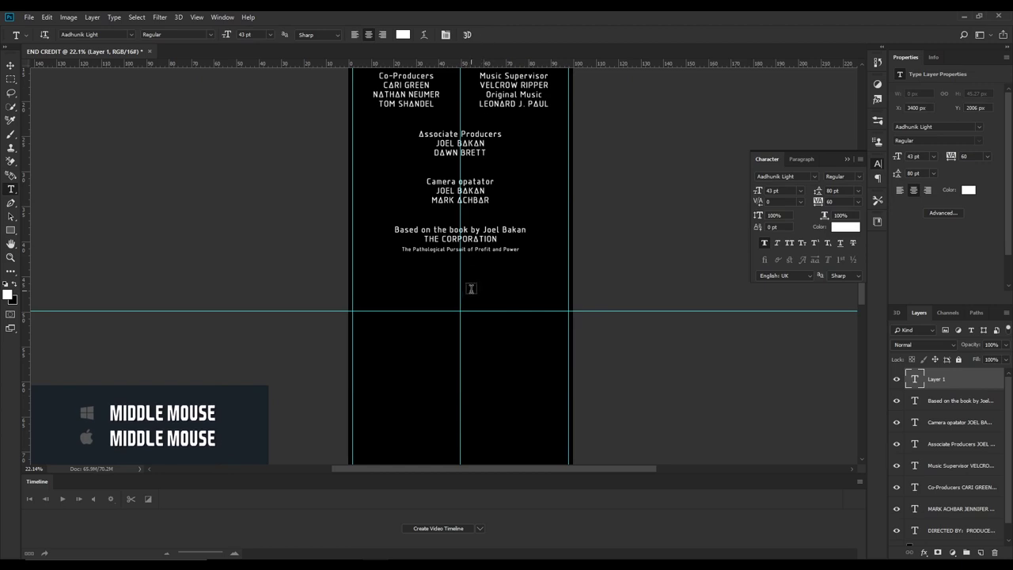
scroll(471, 289, "down", 2)
scroll(471, 289, "down", 2)
scroll(471, 289, "down", 2)
scroll(471, 289, "down", 1)
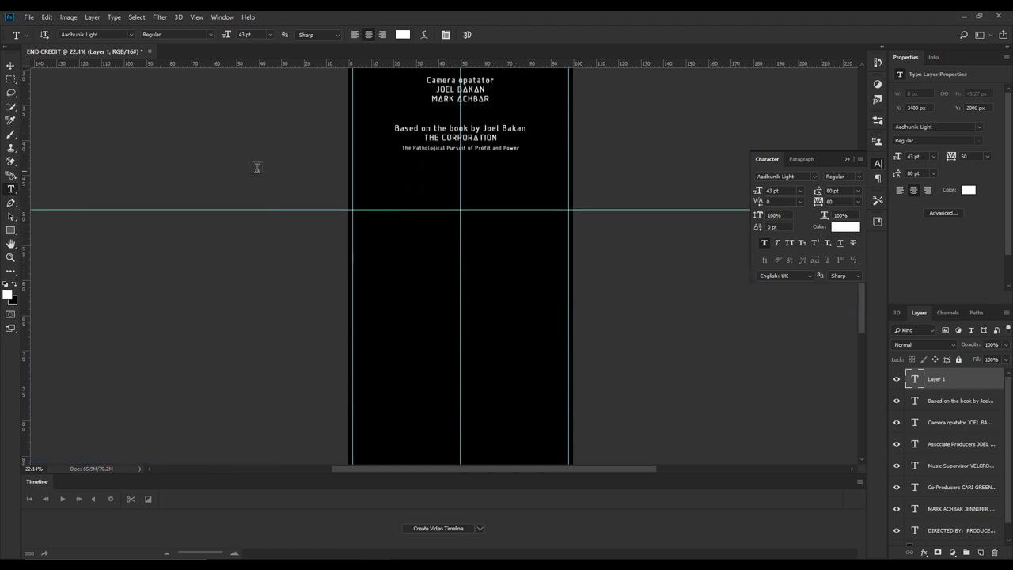
mouse_move(354, 149)
left_mouse_down()
mouse_move(559, 210)
mouse_move(569, 367)
left_mouse_up()
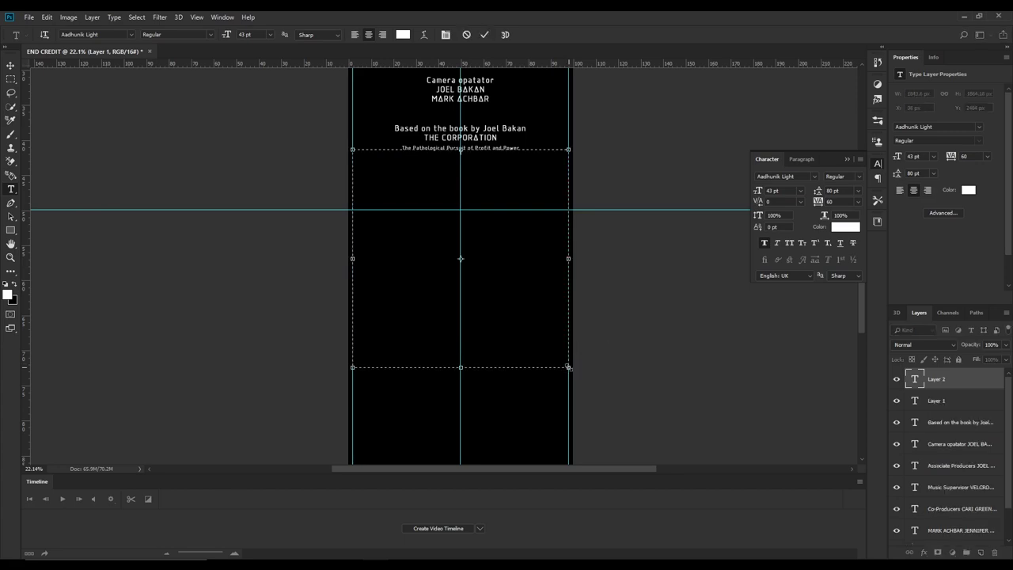
Copy the Cast list from the END CREDITS notes and minimize the notes
left_click(433, 563)
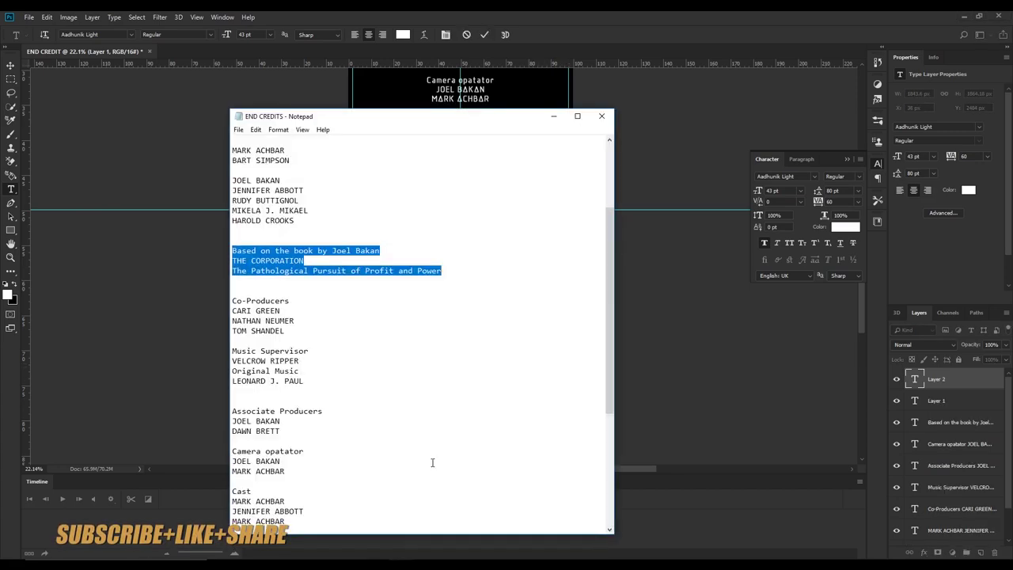
scroll(409, 404, "down", 5)
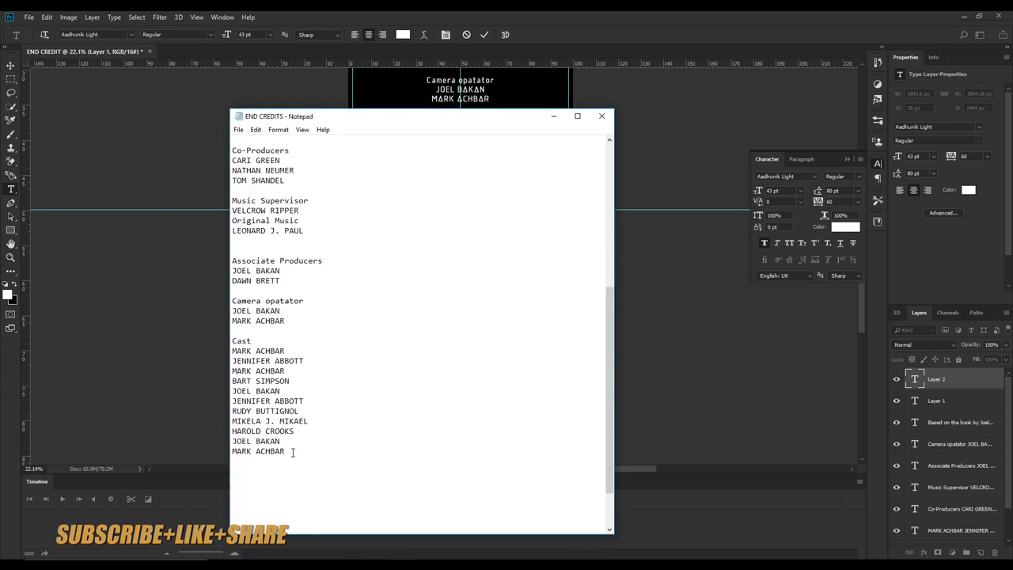
left_click_drag(292, 453, 219, 345)
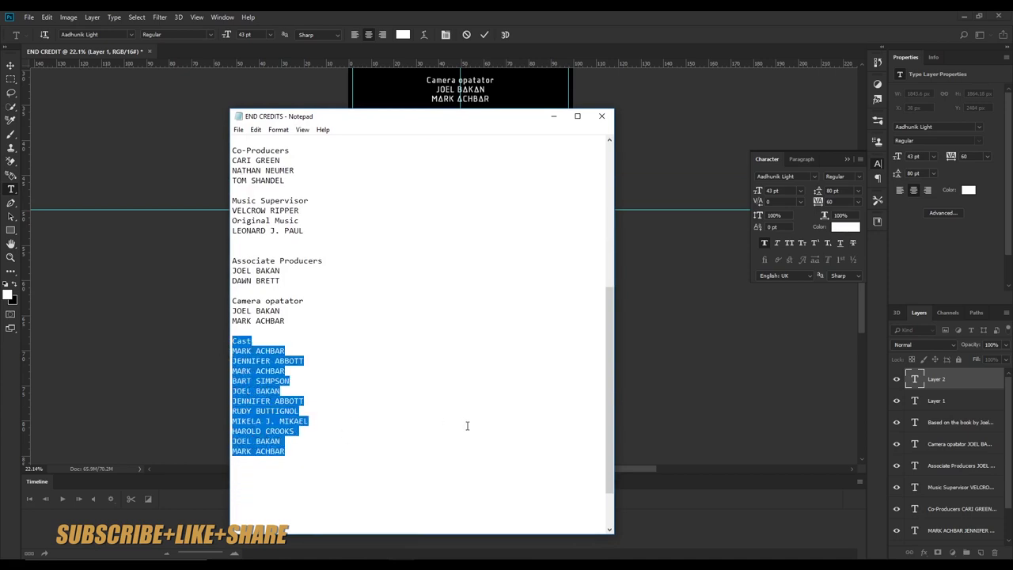
left_click(556, 119)
Paste the Cast list into the new text box and commit it
left_click(564, 348)
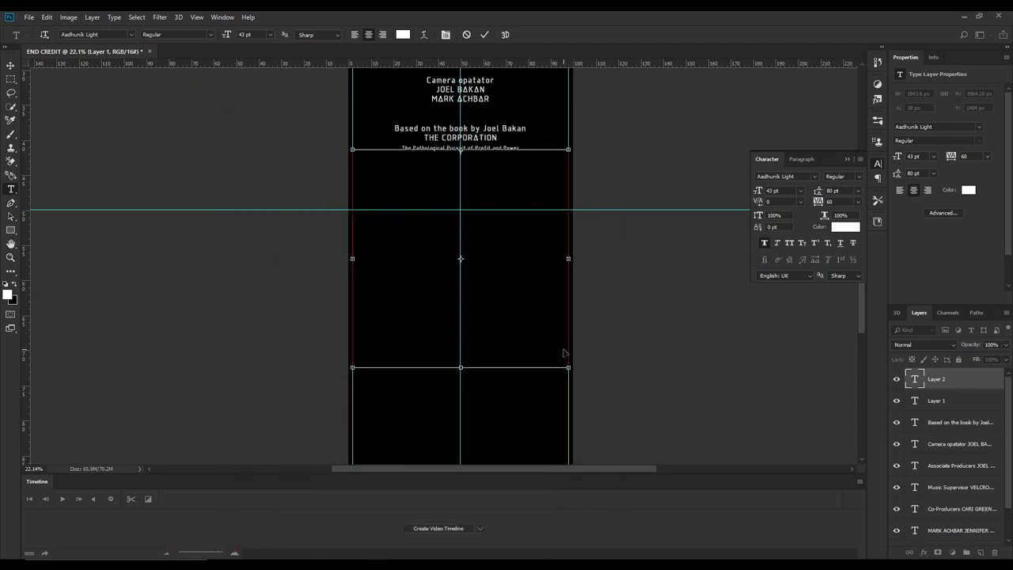
type("Cast MARK ACHBAR JENNIFER ABBOTT MARK ACHBAR BART SIMPSON JOEL BAKAN JENNIFER ABBOTT RUDY BUTTIGNOL MIKELA J. MIKAEL HAROLD CROOKS JOEL BAKAN MARK ACHBAR")
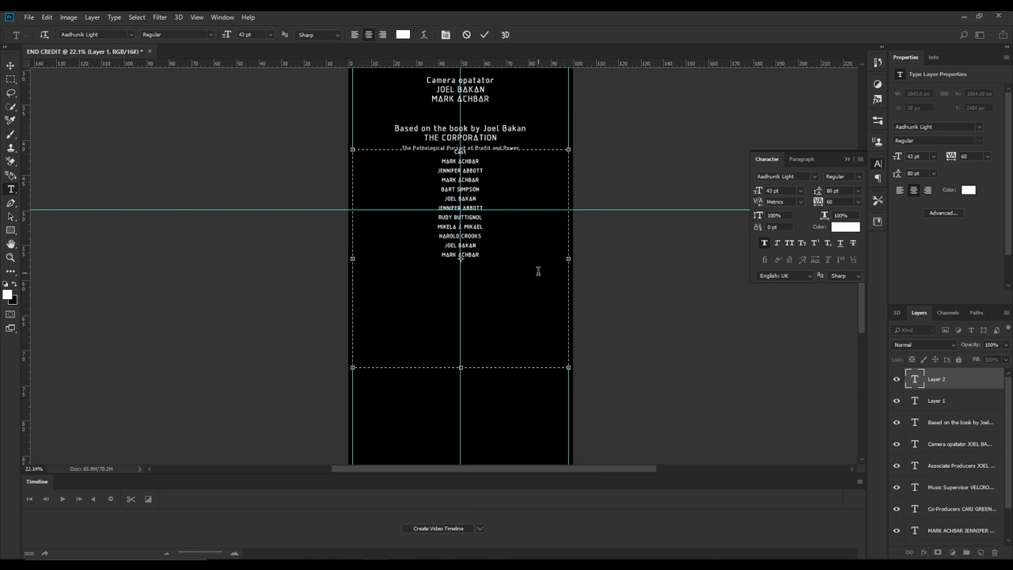
left_click(485, 35)
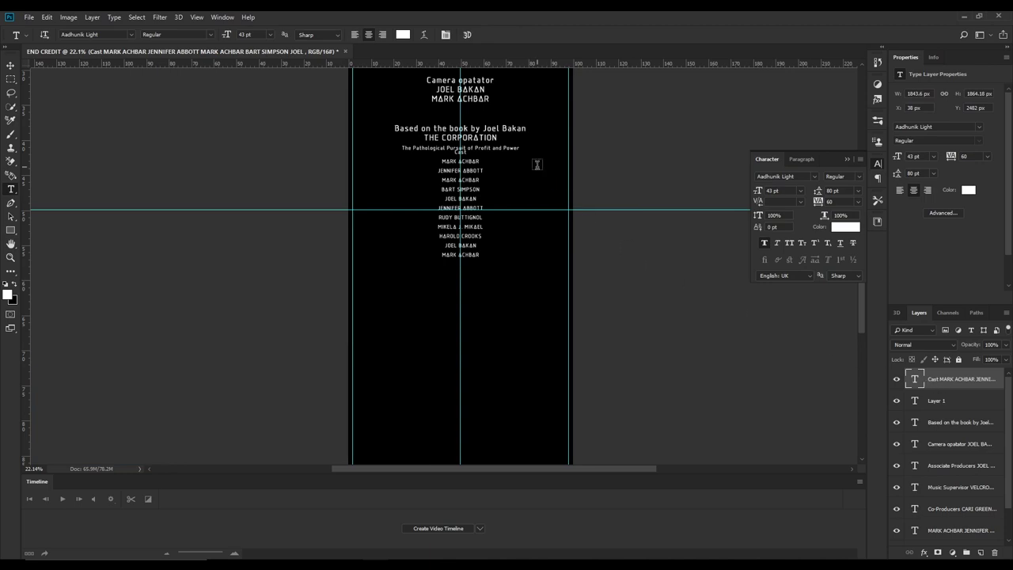
Nudge the Cast list down three steps with Free Transform
key("ctrl+t")
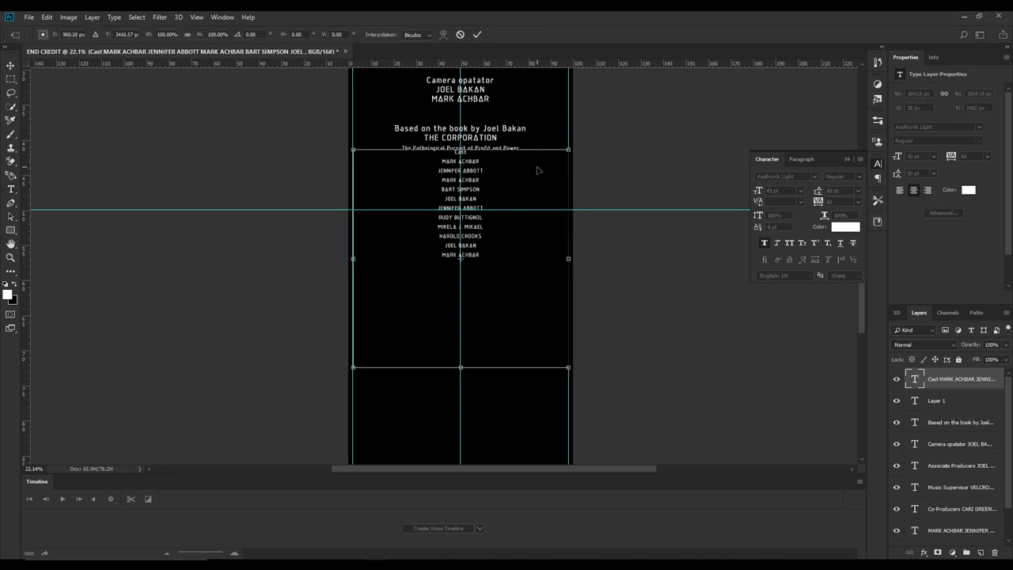
key("shift+Down")
key("shift+Down")
key("shift+Down")
key("shift+Down")
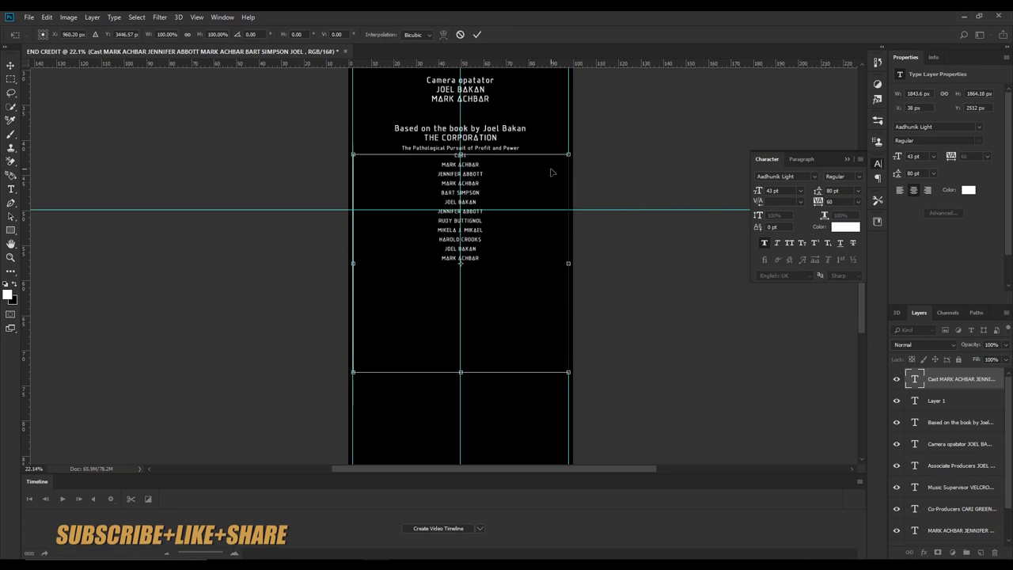
key("shift+Down")
key("shift+Down")
key("shift+Down")
key("shift+Down")
key("shift+Down")
key("shift+Down")
key("shift+Down")
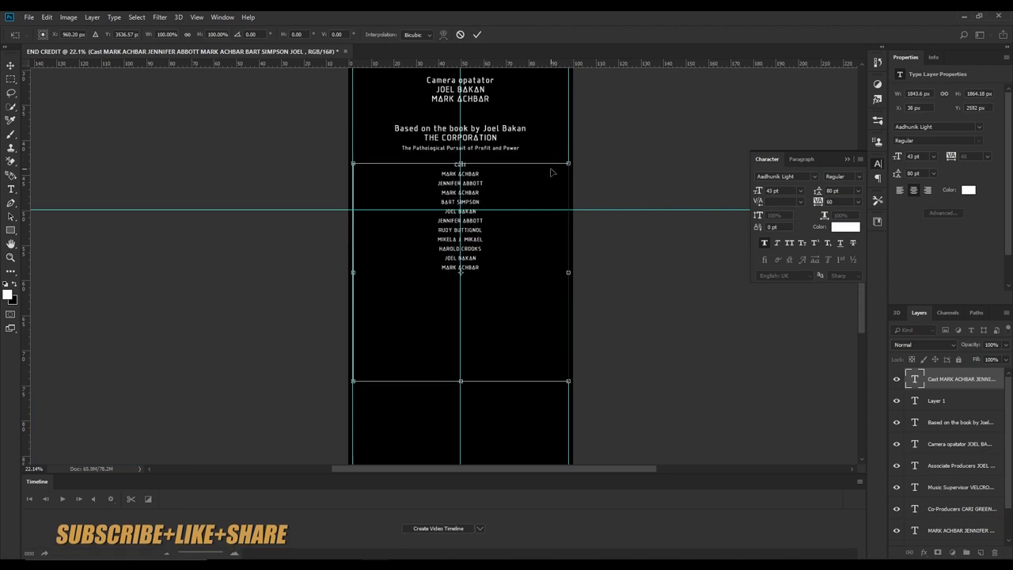
key("shift+Down")
key("shift+Down")
key("shift+Down")
key("shift+Down")
key("shift+Down")
key("shift+Down")
key("shift+Down")
key("shift+Down")
key("shift+Down")
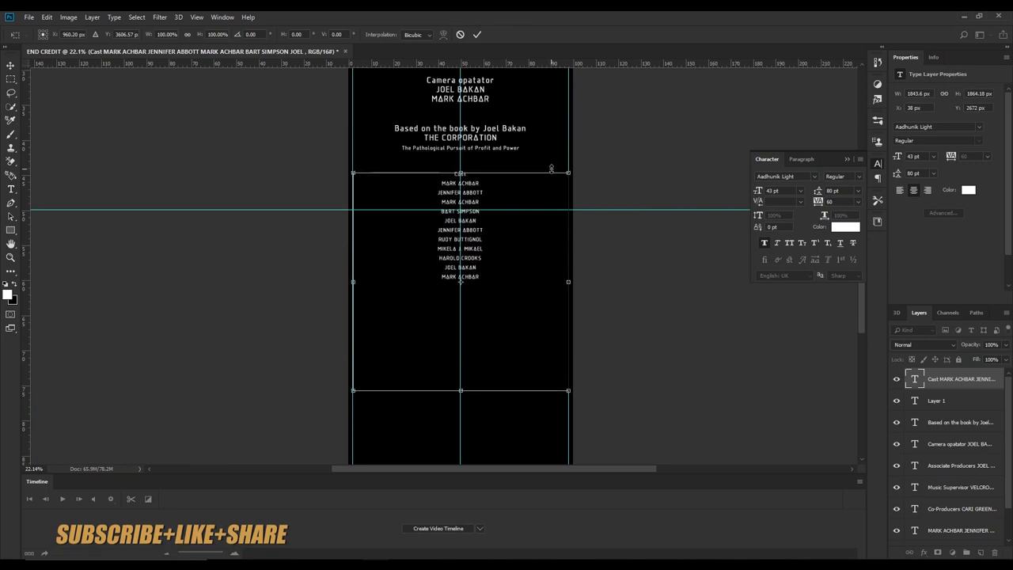
Commit the Cast list's position and enlarge its font size to 71 pt
left_click(478, 35)
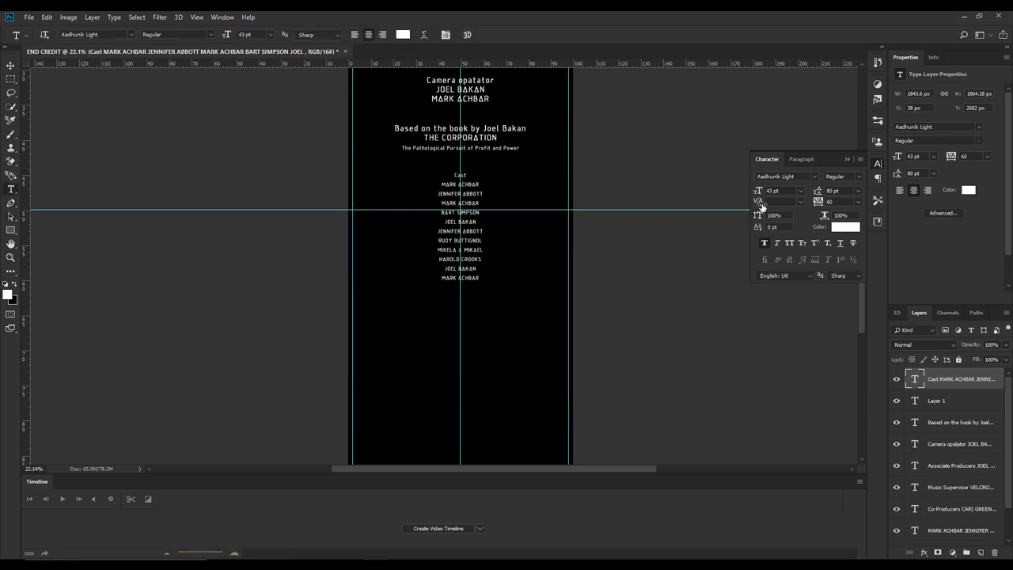
left_click(771, 191)
type("0")
left_click_drag(758, 191, 767, 195)
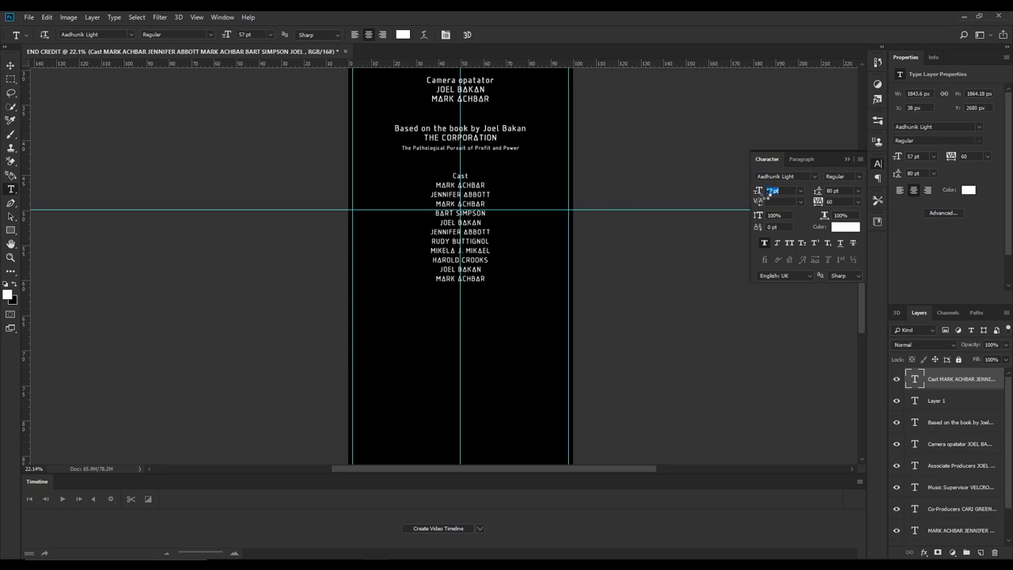
left_click_drag(767, 196, 774, 201)
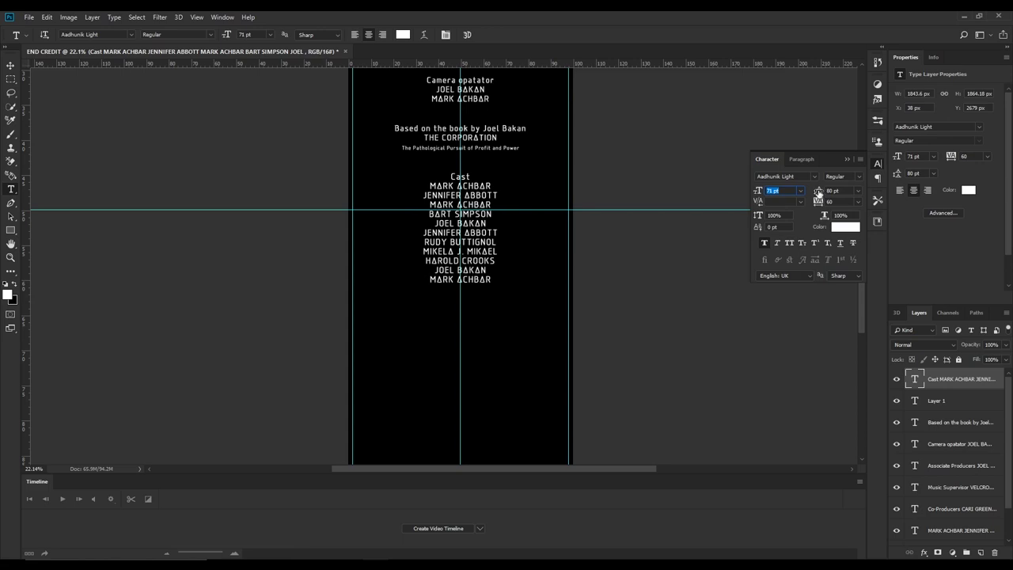
Raise the Cast list's leading to 113 pt so the names sit further apart
left_click_drag(818, 193, 832, 197)
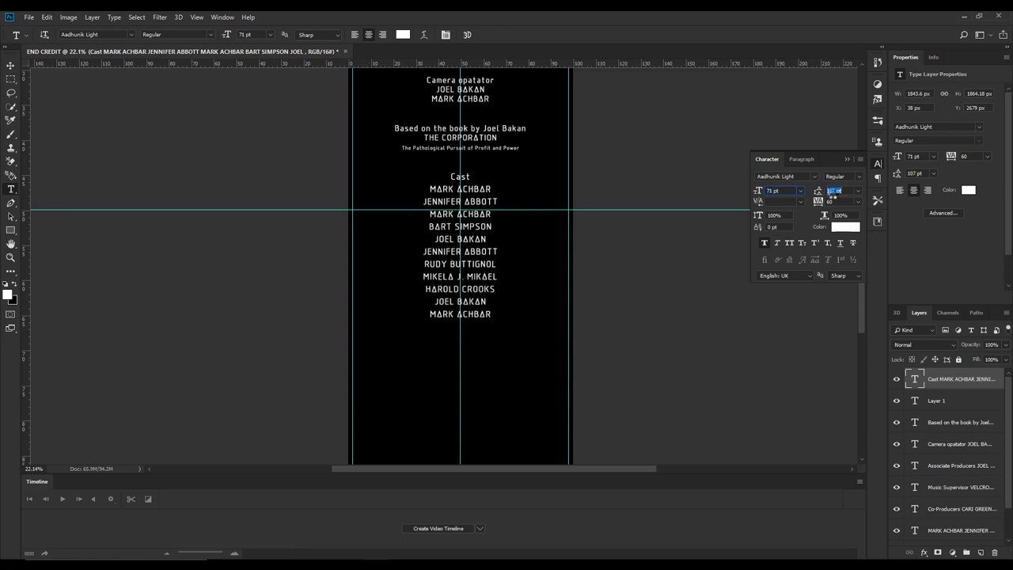
left_click_drag(832, 194, 833, 192)
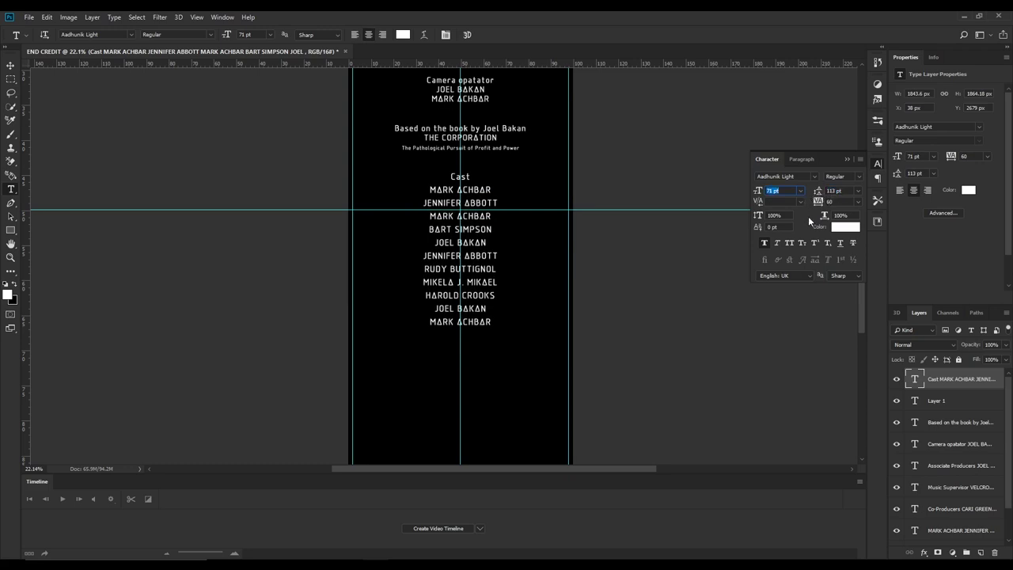
type("43")
key("Return")
left_click(956, 405)
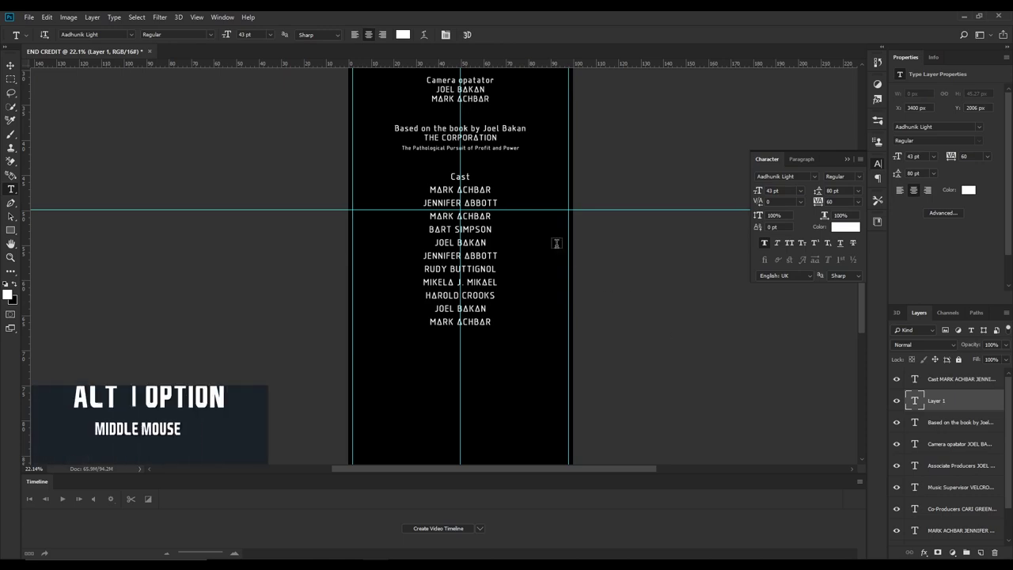
scroll(557, 243, "down", 3)
scroll(557, 243, "down", 1)
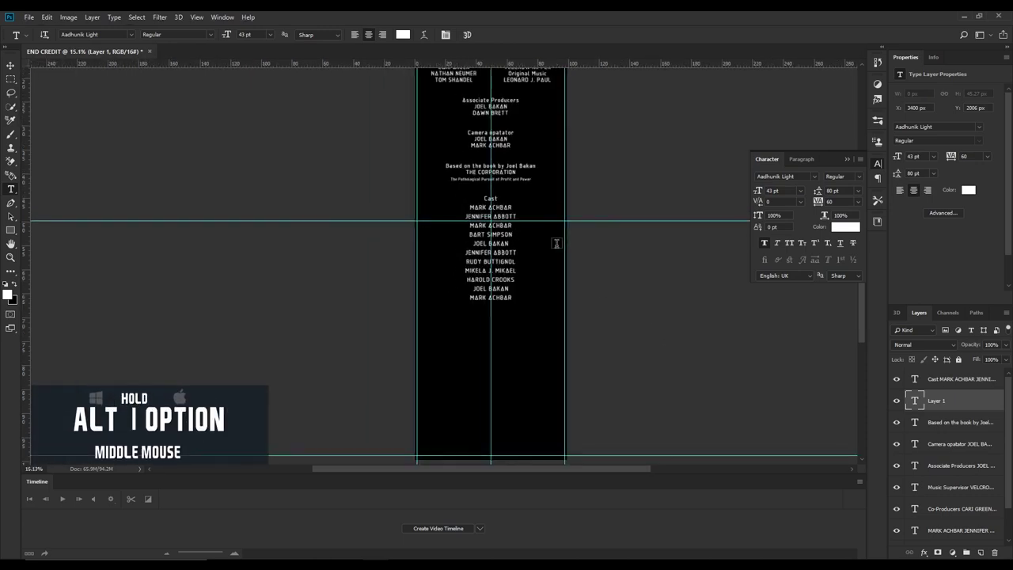
scroll(557, 243, "up", 2)
scroll(556, 243, "up", 2)
scroll(556, 242, "up", 1)
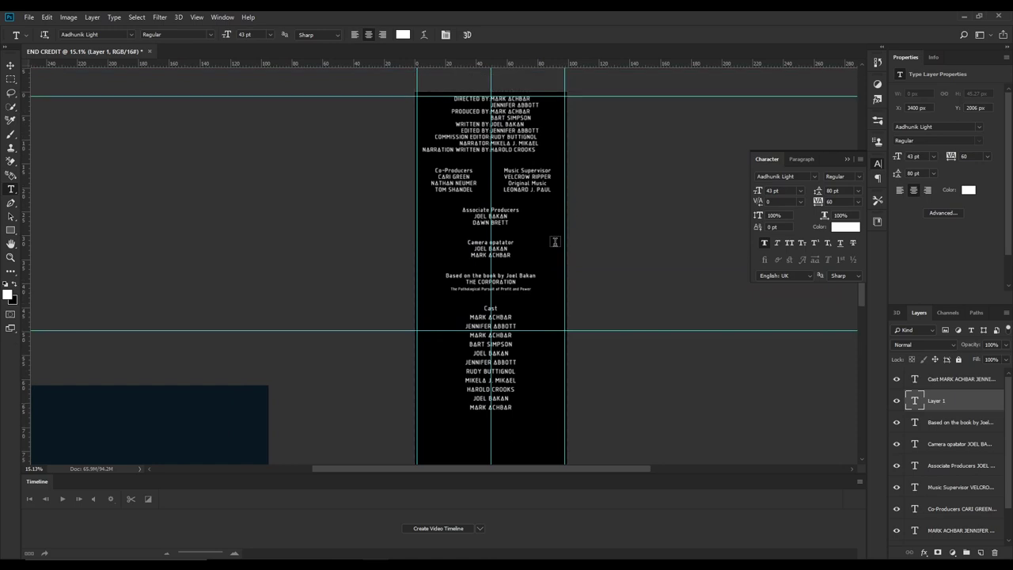
scroll(555, 242, "down", 2)
scroll(555, 242, "down", 1)
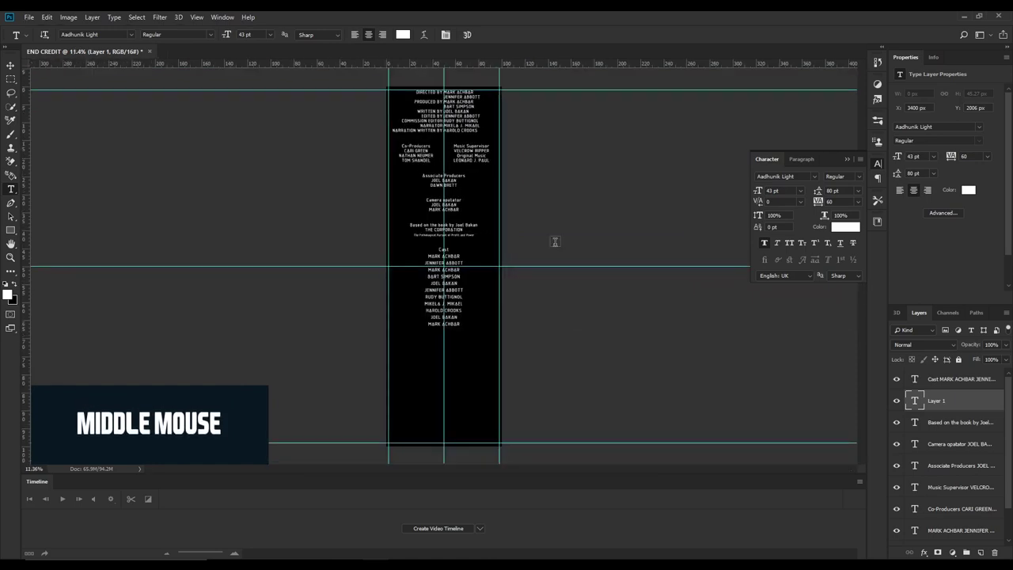